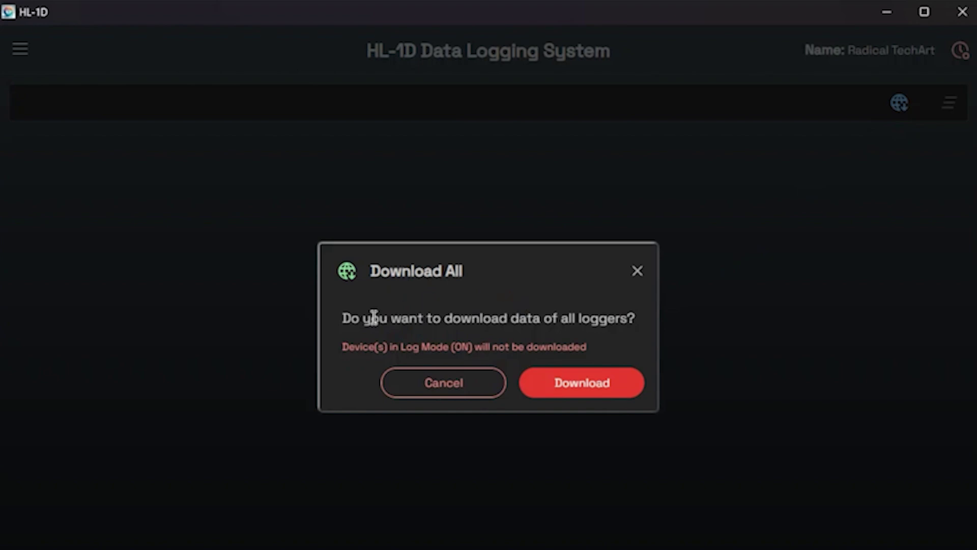
# Dismiss the Download All prompt, then open and close Clear All Data without clearing anything.
pyautogui.moveTo(351, 320); pyautogui.dragTo(639, 320)
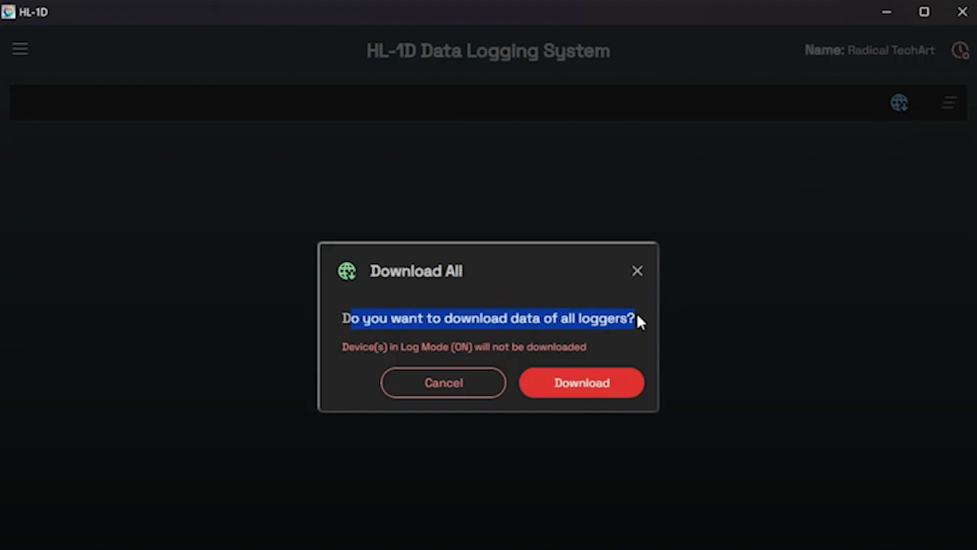
pyautogui.click(637, 271)
pyautogui.click(948, 104)
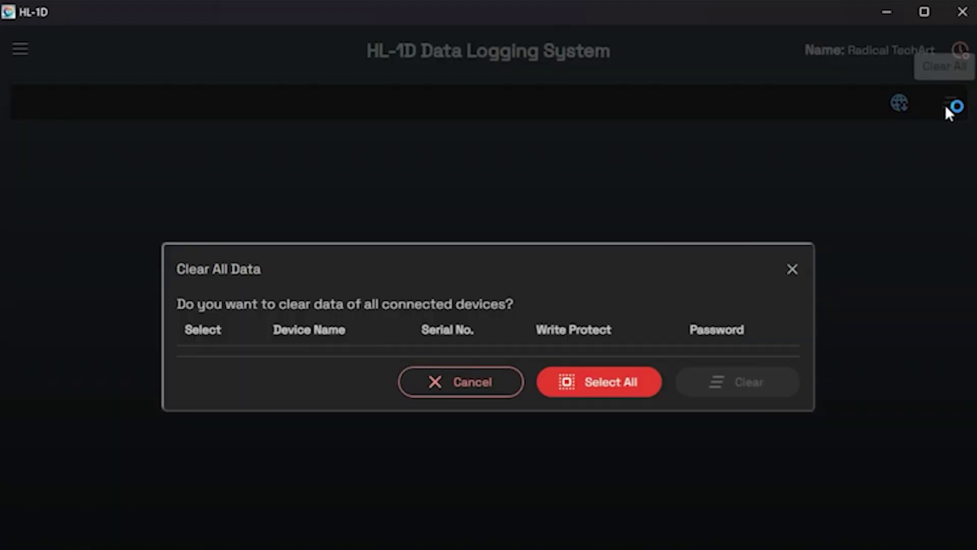
pyautogui.moveTo(186, 270); pyautogui.dragTo(288, 274)
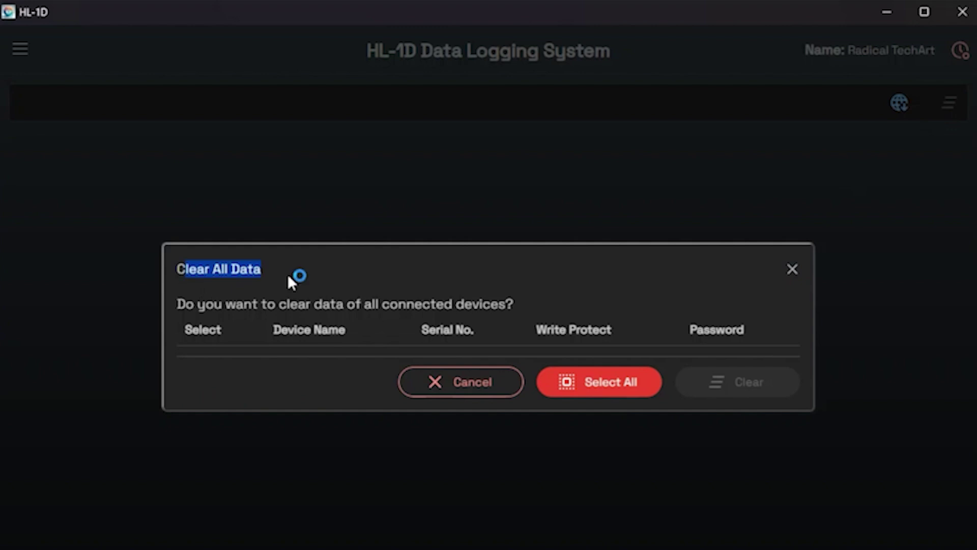
pyautogui.click(196, 309)
pyautogui.moveTo(196, 309); pyautogui.dragTo(518, 306)
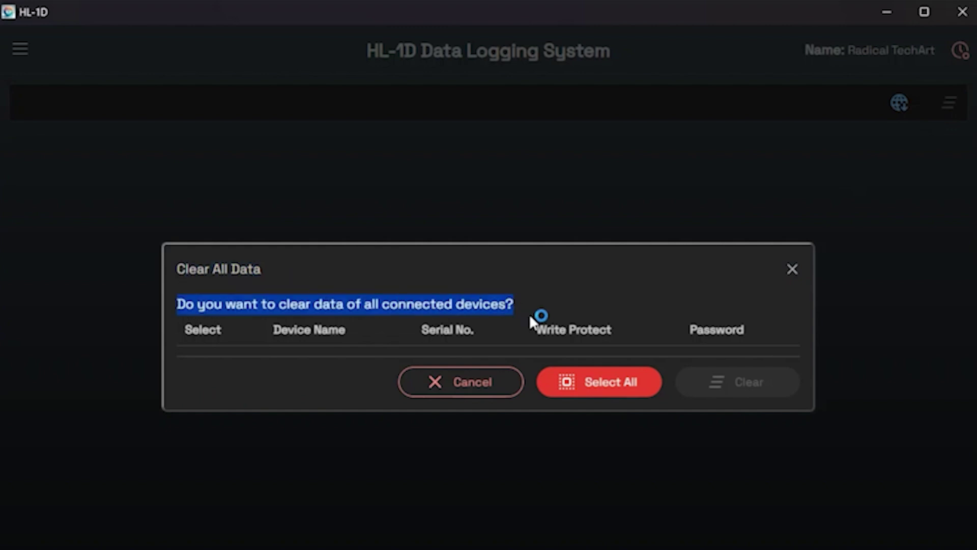
pyautogui.click(789, 311)
pyautogui.click(791, 271)
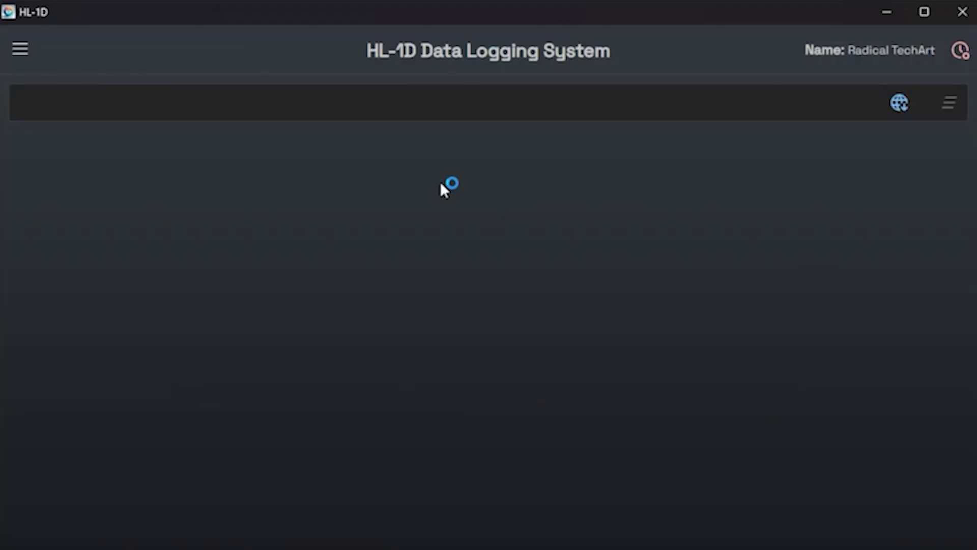
# Go to the Users list from the navigation drawer.
pyautogui.click(21, 50)
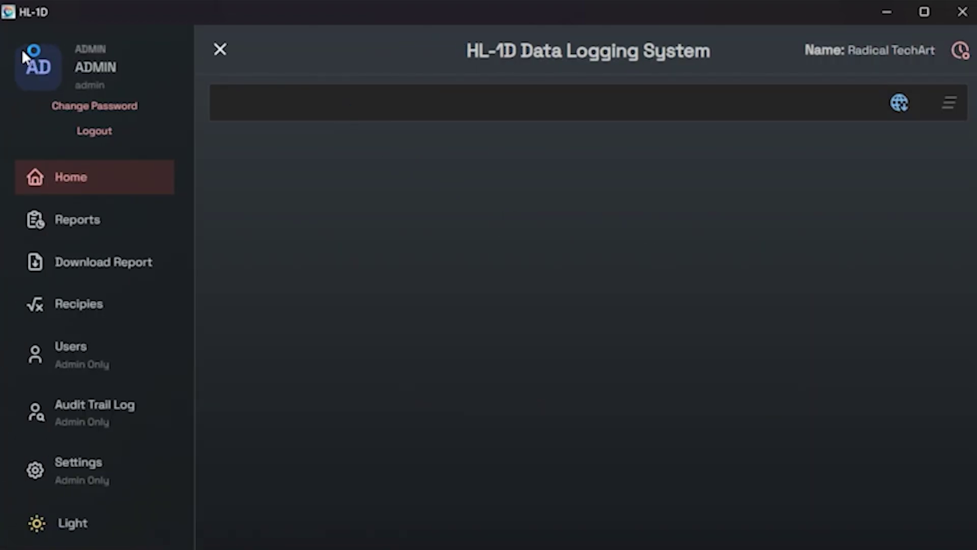
pyautogui.click(84, 365)
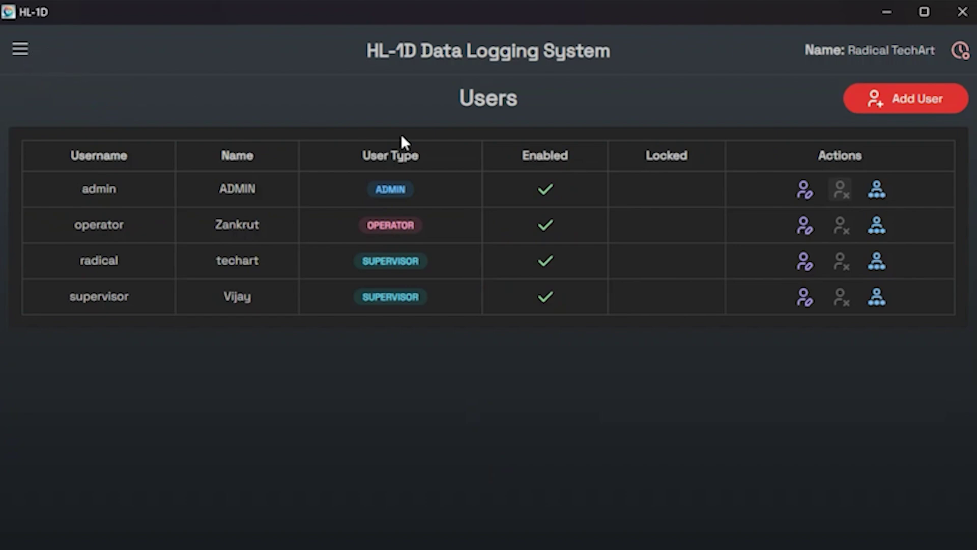
pyautogui.click(539, 186)
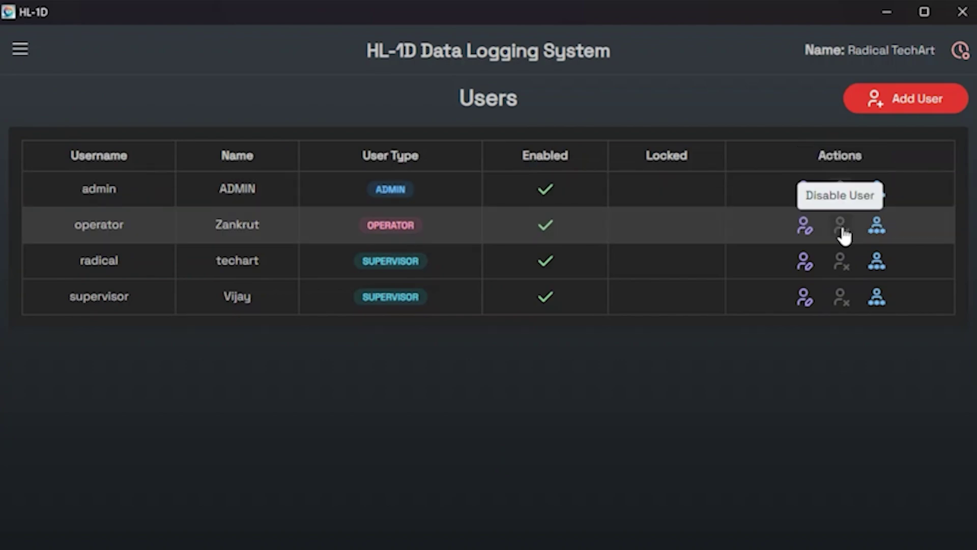
# Disable the operator account with confirmation, then re-enable it with confirmation.
pyautogui.click(842, 233)
pyautogui.click(626, 371)
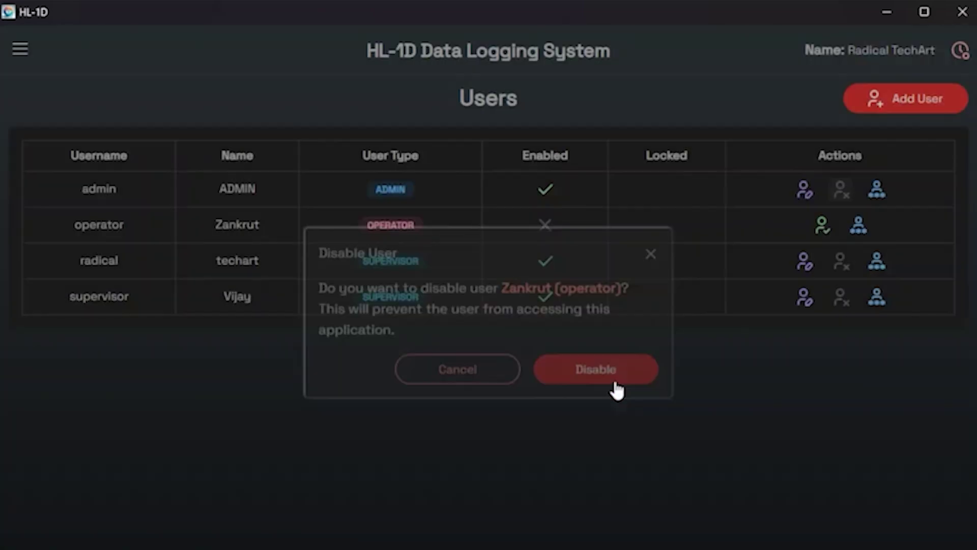
pyautogui.click(823, 233)
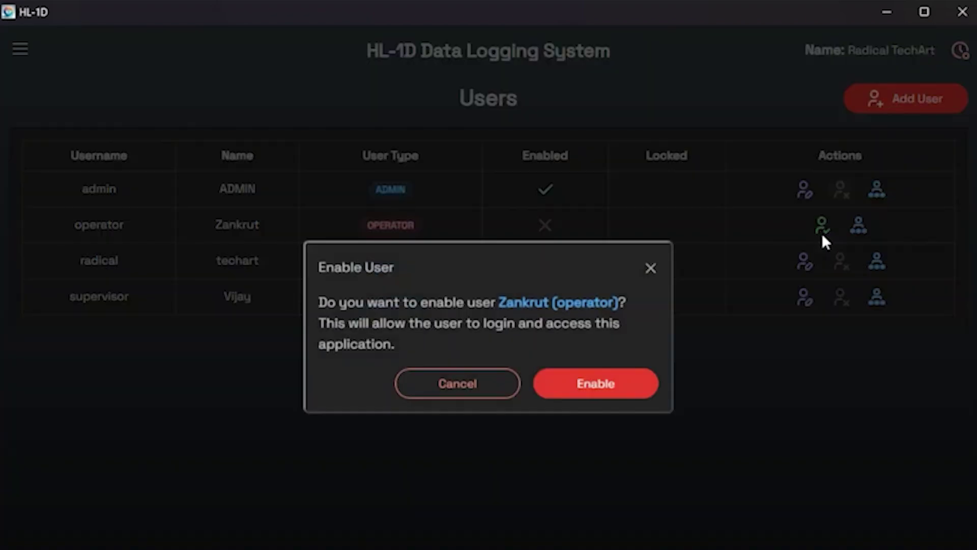
pyautogui.click(616, 387)
pyautogui.click(22, 44)
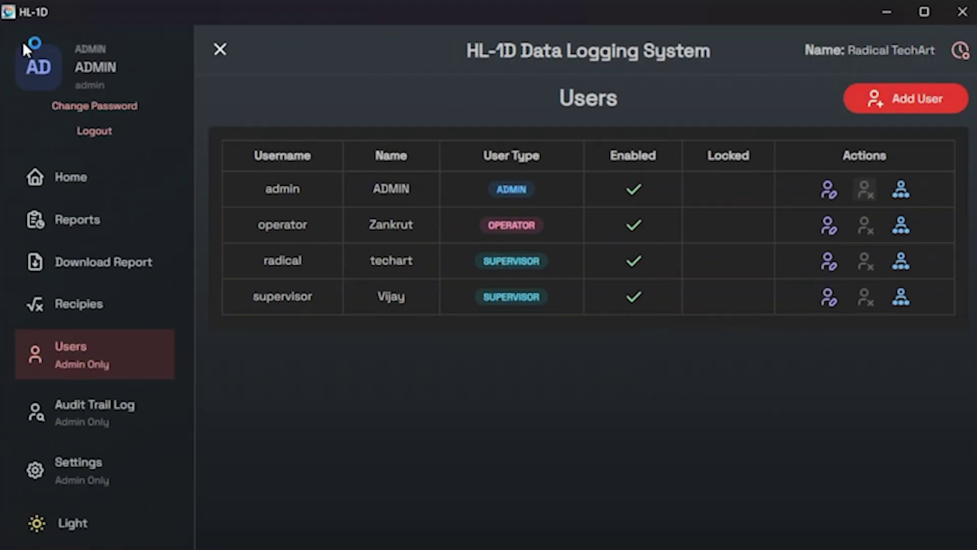
# Log out of the admin session and bring up the Sign In form.
pyautogui.click(97, 132)
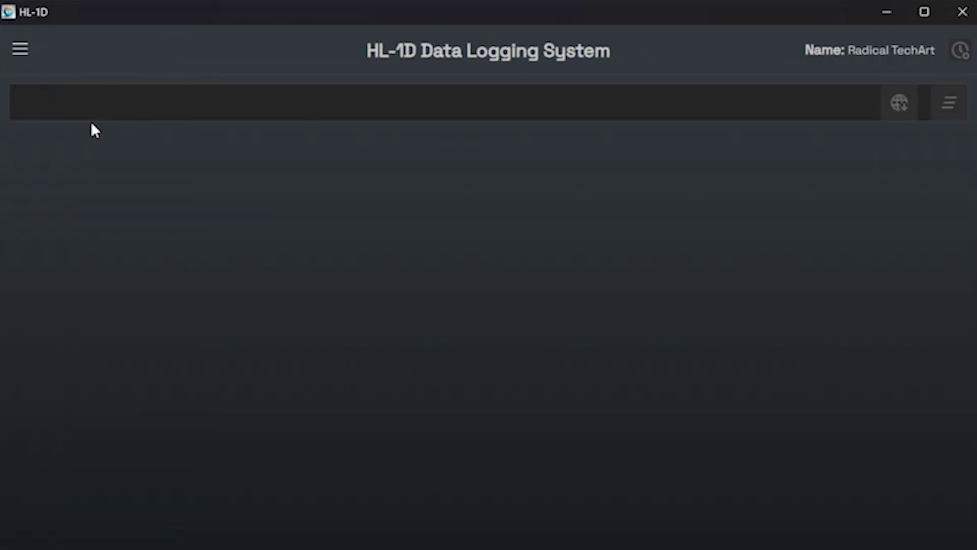
pyautogui.click(21, 49)
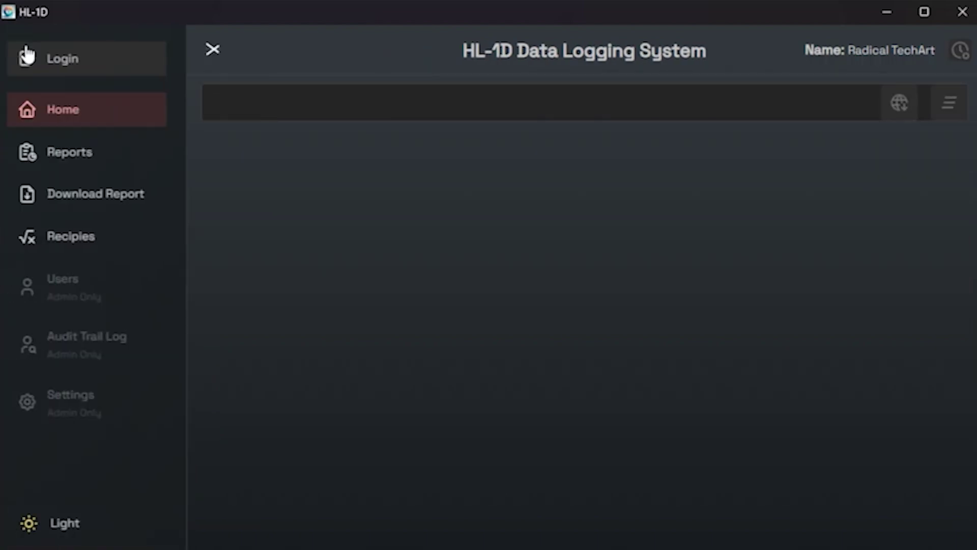
pyautogui.click(74, 60)
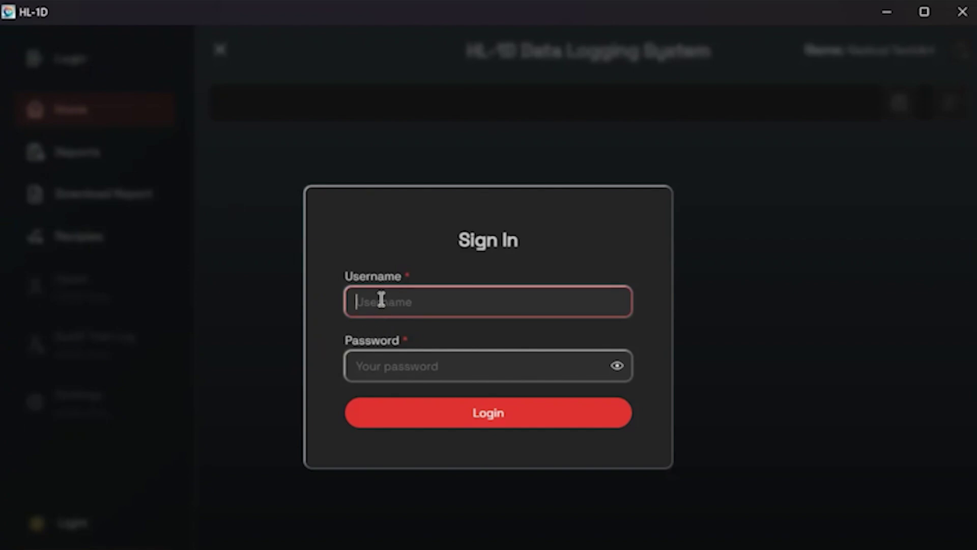
# Sign in as the supervisor by entering the account username and password.
pyautogui.write('vijay')
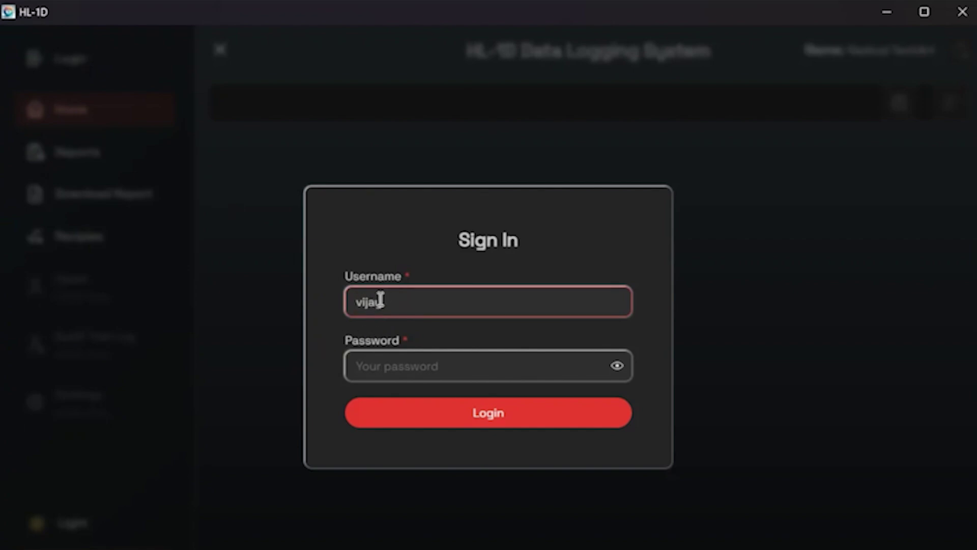
pyautogui.press('BackSpace')
pyautogui.press('BackSpace')
pyautogui.press('BackSpace')
pyautogui.press('BackSpace')
pyautogui.write('radical')
pyautogui.click(380, 370)
pyautogui.write('••')
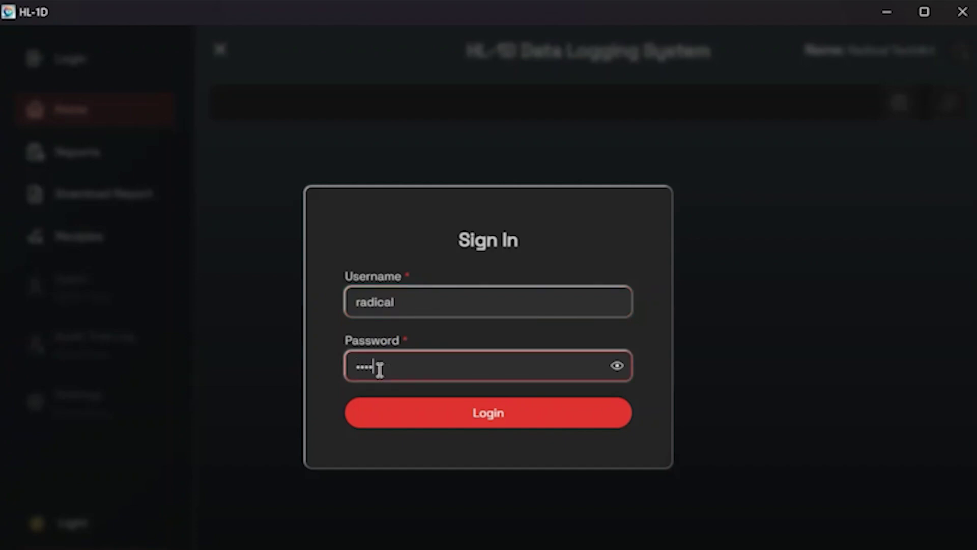
pyautogui.write('11')
pyautogui.click(617, 365)
pyautogui.click(524, 415)
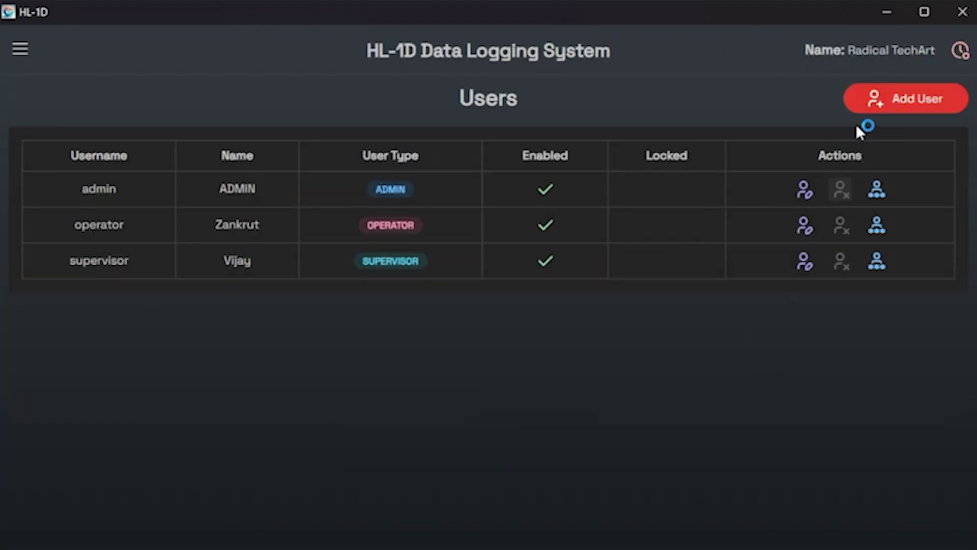
# Add a new user and enter its username, full name and password.
pyautogui.click(910, 102)
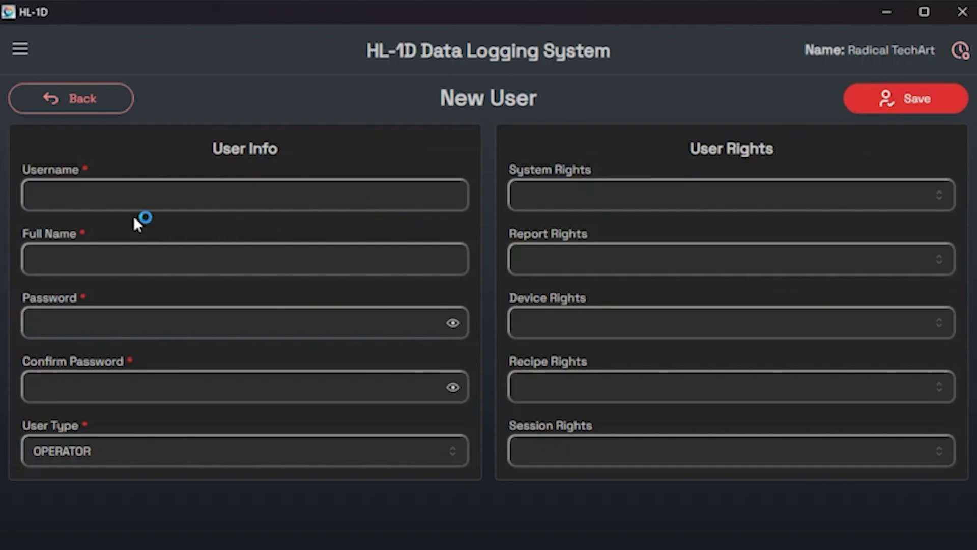
pyautogui.click(132, 197)
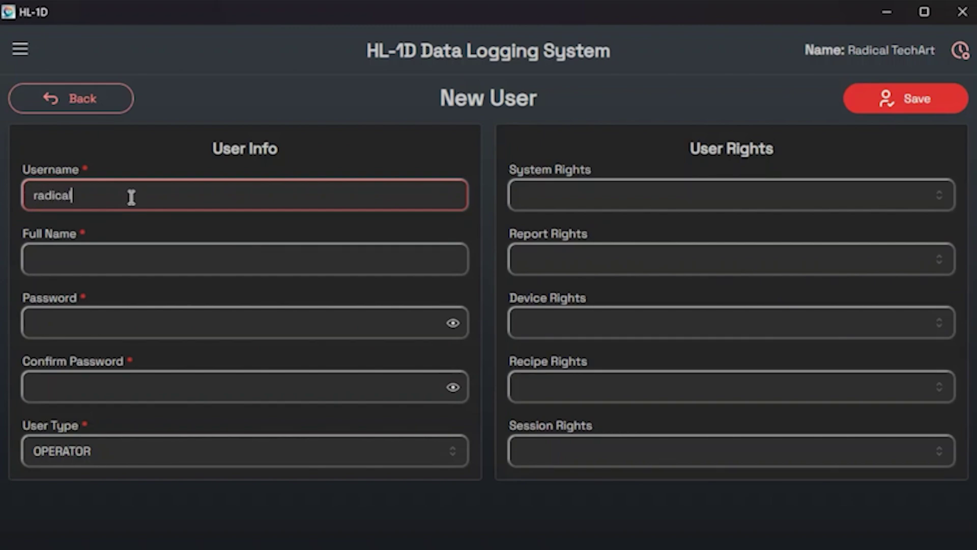
pyautogui.click(132, 263)
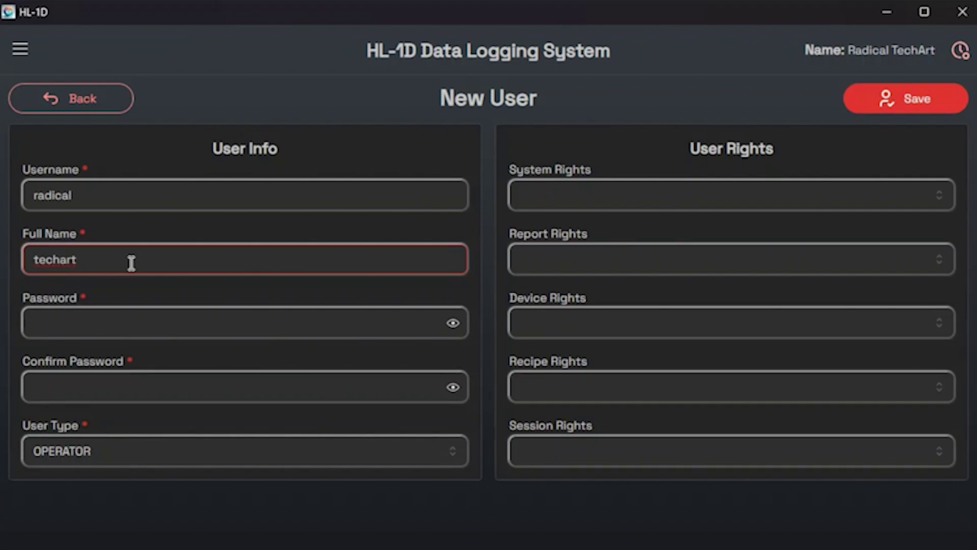
pyautogui.click(107, 319)
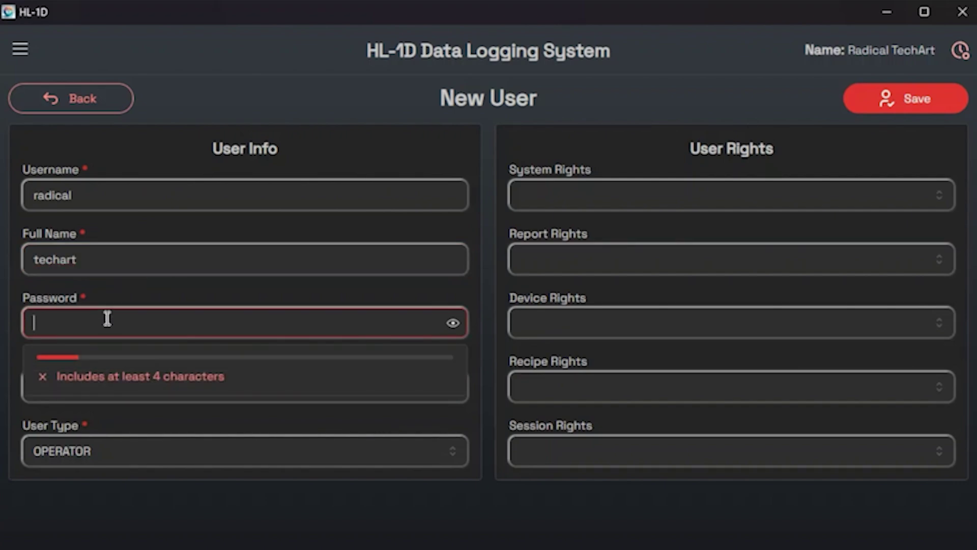
pyautogui.write('1234')
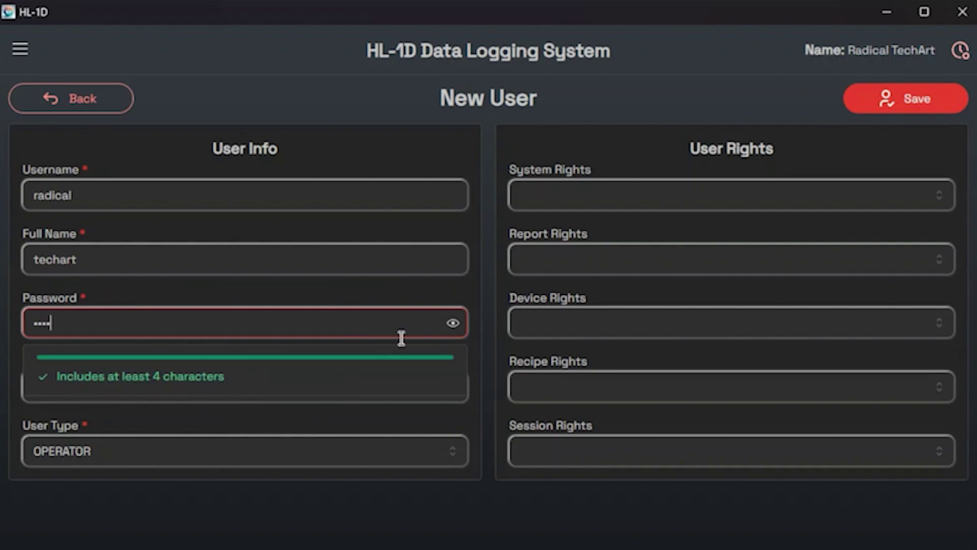
pyautogui.click(56, 381)
# Enter the matching confirmation password and set the user type to SUPERVISOR.
pyautogui.click(68, 381)
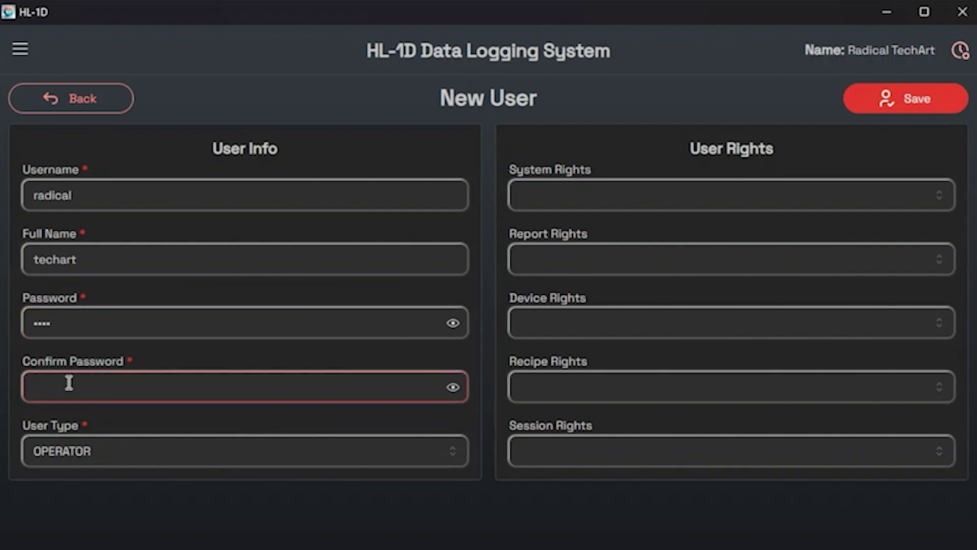
pyautogui.write('1234')
pyautogui.click(453, 387)
pyautogui.click(453, 324)
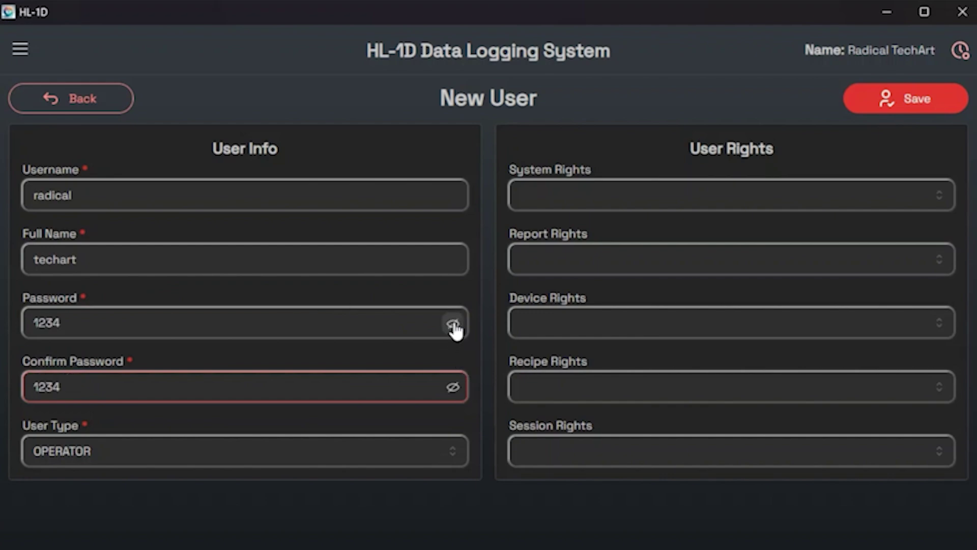
pyautogui.click(176, 457)
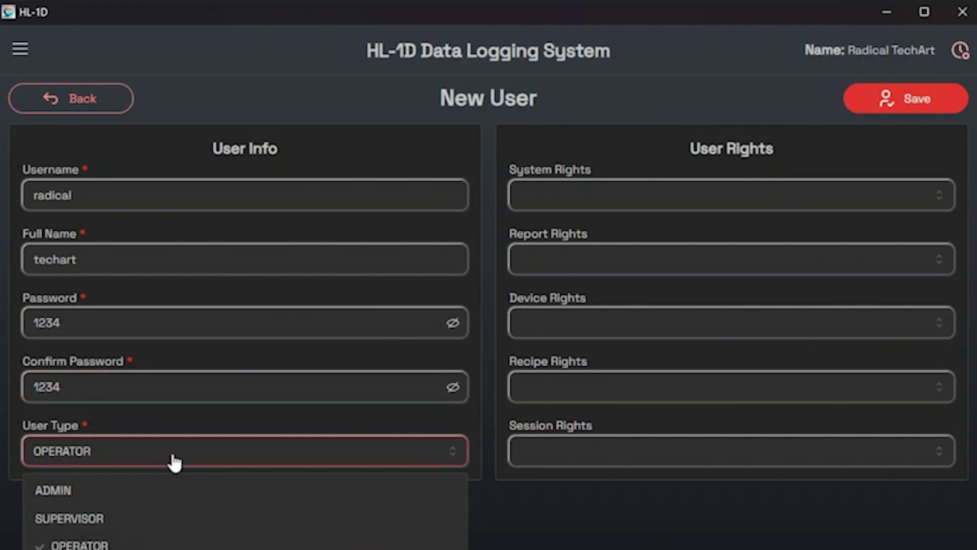
pyautogui.click(113, 517)
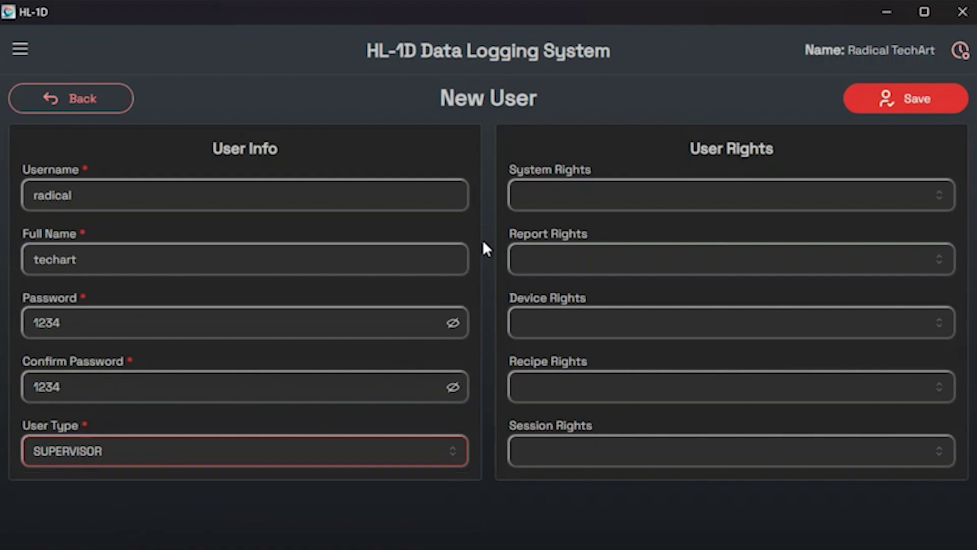
# Grant the Open and Close system rights.
pyautogui.click(555, 205)
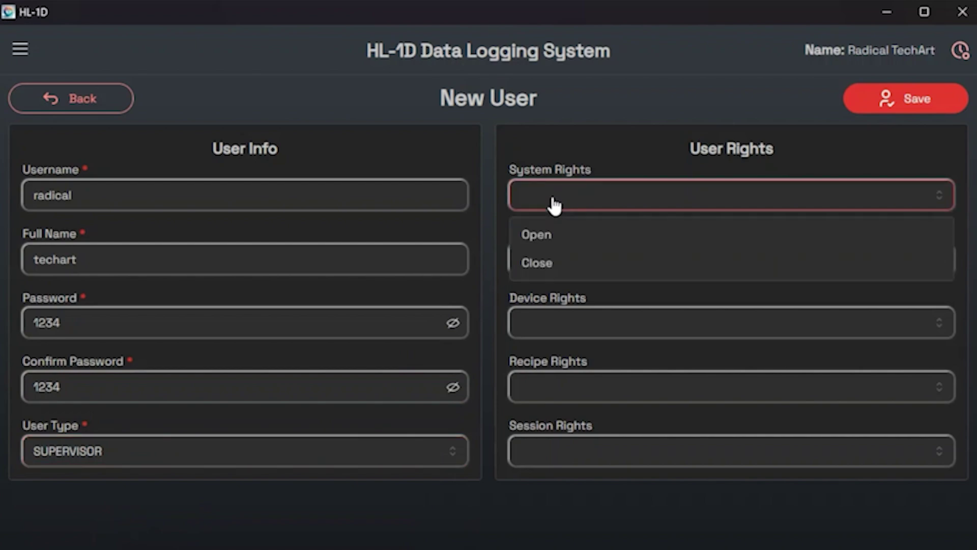
pyautogui.click(555, 236)
pyautogui.click(560, 262)
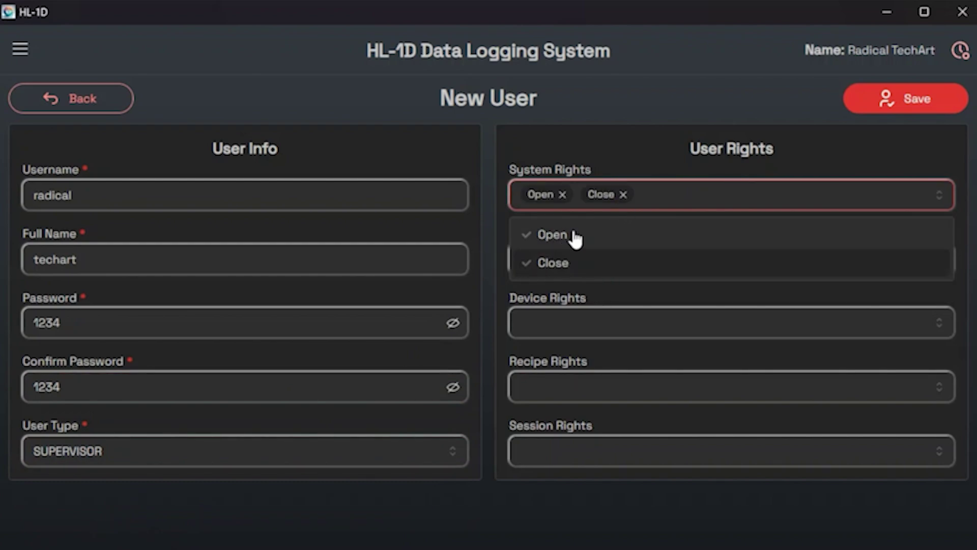
pyautogui.click(665, 198)
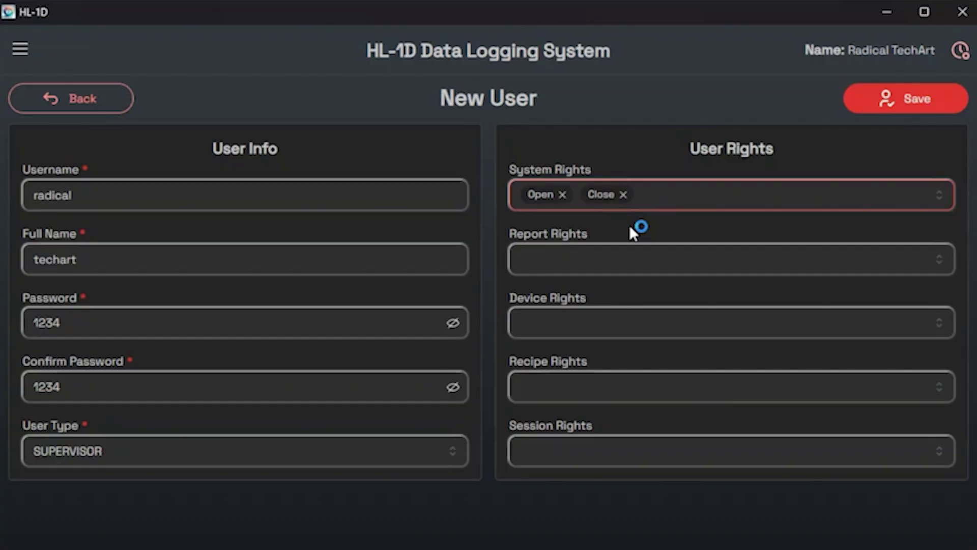
# Grant the Create, Delete, Print, PDF and Sign report rights.
pyautogui.click(618, 253)
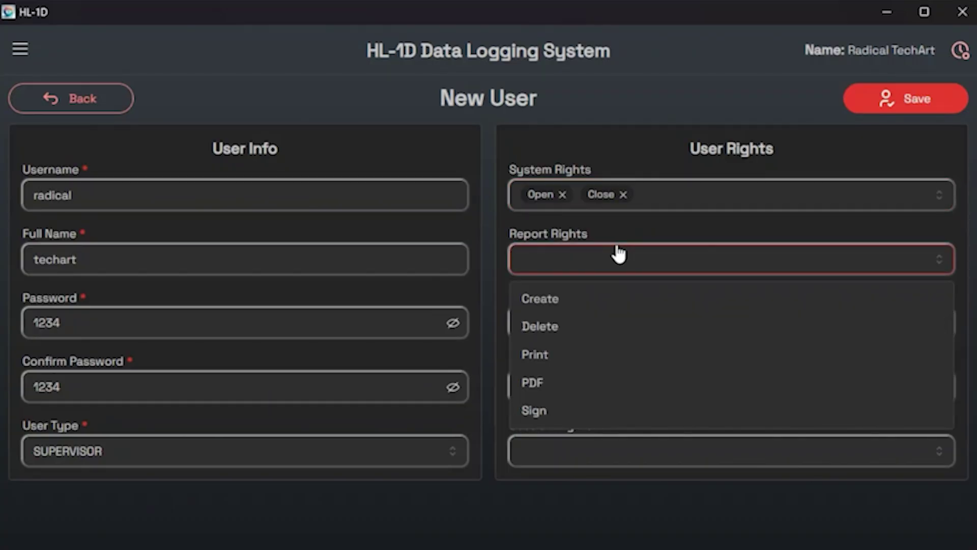
pyautogui.click(569, 303)
pyautogui.click(566, 328)
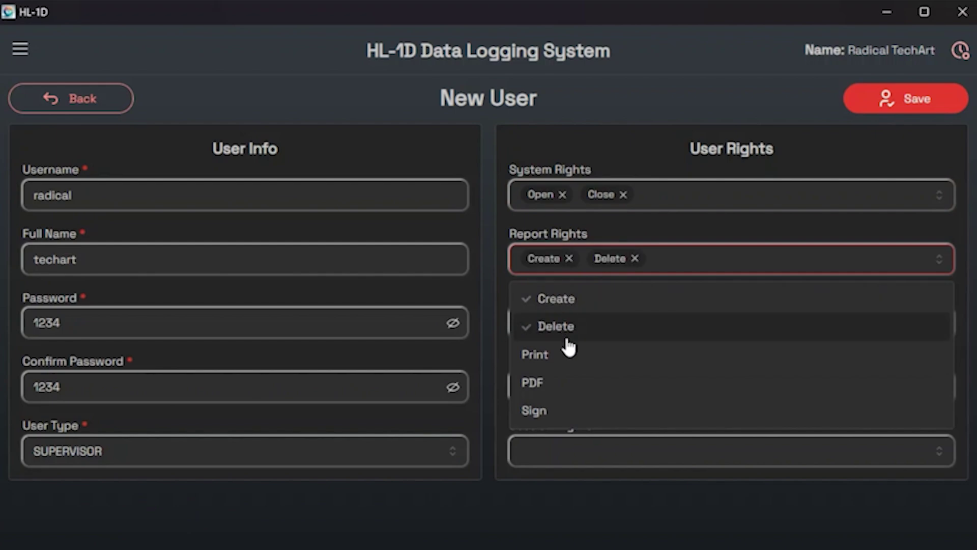
pyautogui.click(567, 352)
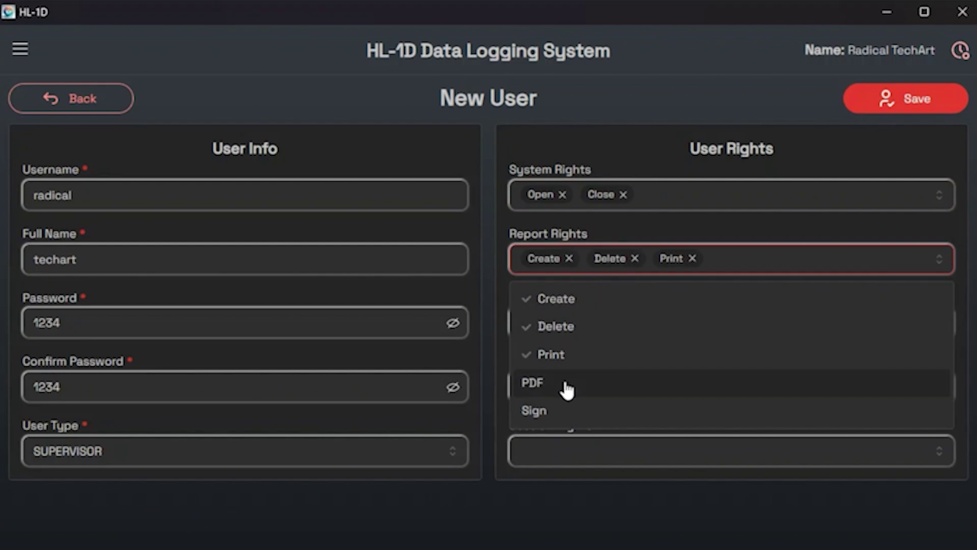
pyautogui.click(567, 386)
pyautogui.click(565, 415)
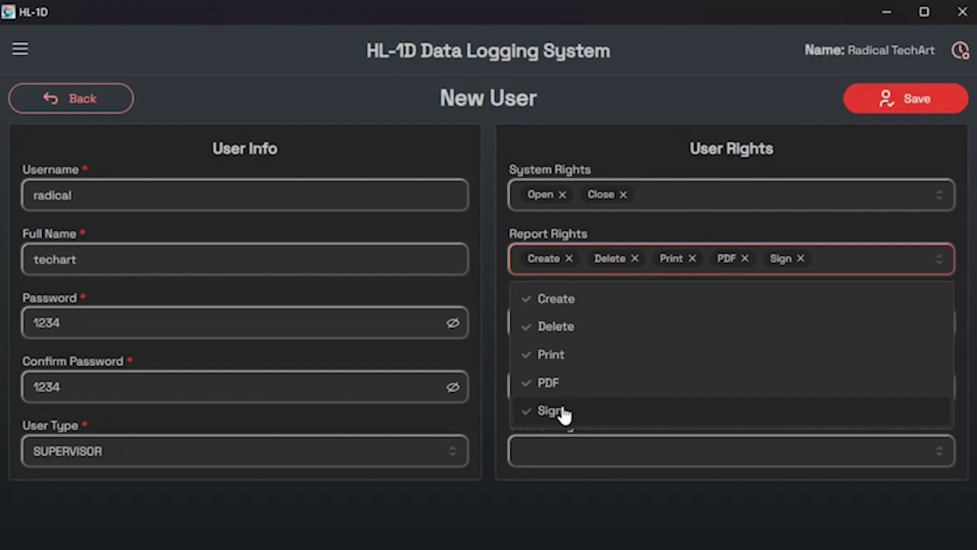
pyautogui.click(831, 260)
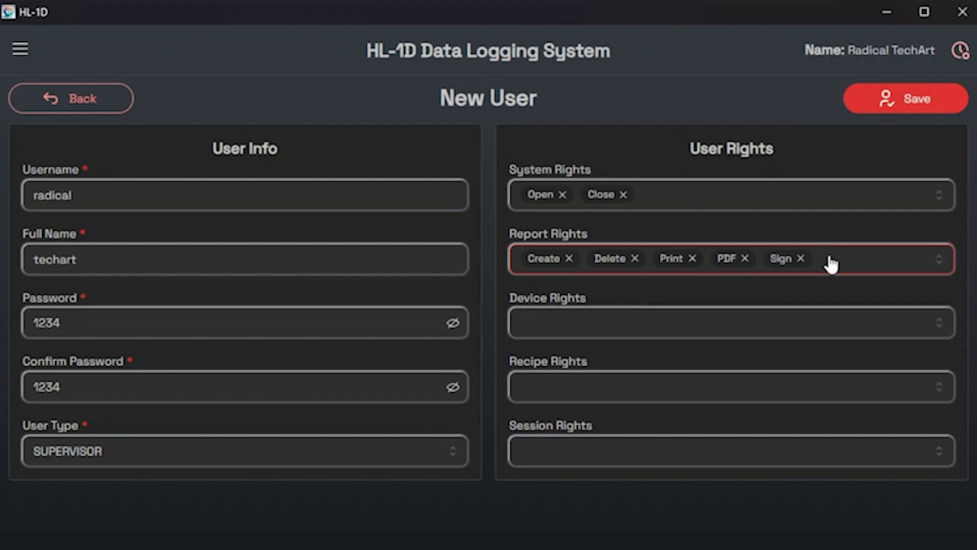
# Grant the Download, Clear, Lock, Settings and Stop device rights.
pyautogui.click(644, 321)
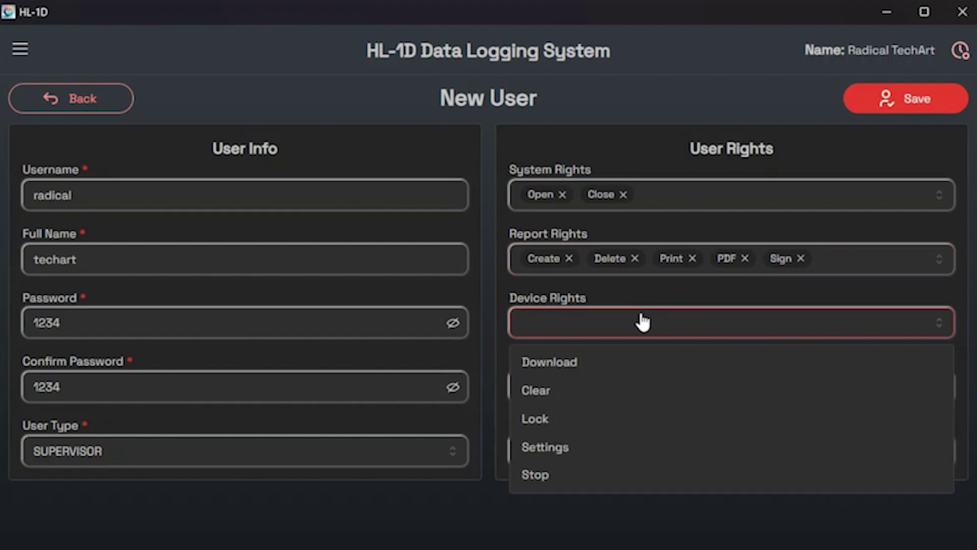
pyautogui.click(577, 366)
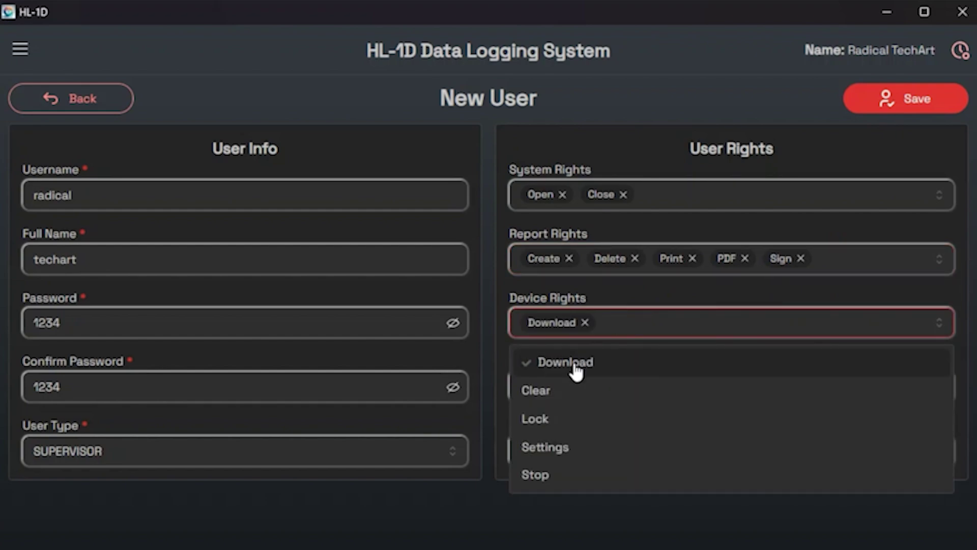
pyautogui.click(569, 391)
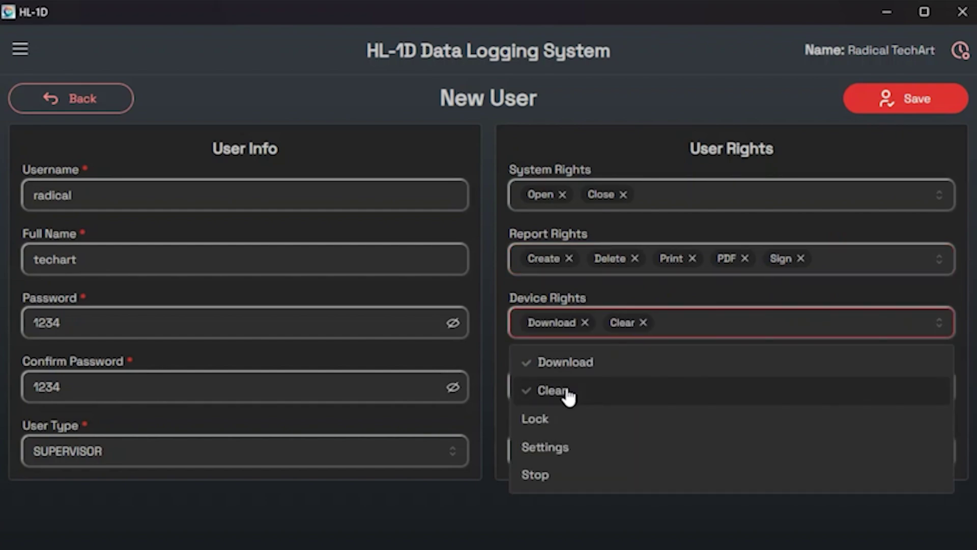
pyautogui.click(566, 421)
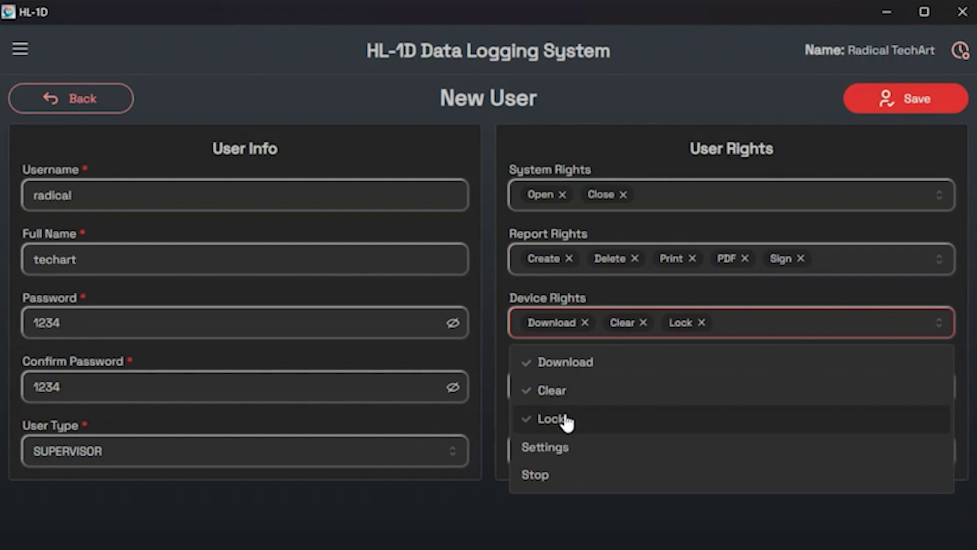
pyautogui.click(569, 453)
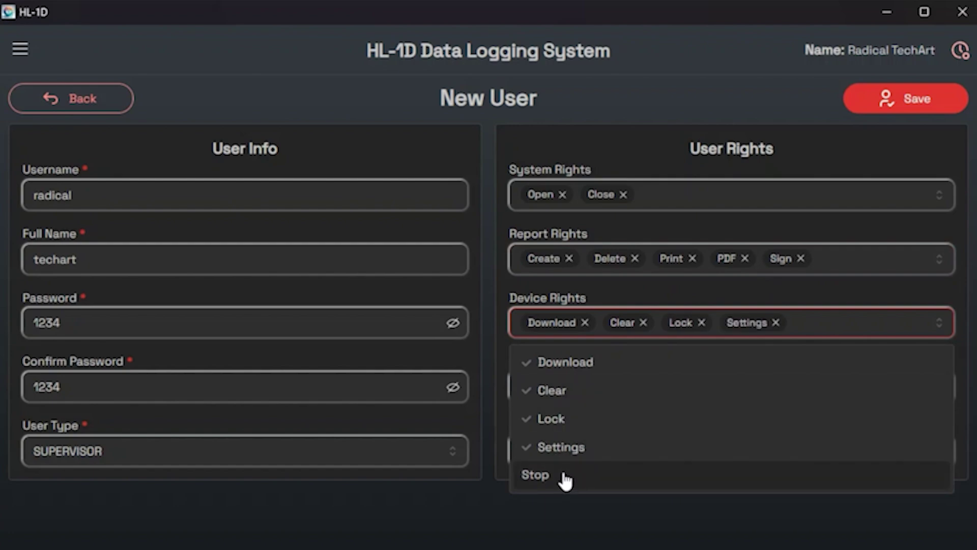
pyautogui.click(563, 475)
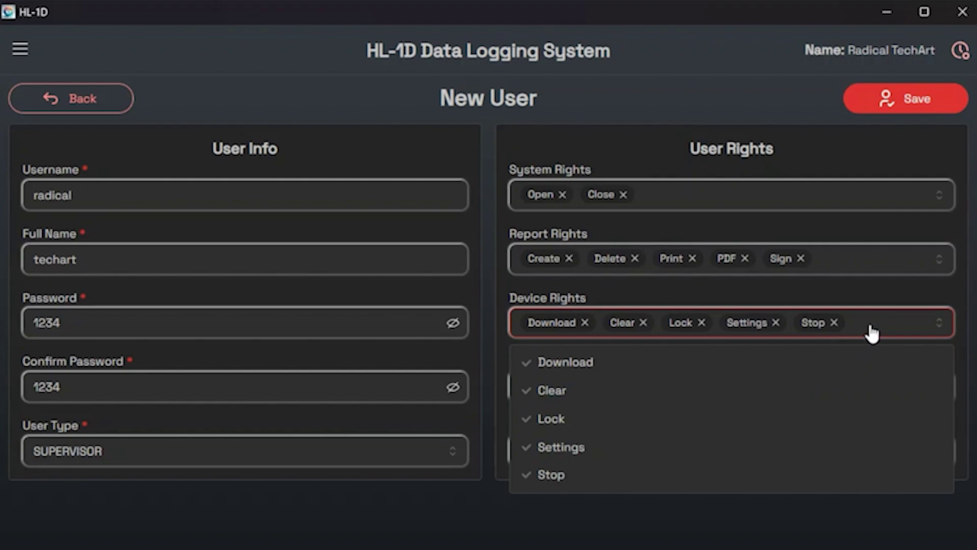
pyautogui.click(872, 334)
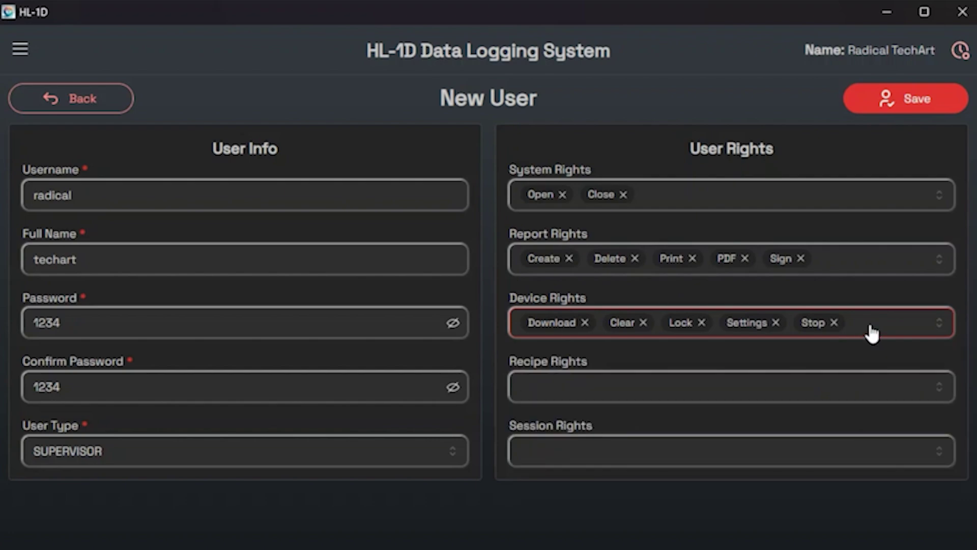
# Grant the Create, Edit, Delete and Load recipe rights and the Edit session right.
pyautogui.click(551, 402)
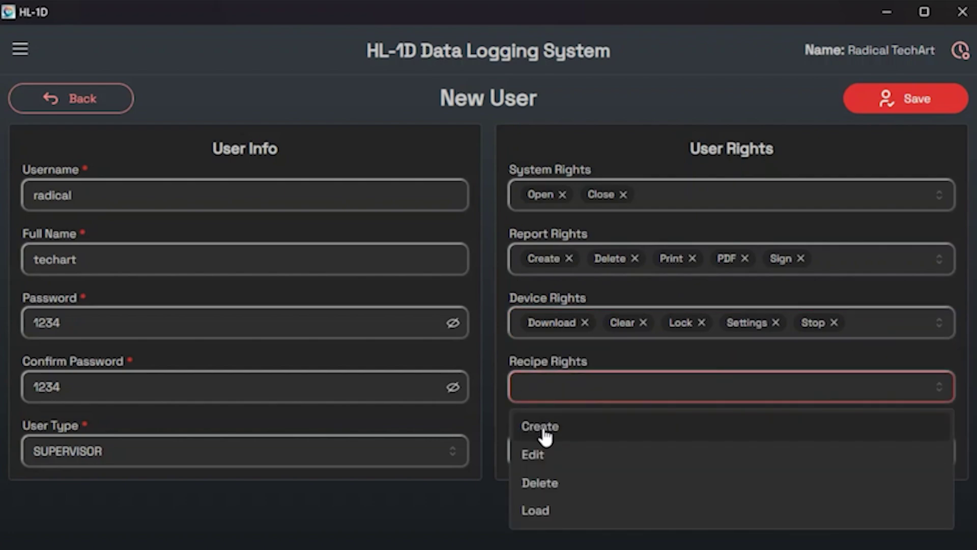
pyautogui.click(545, 432)
pyautogui.click(537, 456)
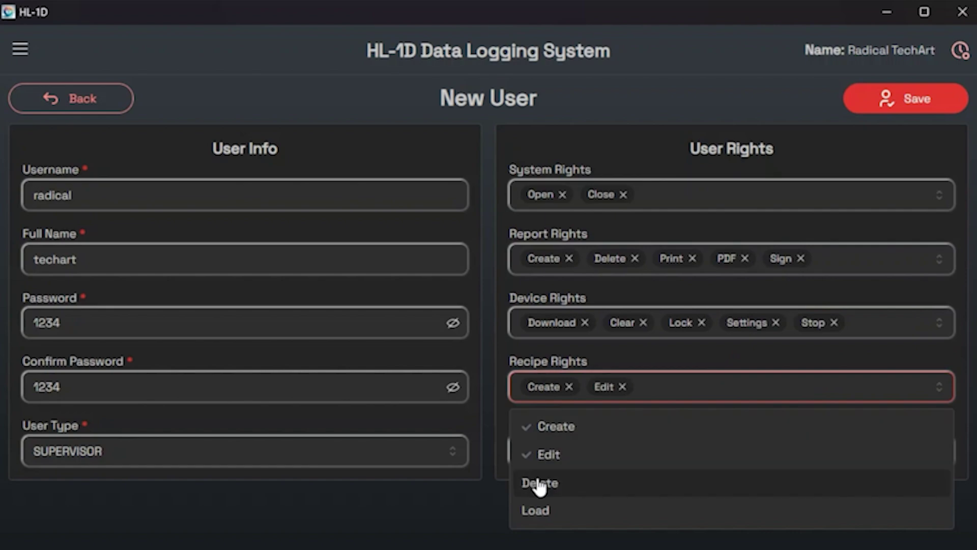
pyautogui.click(539, 484)
pyautogui.click(543, 513)
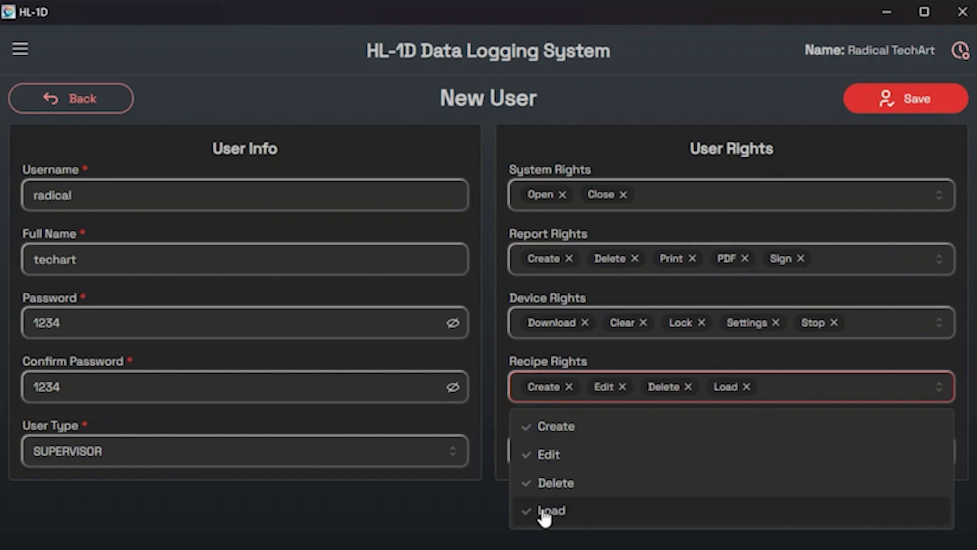
pyautogui.click(775, 389)
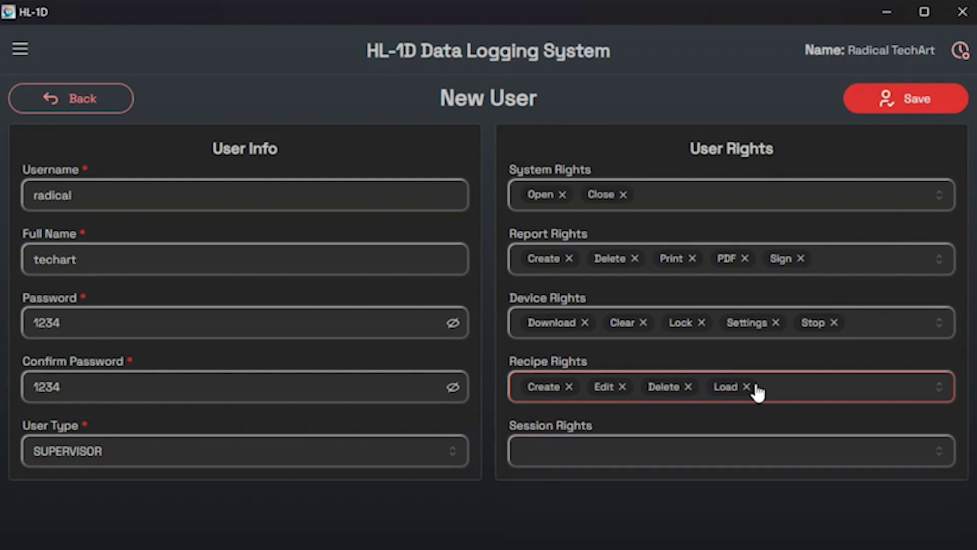
pyautogui.click(570, 464)
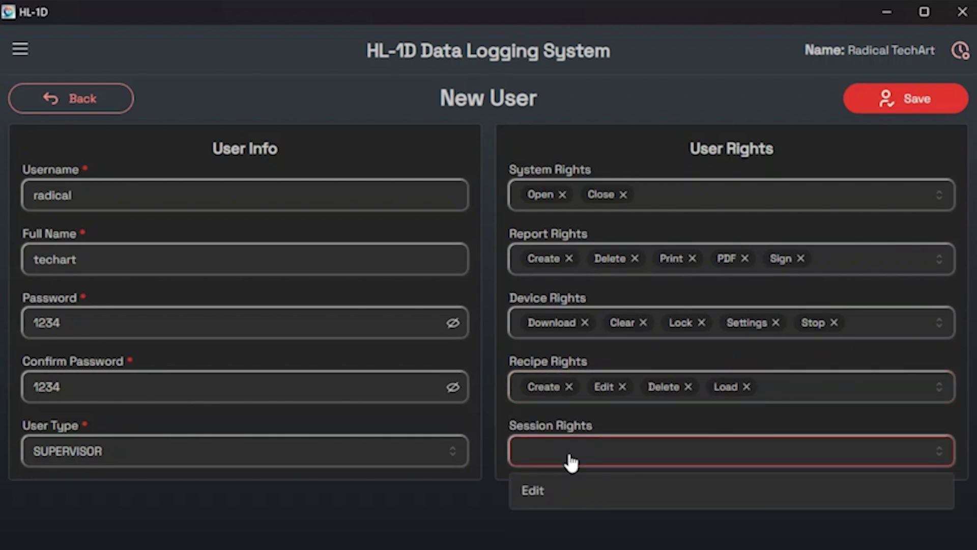
pyautogui.click(563, 493)
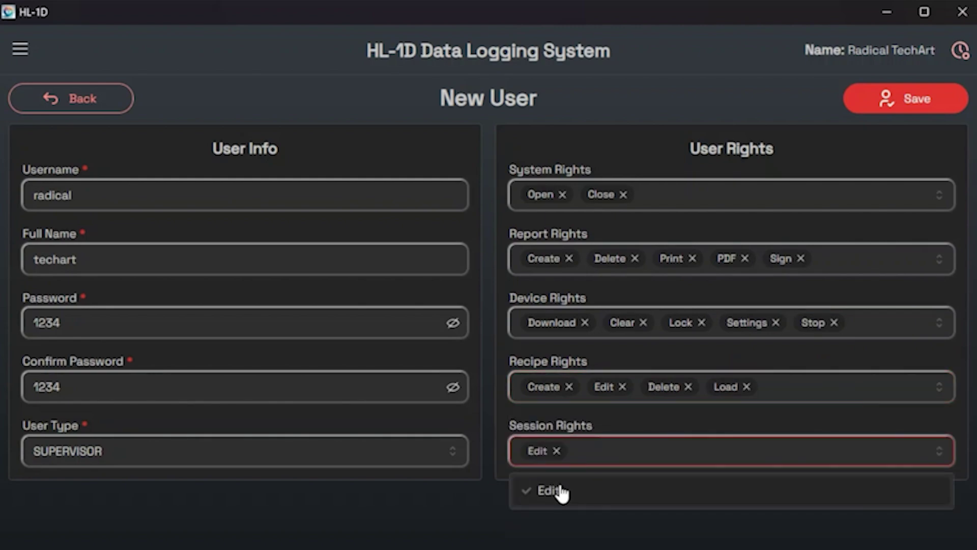
pyautogui.click(623, 464)
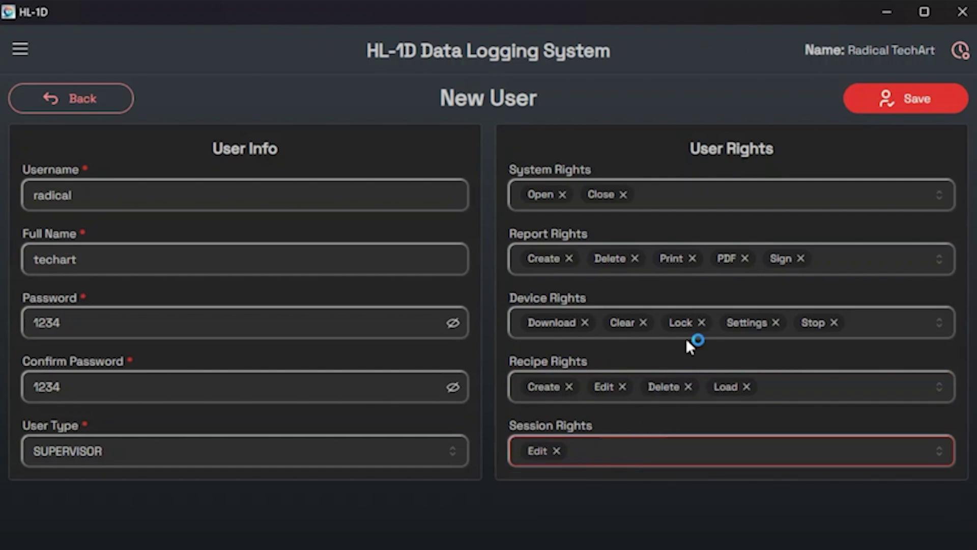
# Remove the Stop and Settings device rights, keep PDF and Sign report rights, and save.
pyautogui.click(801, 259)
pyautogui.click(744, 259)
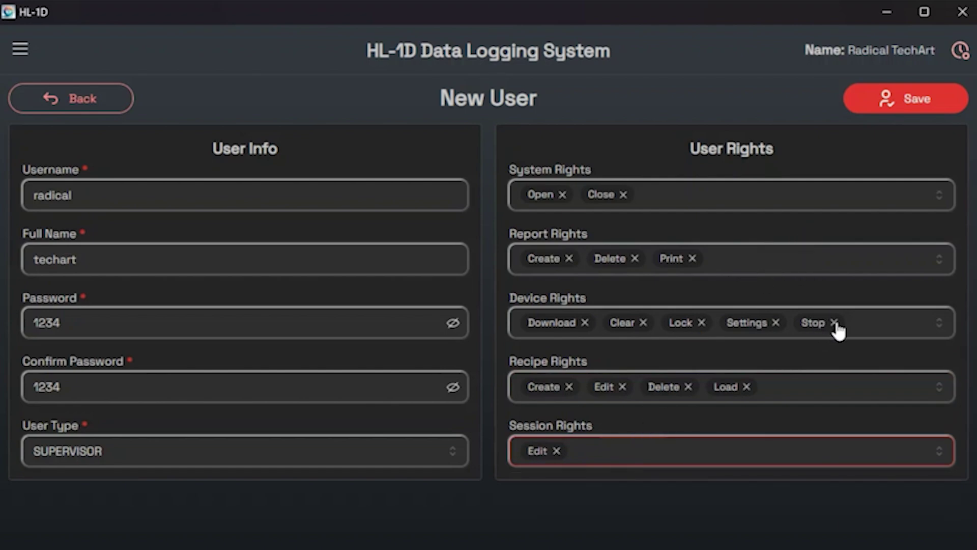
pyautogui.click(835, 323)
pyautogui.click(776, 322)
pyautogui.click(718, 263)
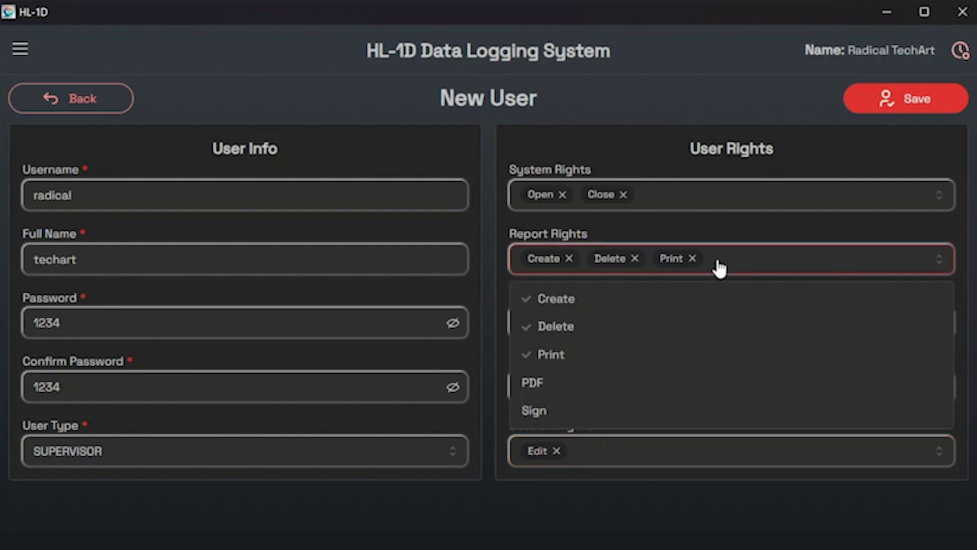
pyautogui.click(546, 383)
pyautogui.click(551, 410)
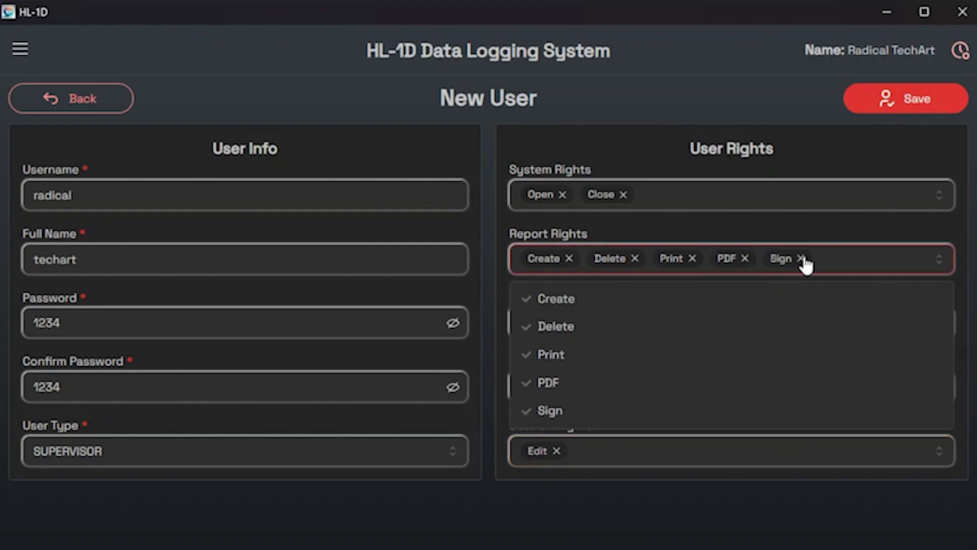
pyautogui.click(838, 268)
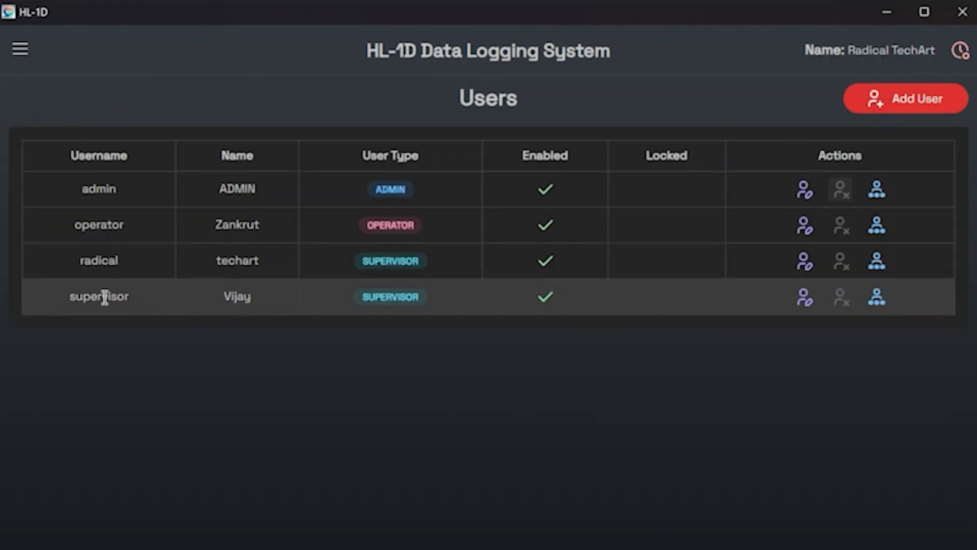
# Enter a new matching password for the supervisor user, then go back to Users.
pyautogui.click(881, 270)
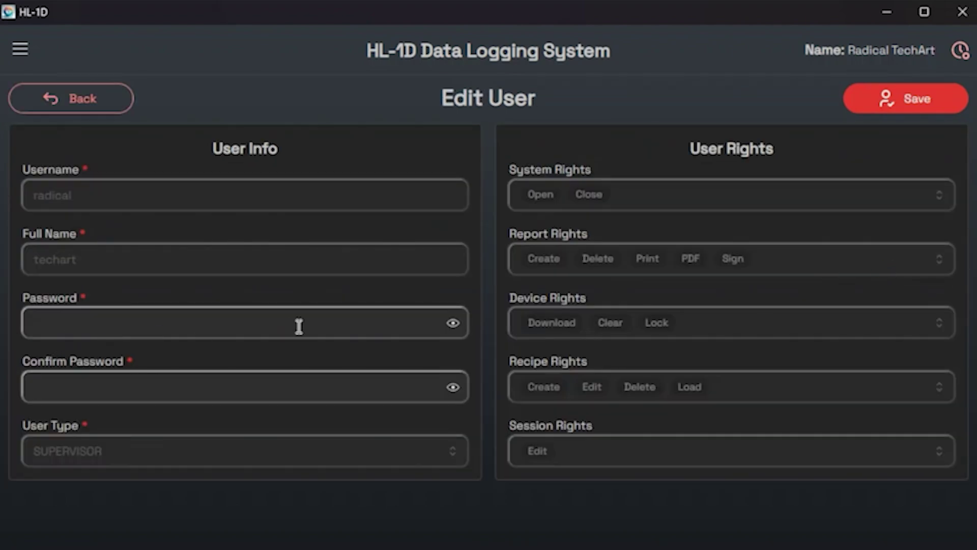
pyautogui.click(43, 327)
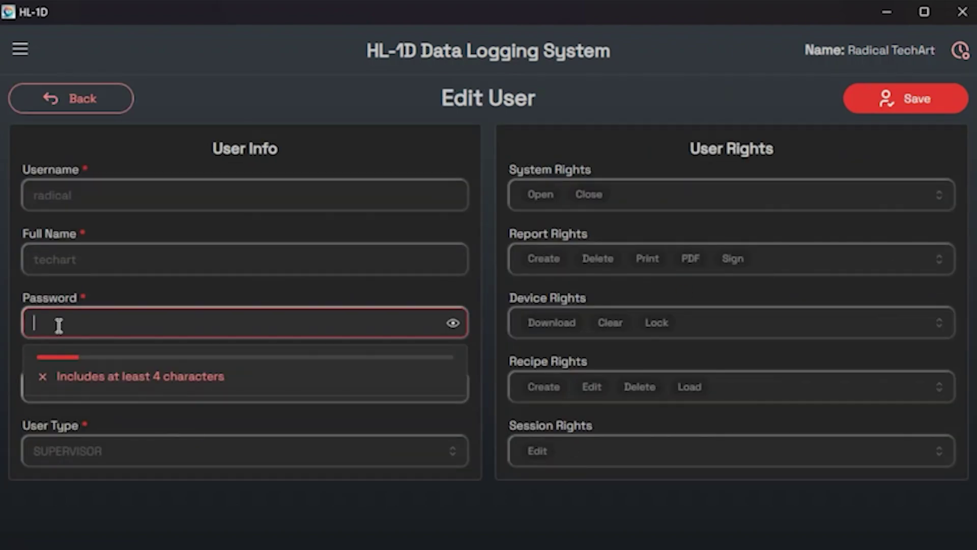
pyautogui.write('1111')
pyautogui.click(453, 323)
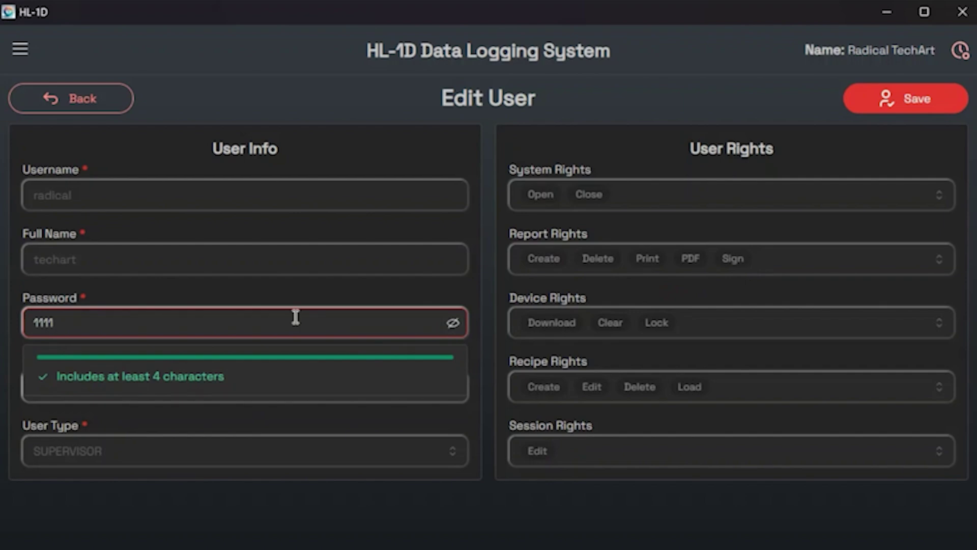
pyautogui.click(344, 370)
pyautogui.click(214, 391)
pyautogui.write('1111')
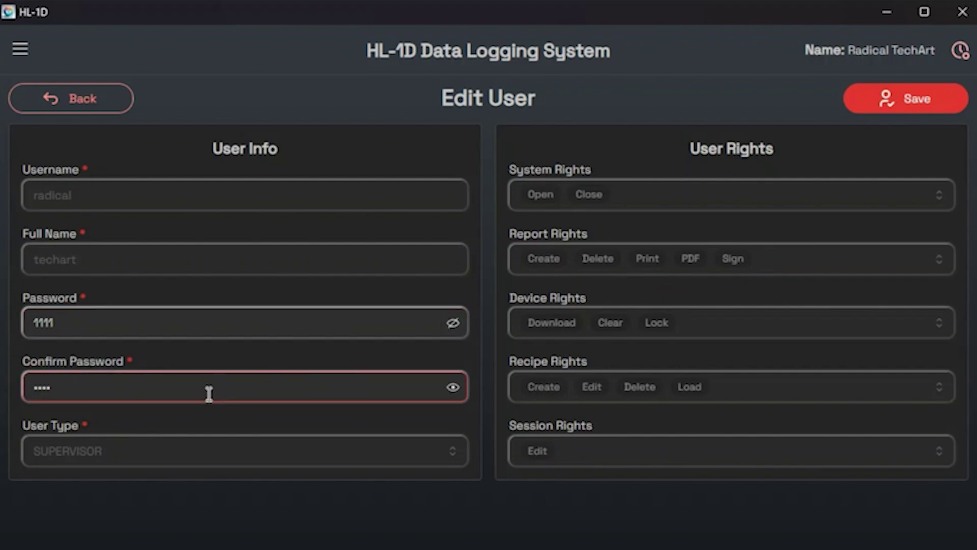
pyautogui.click(453, 390)
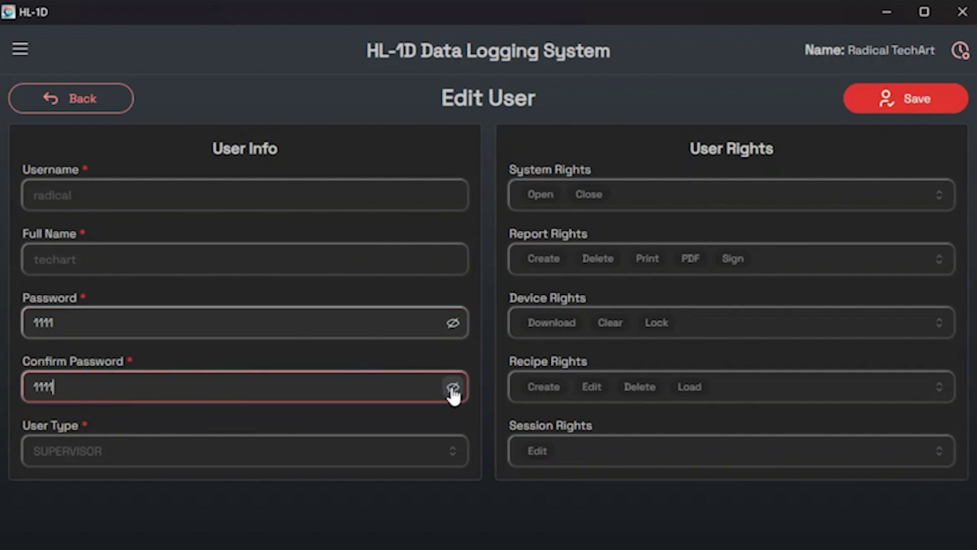
pyautogui.click(105, 102)
pyautogui.click(875, 262)
pyautogui.click(83, 102)
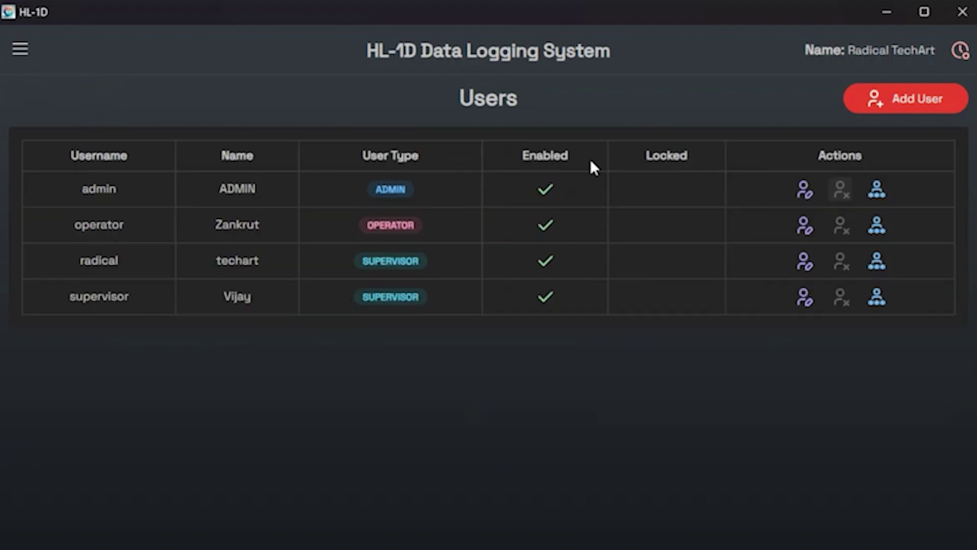
# Disable and re-enable the operator account, then go to the Settings page.
pyautogui.click(841, 226)
pyautogui.click(615, 387)
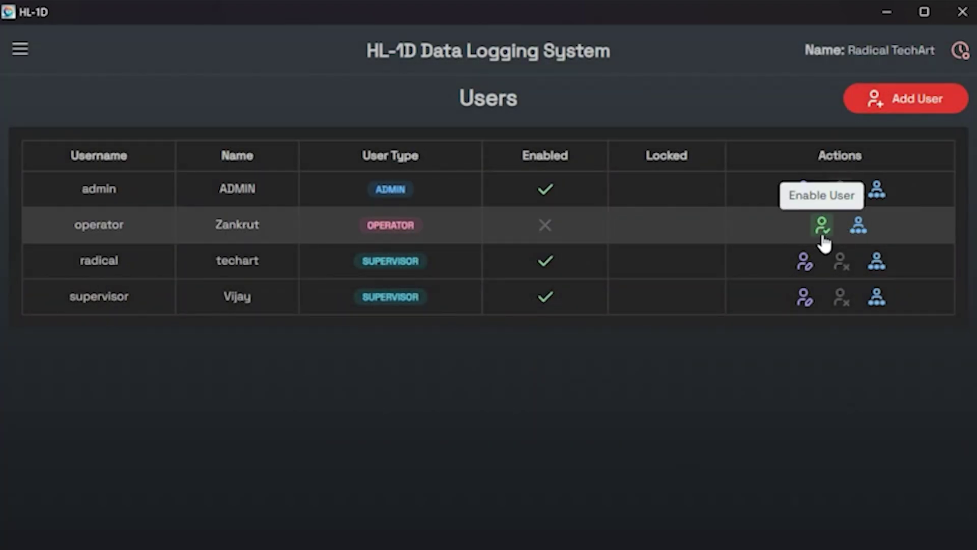
pyautogui.click(824, 236)
pyautogui.click(619, 386)
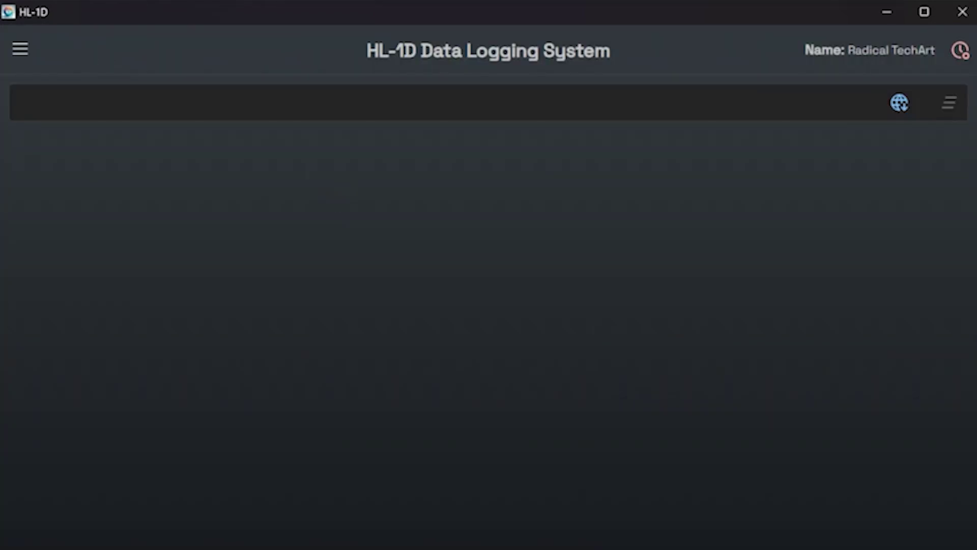
pyautogui.click(20, 49)
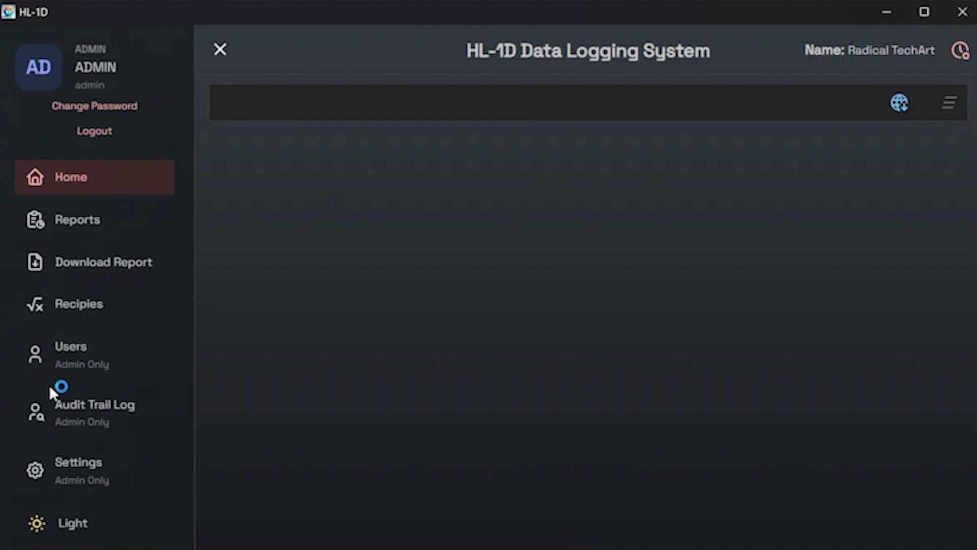
pyautogui.click(77, 471)
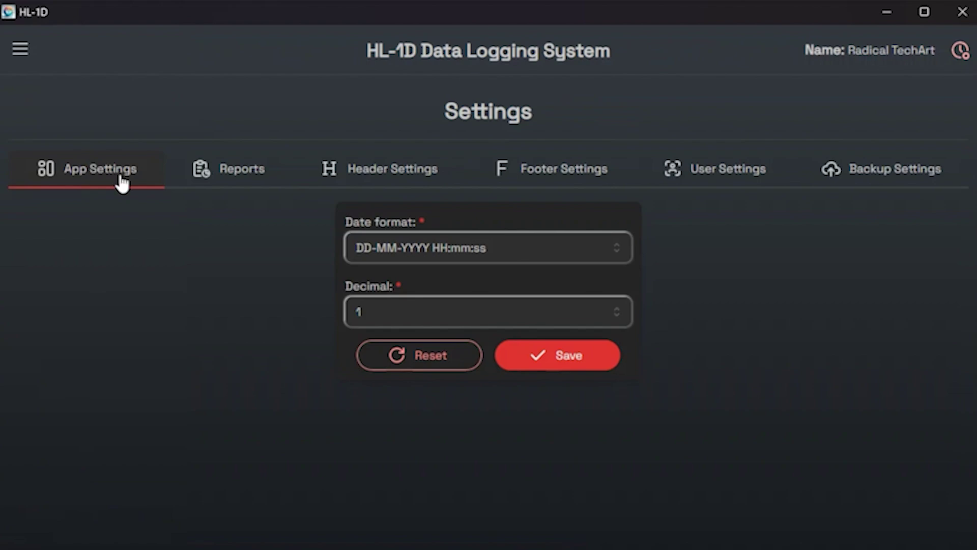
# Try the D-M-YY, MM-DD-YYYY and YYYY-MM-DD date formats, then restore DD-MM-YYYY HH:mm:ss.
pyautogui.click(502, 255)
pyautogui.click(484, 286)
pyautogui.click(499, 249)
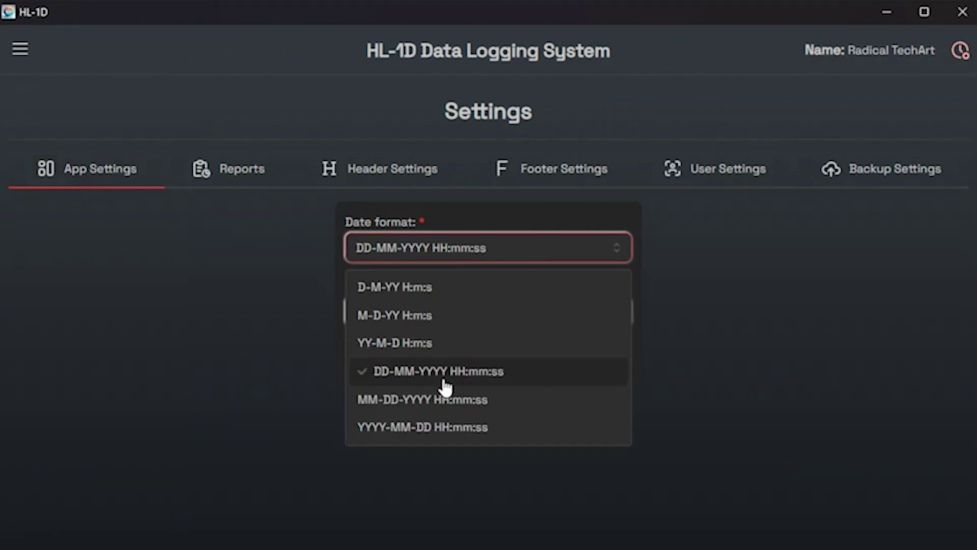
pyautogui.click(445, 398)
pyautogui.click(486, 252)
pyautogui.click(443, 426)
pyautogui.click(471, 254)
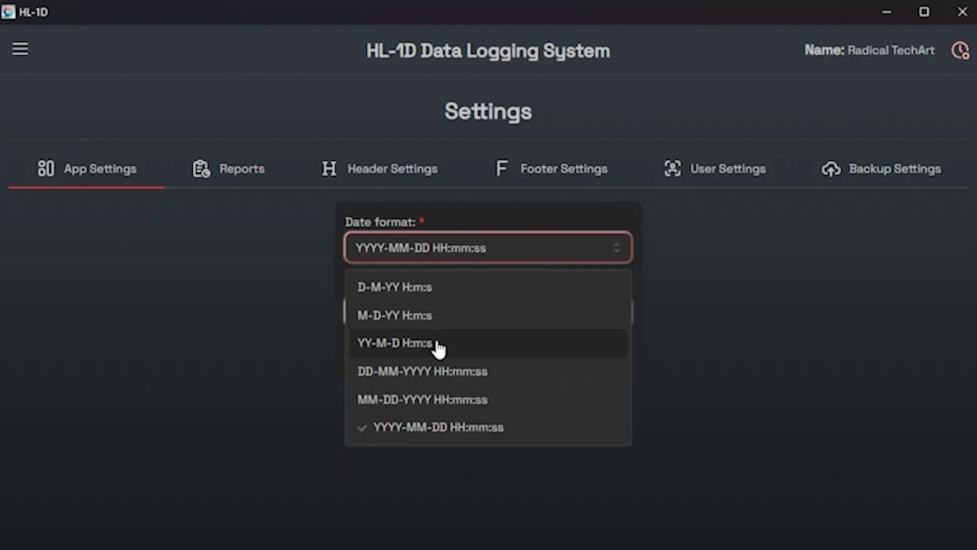
pyautogui.click(430, 380)
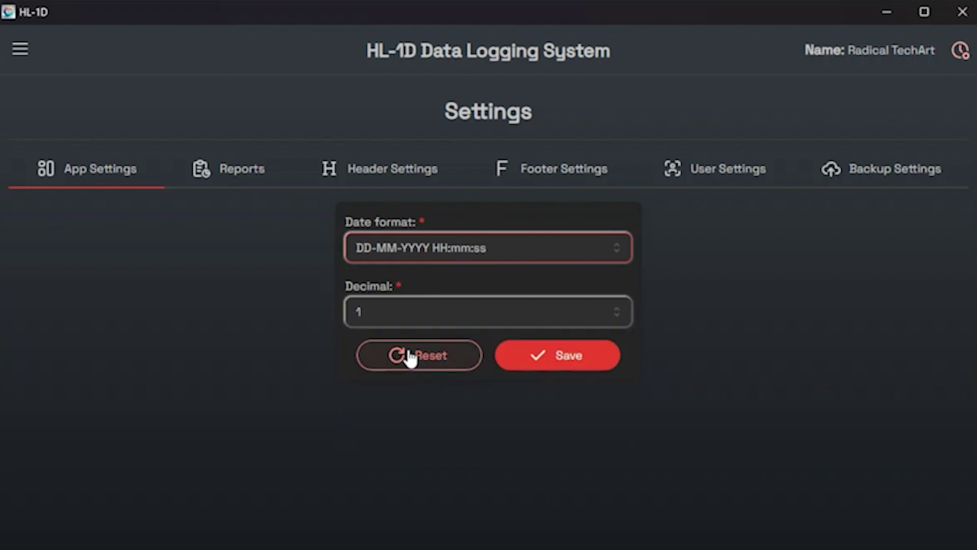
# On the Reports tab turn off Show Maximum and save, keeping Average and Minimum.
pyautogui.click(223, 182)
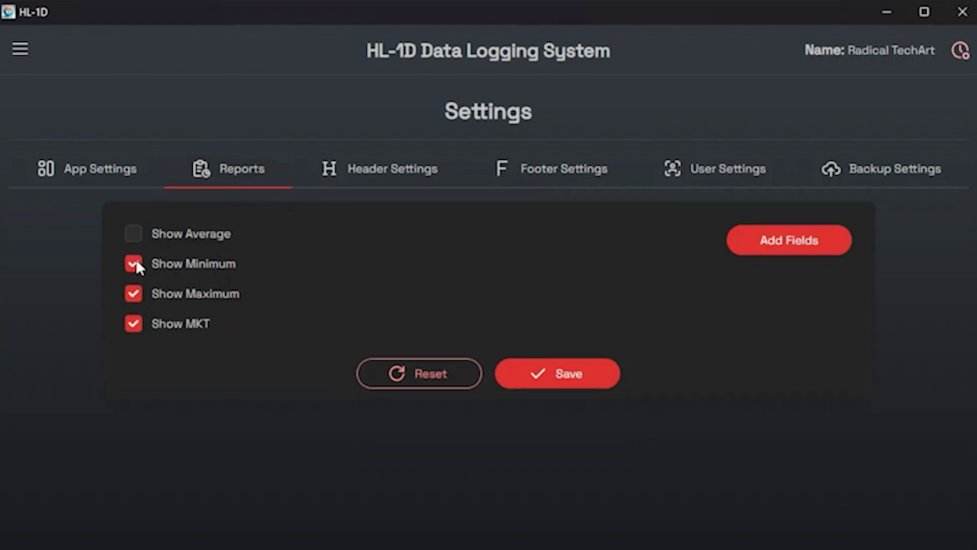
pyautogui.click(133, 294)
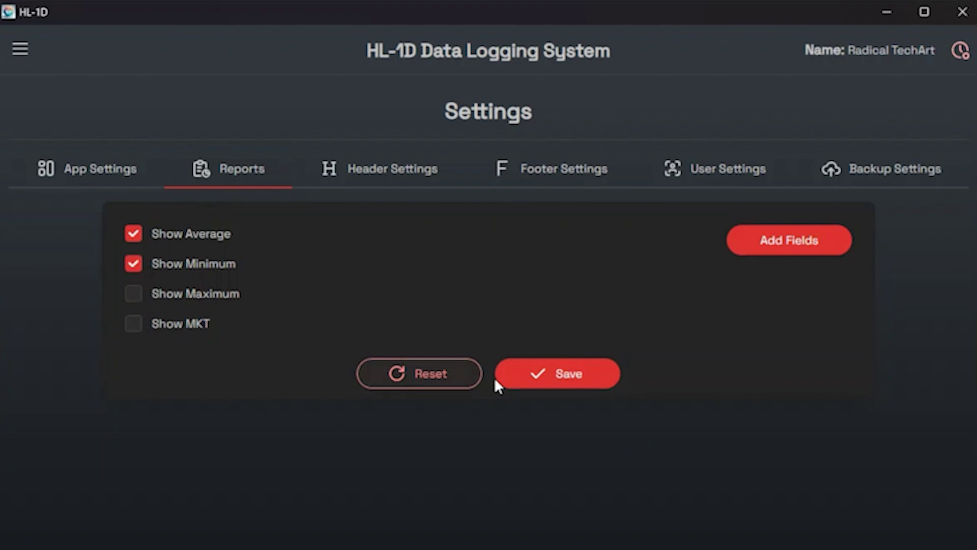
pyautogui.click(564, 376)
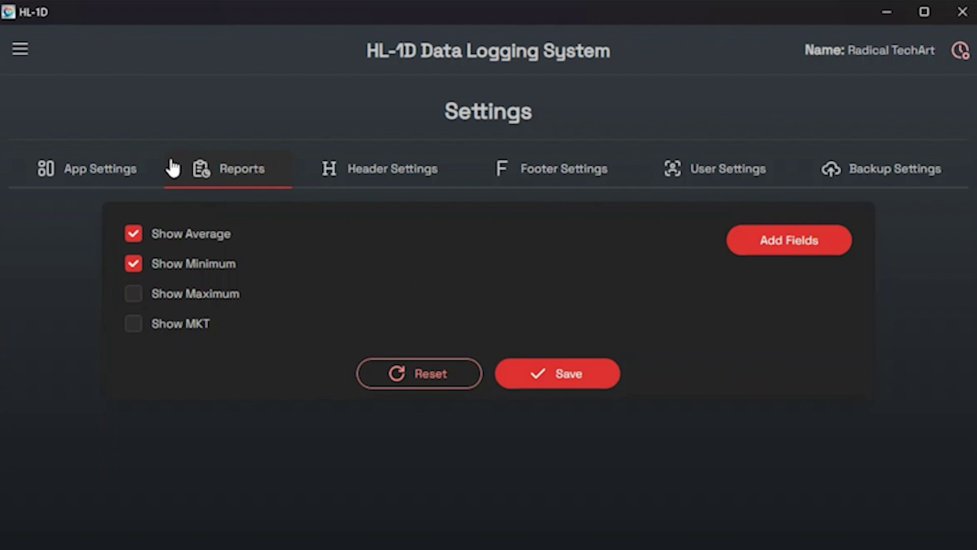
pyautogui.click(350, 182)
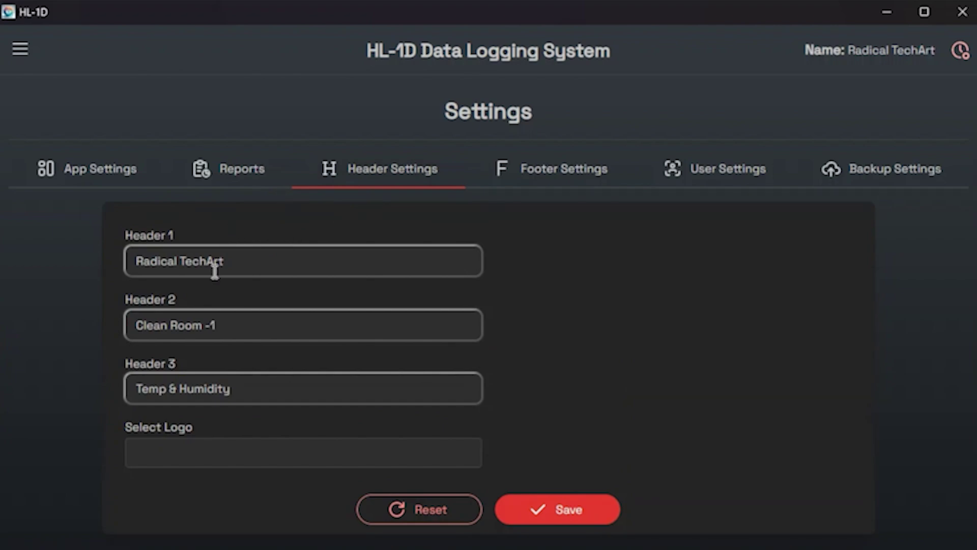
# Set Header 1 to 'xzy', Header 2 to '123' and Header 3 to 't-rh'.
pyautogui.click(250, 265)
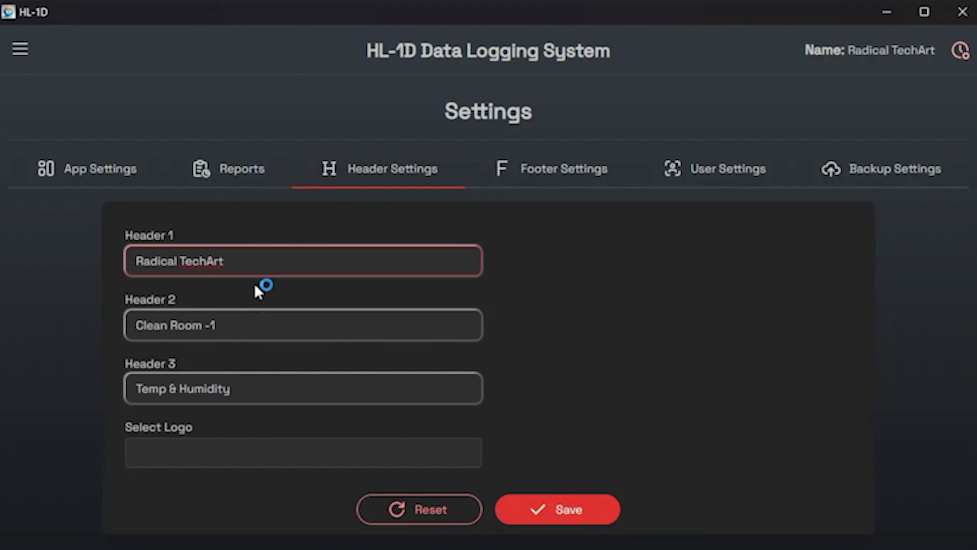
pyautogui.click(242, 324)
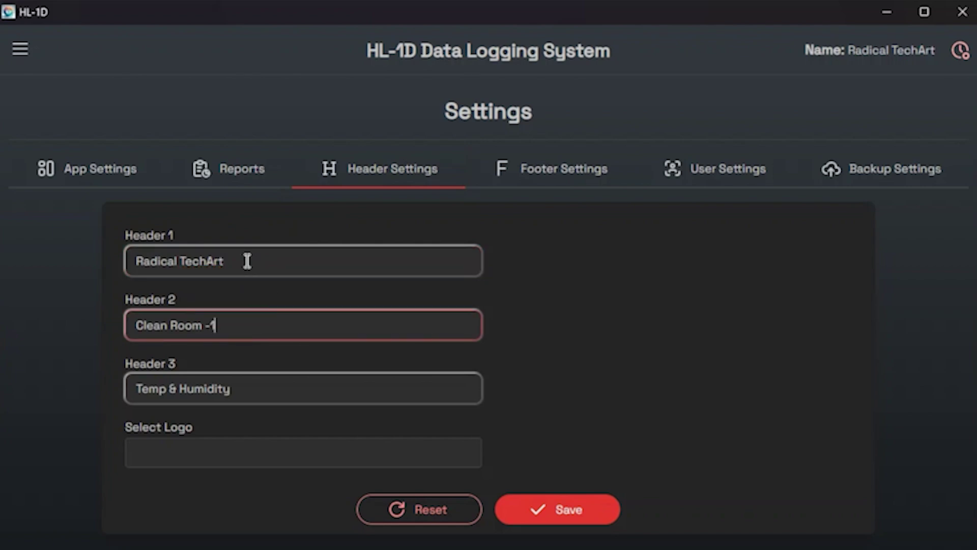
pyautogui.tripleClick(247, 262)
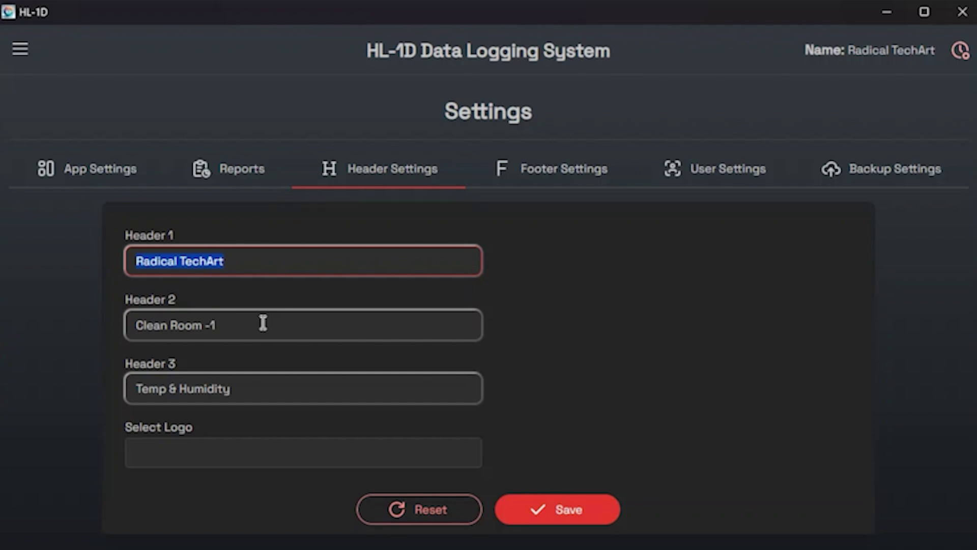
pyautogui.write('xzy')
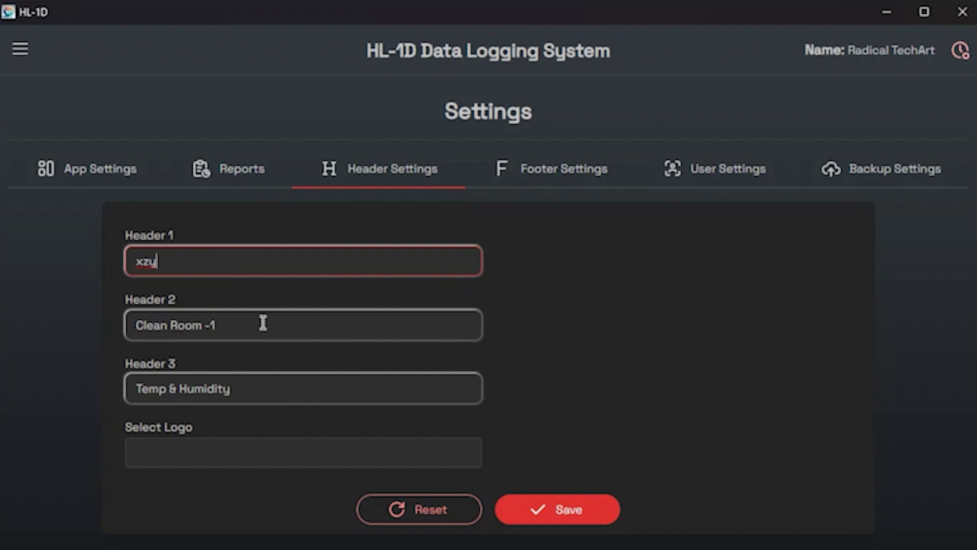
pyautogui.moveTo(263, 323); pyautogui.dragTo(88, 326)
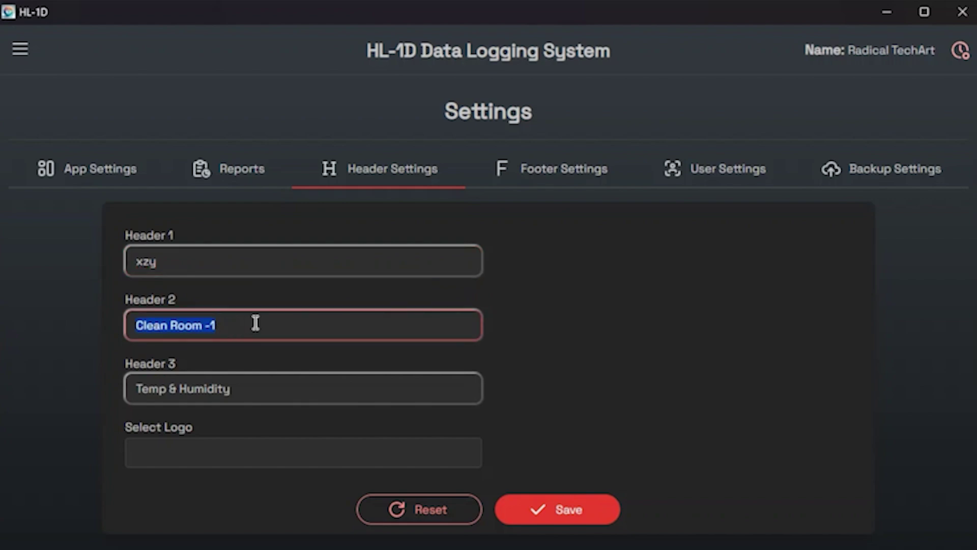
pyautogui.moveTo(255, 324); pyautogui.dragTo(12, 326)
pyautogui.write('123')
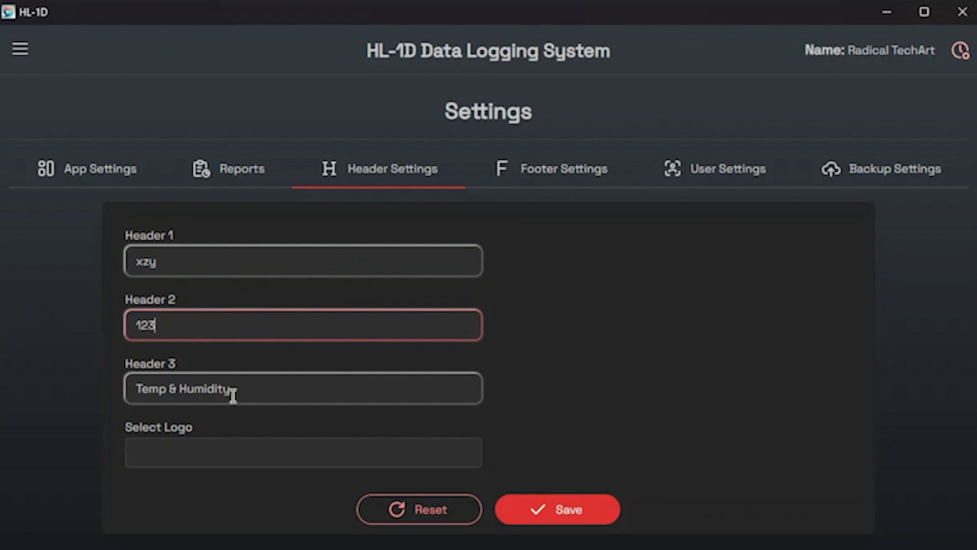
pyautogui.moveTo(234, 393); pyautogui.dragTo(31, 394)
pyautogui.write('t-')
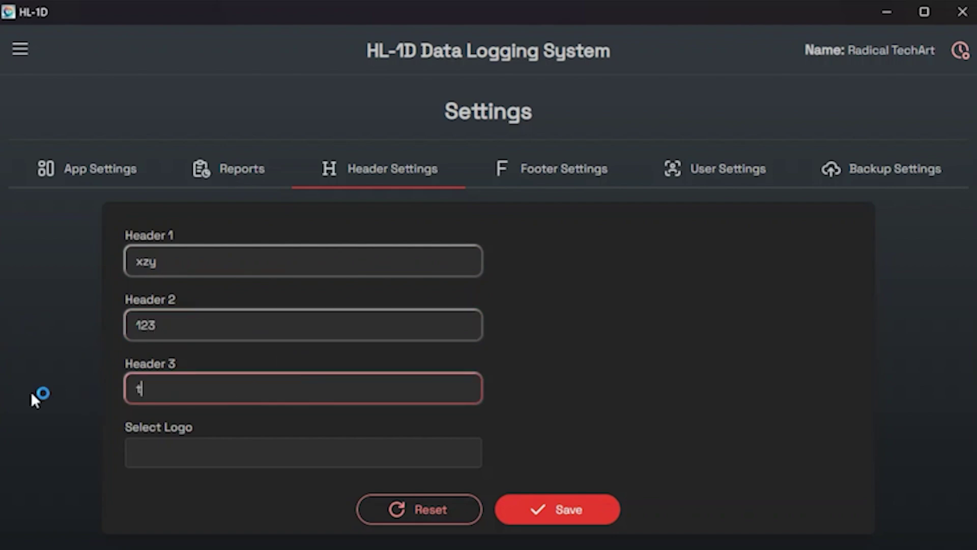
pyautogui.write('rh')
# Browse for a header logo image but cancel without adding one.
pyautogui.click(171, 460)
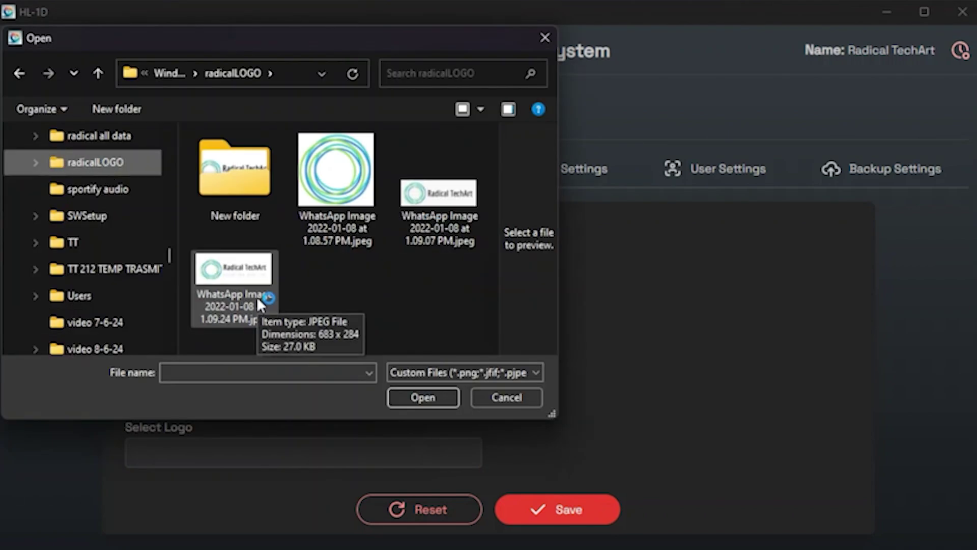
pyautogui.click(257, 296)
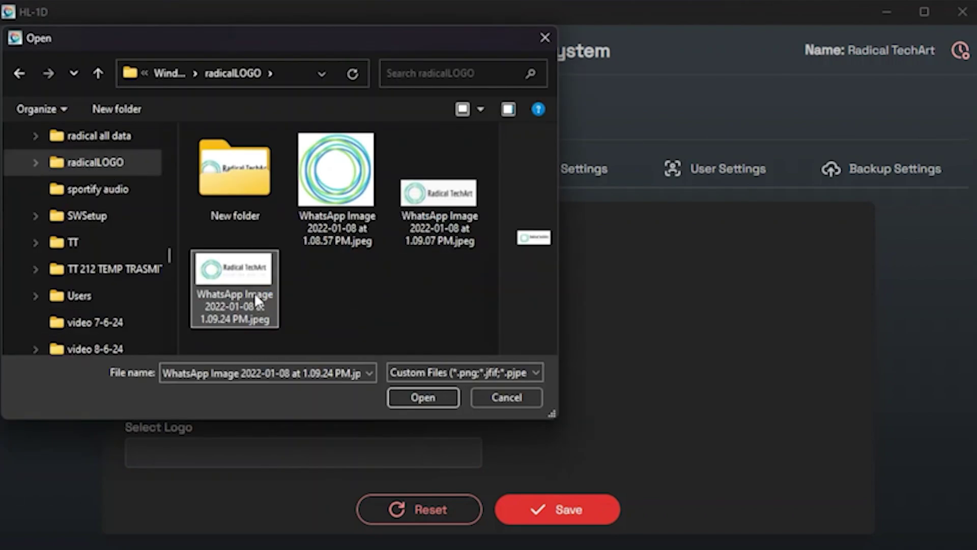
pyautogui.click(515, 396)
pyautogui.click(548, 179)
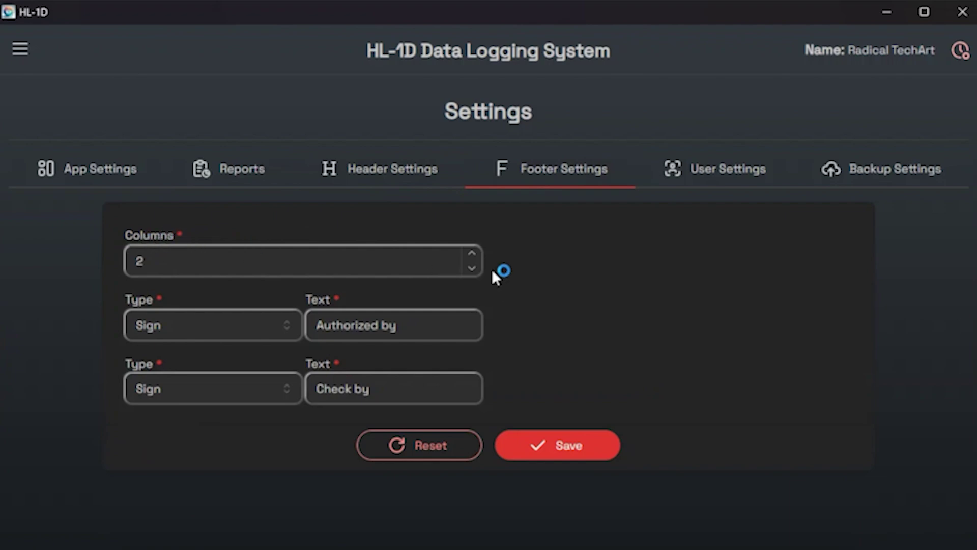
# Raise the footer to 4 columns and look through the column Type choices without changing them.
pyautogui.click(473, 253)
pyautogui.click(473, 253)
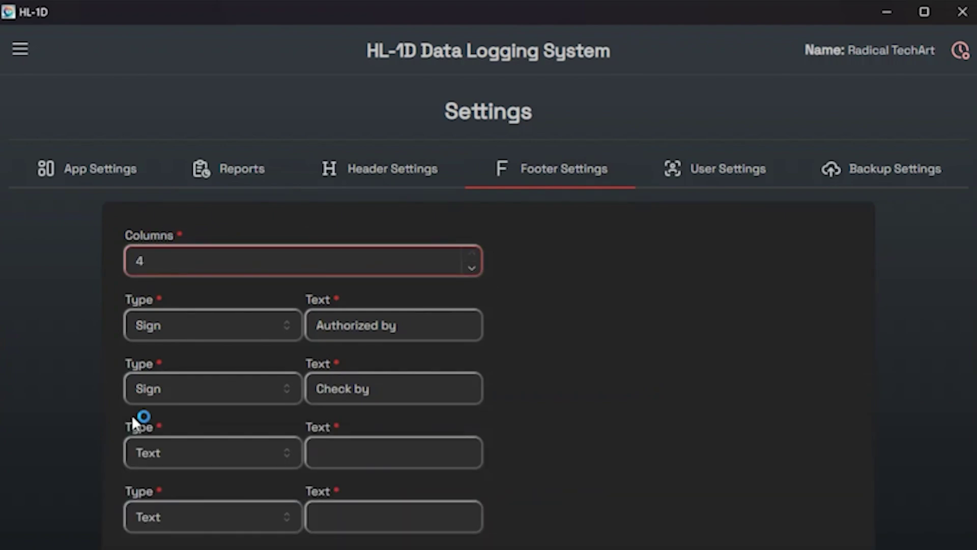
pyautogui.click(207, 524)
pyautogui.click(360, 525)
pyautogui.click(243, 531)
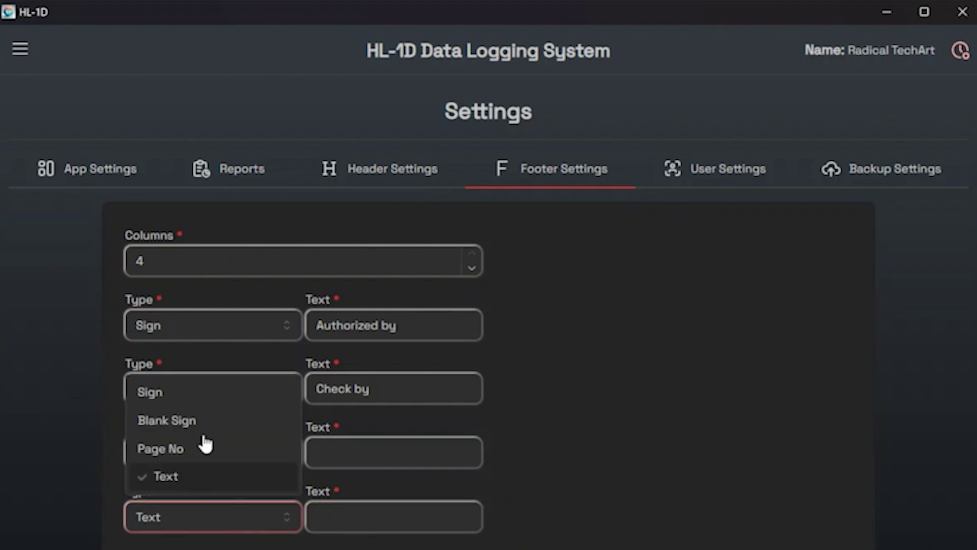
pyautogui.click(200, 482)
pyautogui.click(188, 462)
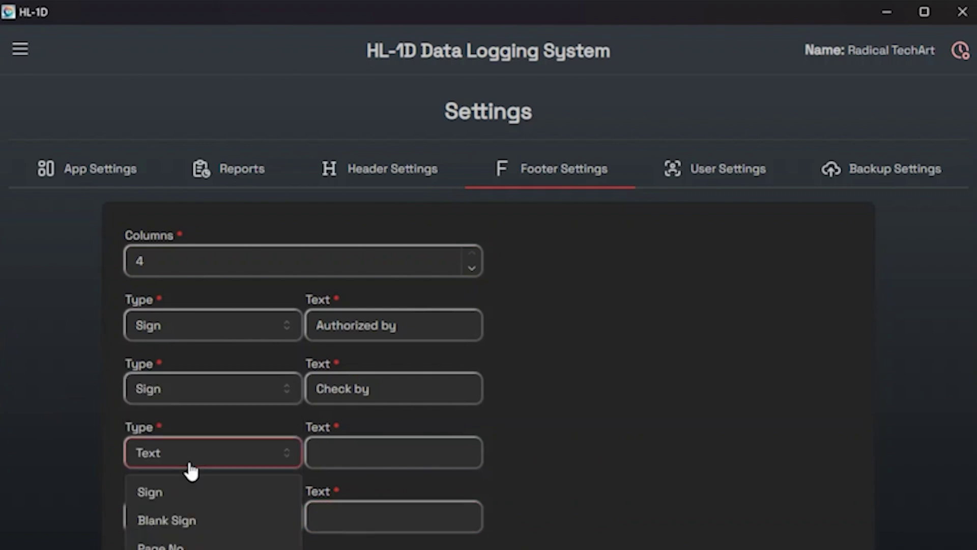
pyautogui.click(205, 387)
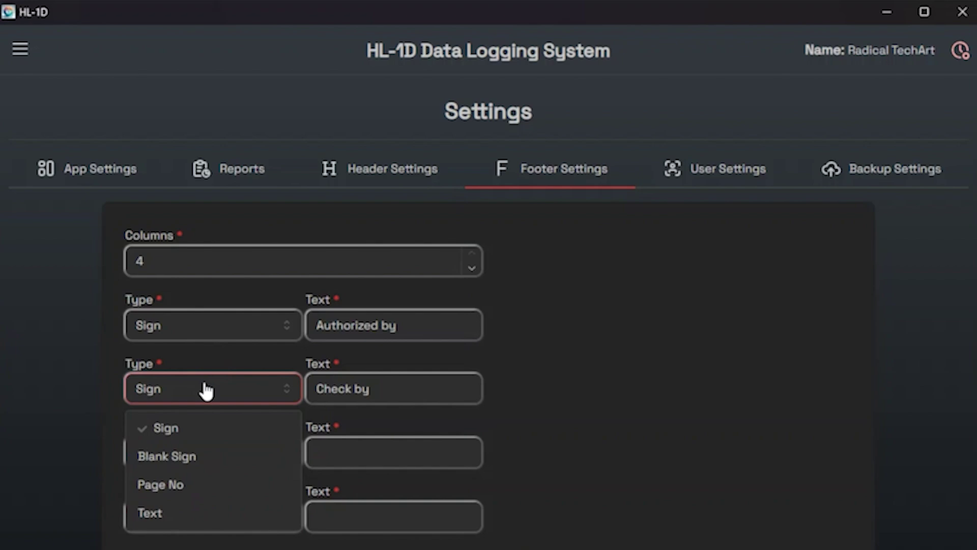
pyautogui.click(400, 450)
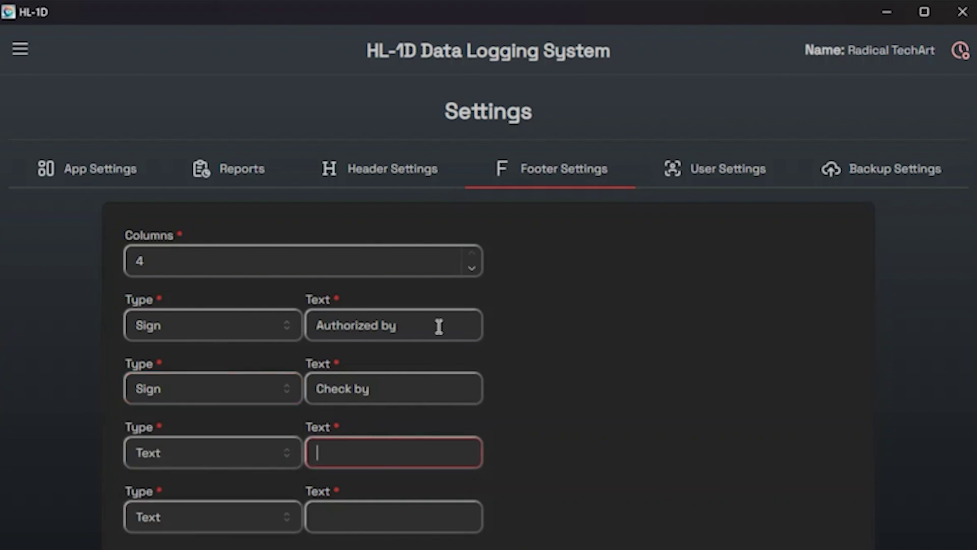
# Reduce the footer to 2 columns, Authorized by and Check by, and save it.
pyautogui.click(471, 272)
pyautogui.click(471, 272)
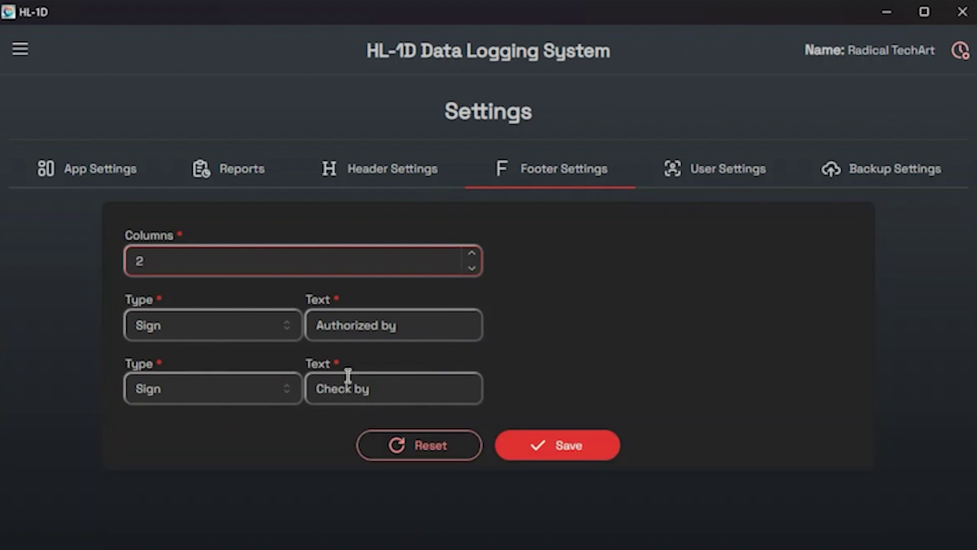
pyautogui.click(376, 328)
pyautogui.moveTo(312, 325); pyautogui.dragTo(534, 325)
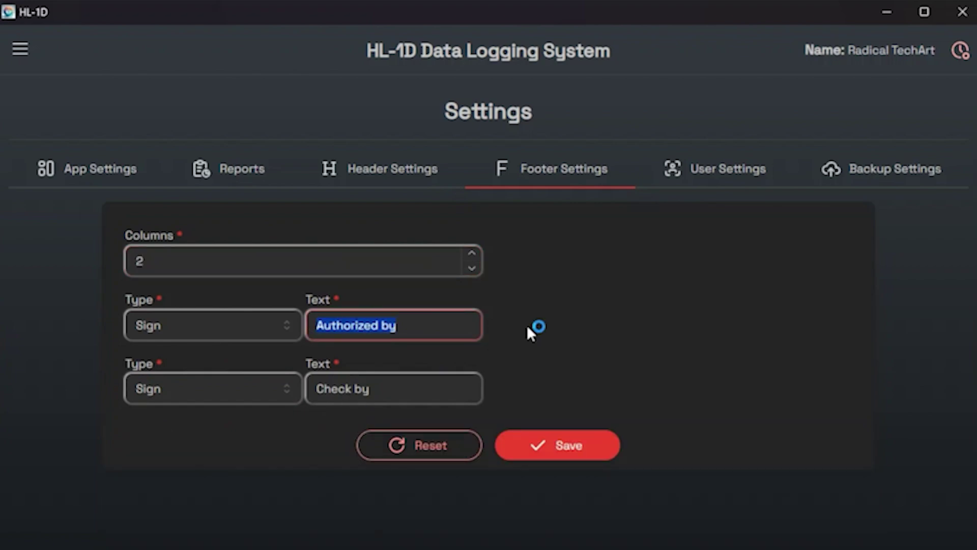
pyautogui.click(323, 396)
pyautogui.moveTo(323, 396); pyautogui.dragTo(481, 417)
pyautogui.click(541, 457)
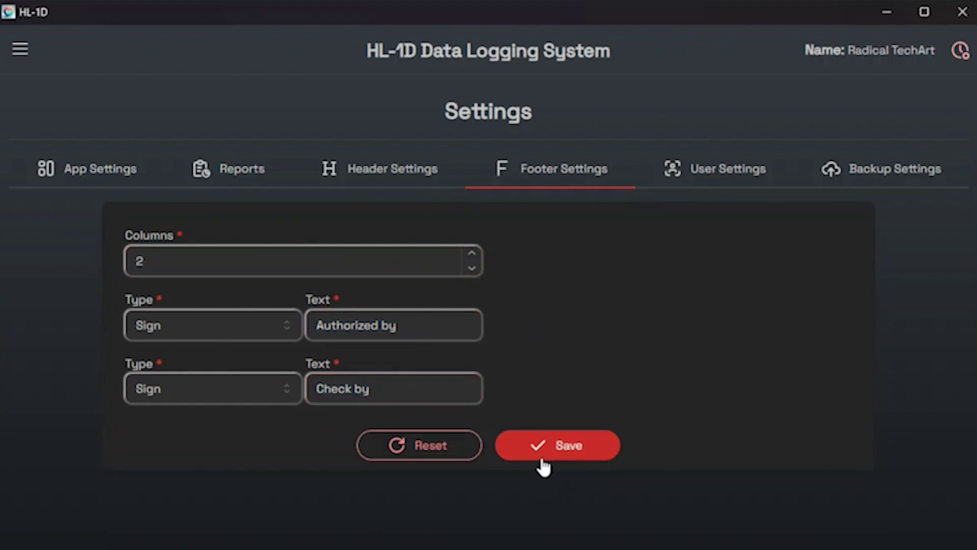
pyautogui.click(18, 51)
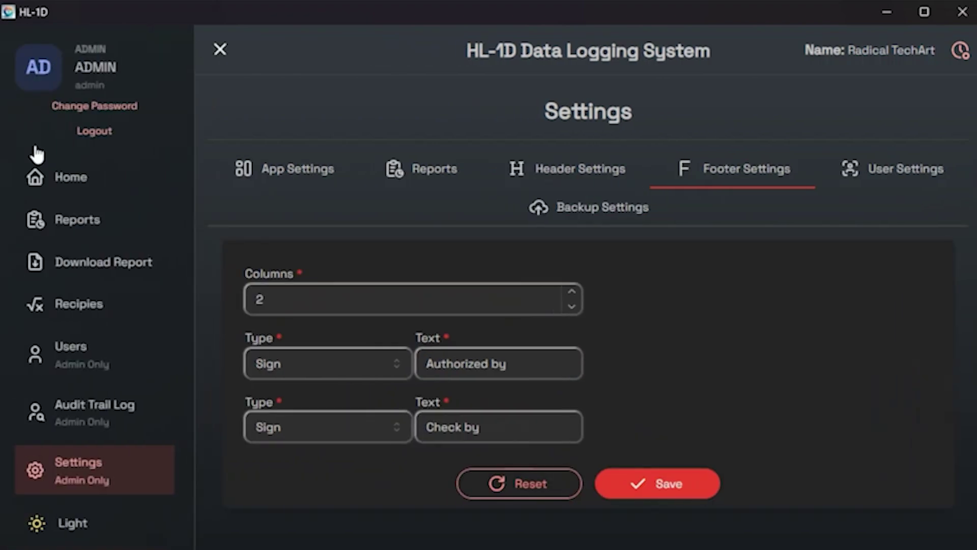
pyautogui.click(77, 274)
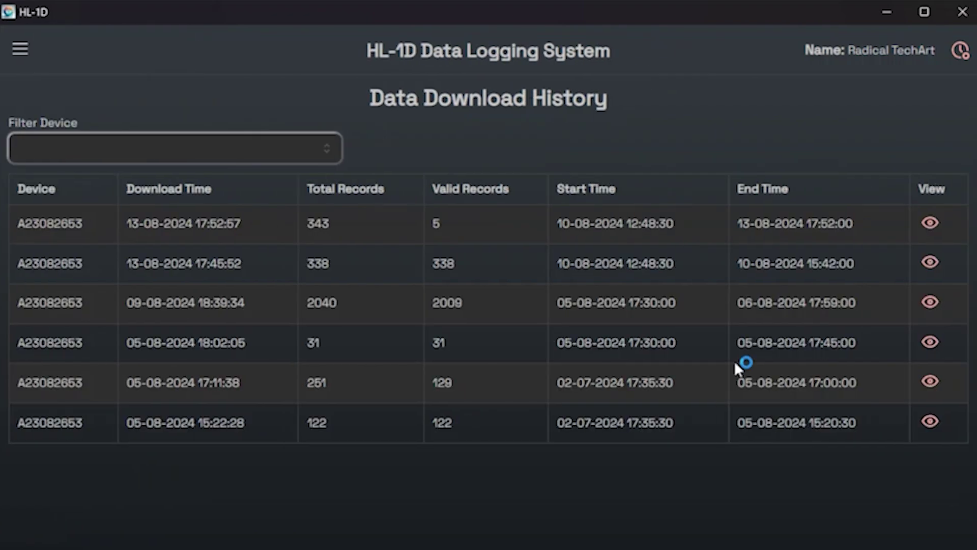
pyautogui.click(930, 421)
pyautogui.scroll(-15, 525, 355)
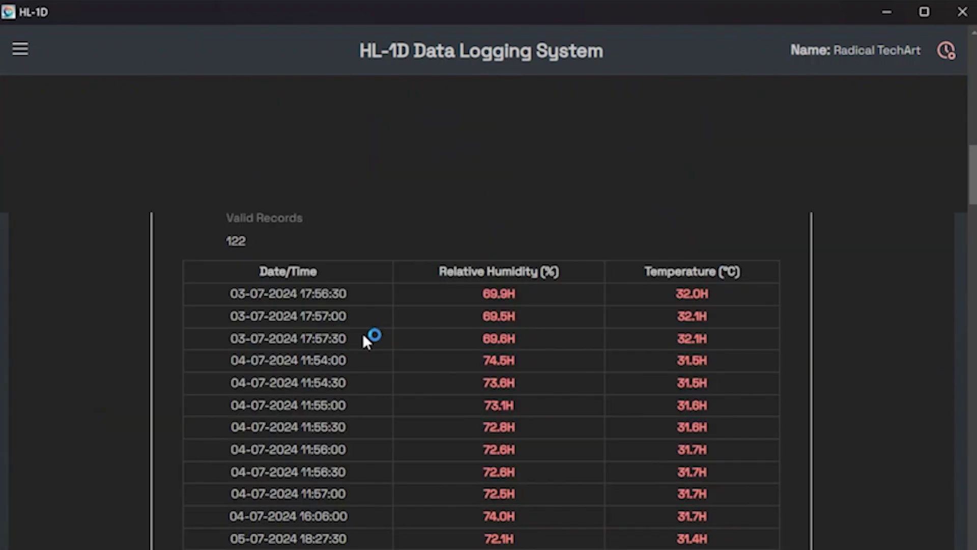
pyautogui.scroll(8, 376, 341)
pyautogui.scroll(-6, 397, 346)
pyautogui.scroll(3, 395, 349)
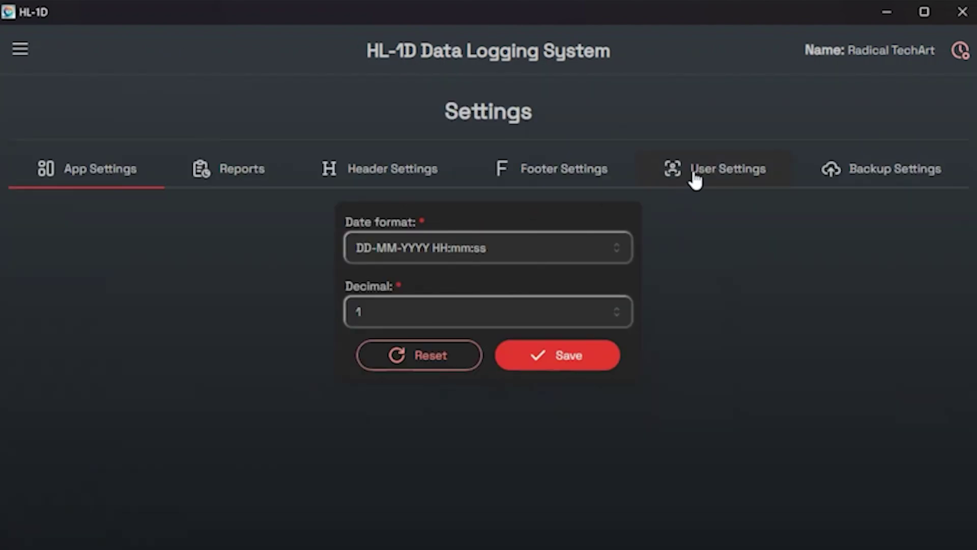
# Turn off Auto Logout in the user login and password settings.
pyautogui.click(696, 179)
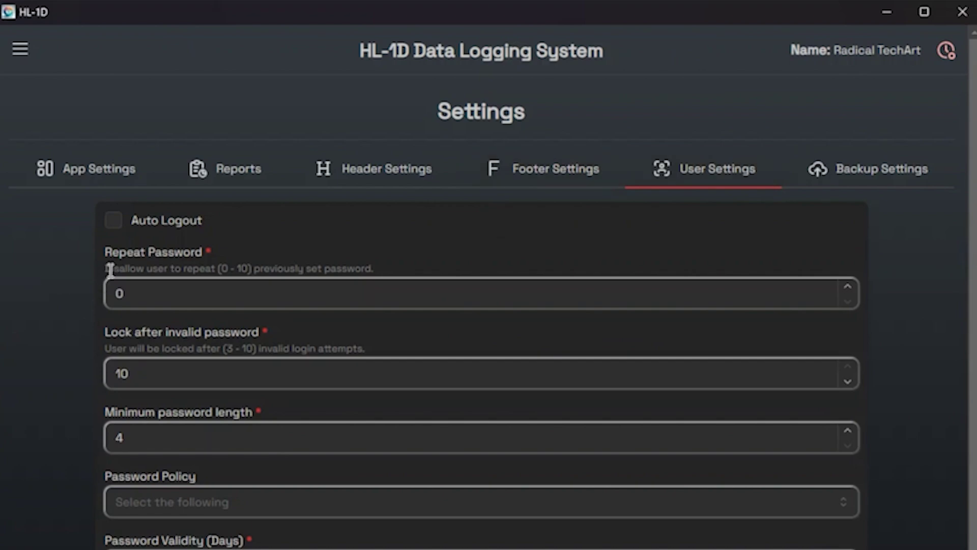
pyautogui.click(119, 226)
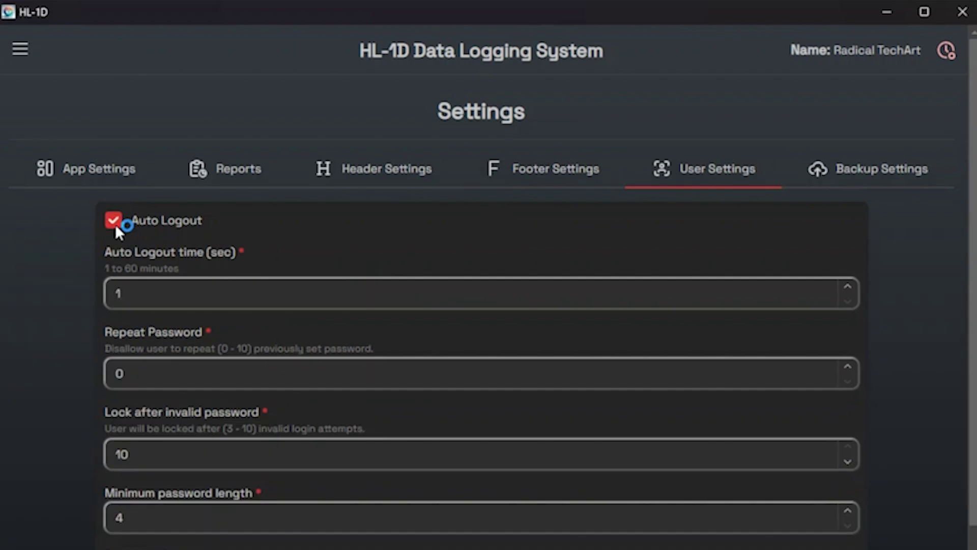
pyautogui.click(114, 222)
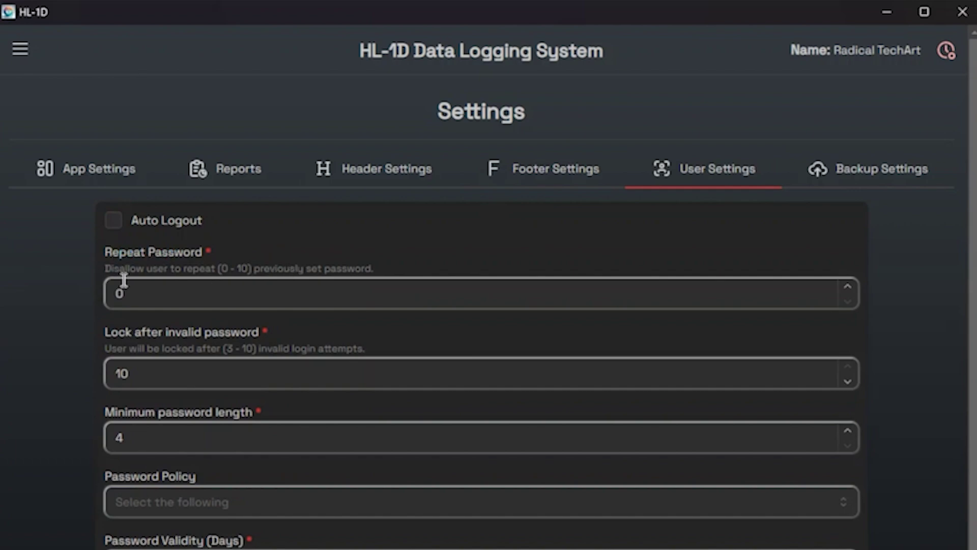
# Check the Repeat Password allowed range and step its count up and back down.
pyautogui.moveTo(109, 270); pyautogui.dragTo(381, 281)
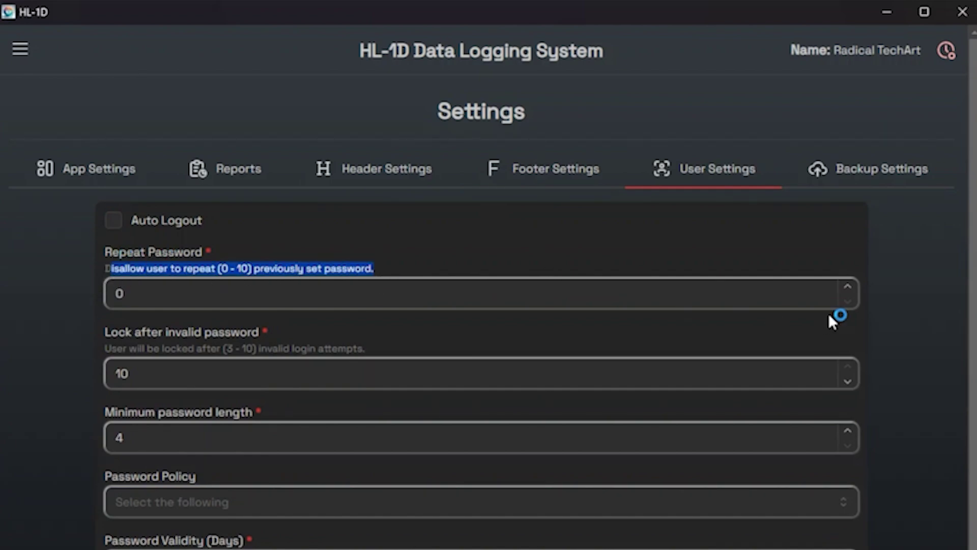
pyautogui.click(848, 288)
pyautogui.click(849, 288)
pyautogui.click(849, 288)
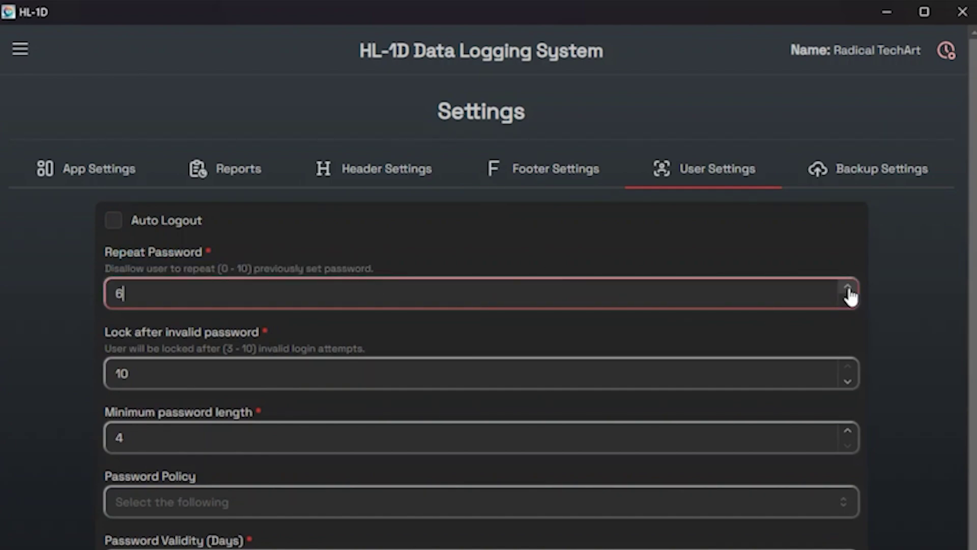
pyautogui.click(848, 288)
pyautogui.click(848, 288)
pyautogui.click(849, 289)
pyautogui.click(848, 289)
pyautogui.click(849, 302)
pyautogui.click(849, 302)
pyautogui.click(849, 302)
pyautogui.click(849, 302)
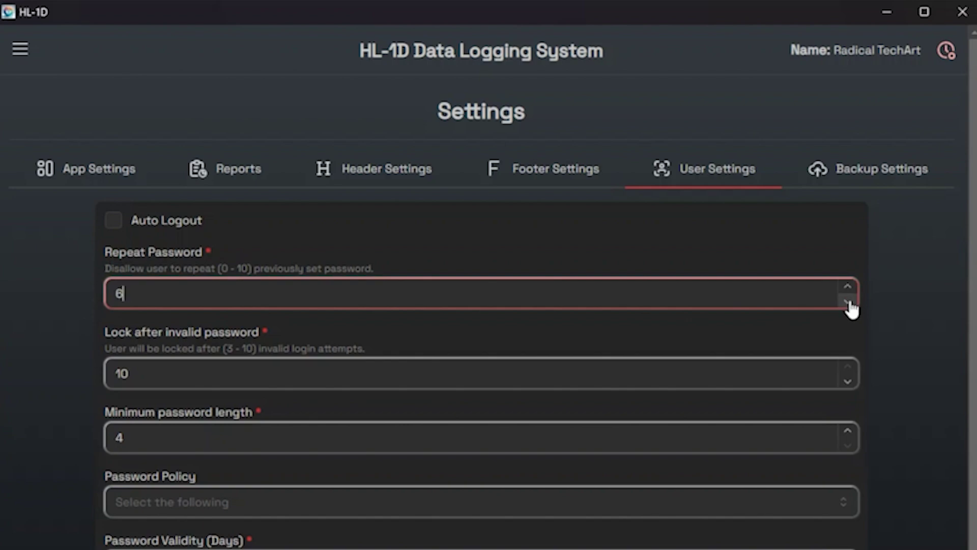
pyautogui.click(849, 302)
pyautogui.click(849, 302)
pyautogui.click(849, 302)
pyautogui.scroll(-1, 526, 304)
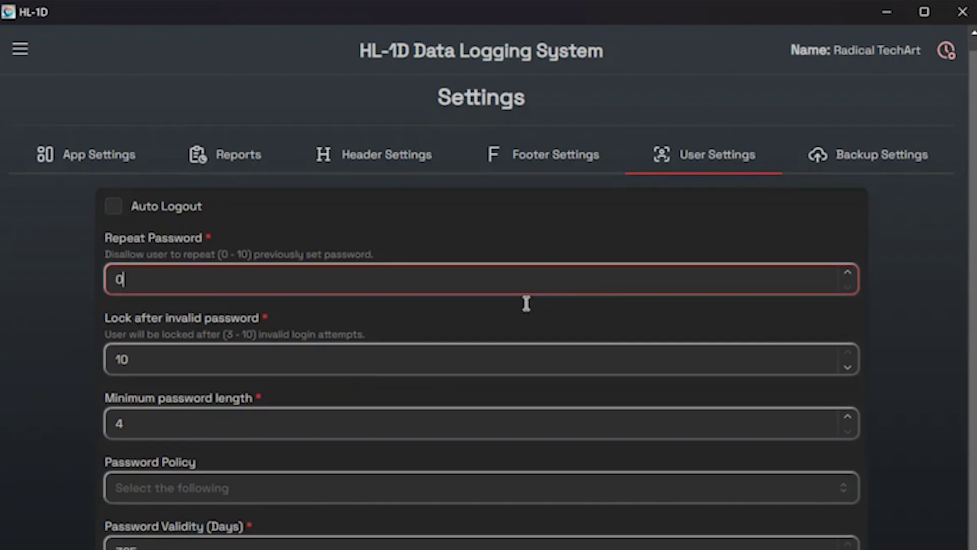
# Lower the lock-after-invalid-password limit to its minimum 3, then restore it to 10.
pyautogui.moveTo(106, 298); pyautogui.dragTo(262, 297)
pyautogui.moveTo(105, 317); pyautogui.dragTo(406, 322)
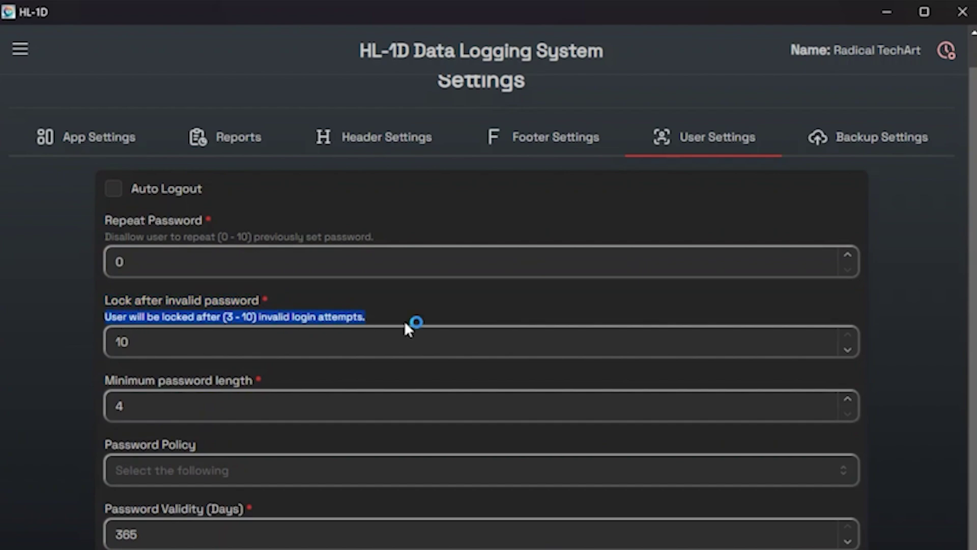
pyautogui.click(851, 350)
pyautogui.click(852, 351)
pyautogui.click(853, 350)
pyautogui.click(853, 350)
pyautogui.click(853, 350)
pyautogui.click(853, 350)
pyautogui.click(853, 350)
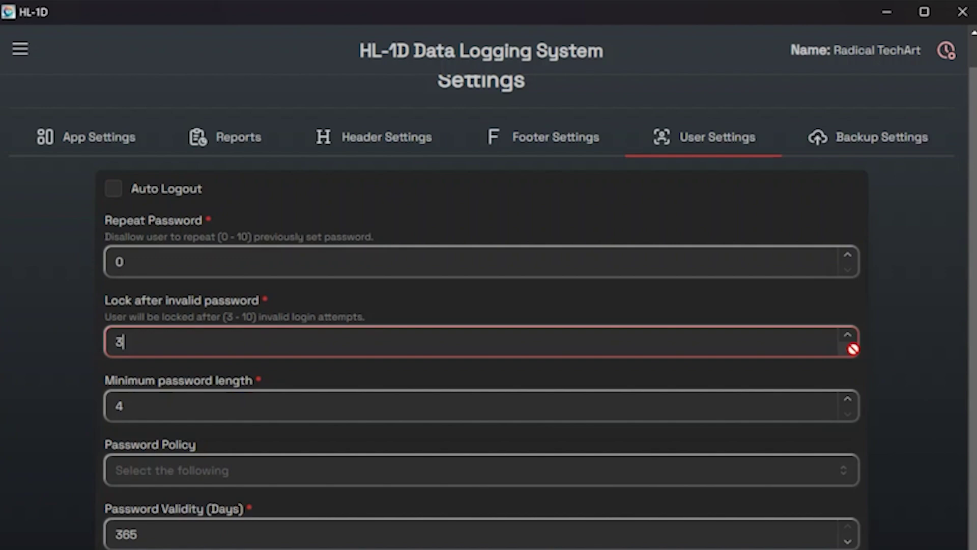
pyautogui.click(848, 334)
pyautogui.click(848, 334)
pyautogui.click(848, 335)
pyautogui.click(848, 334)
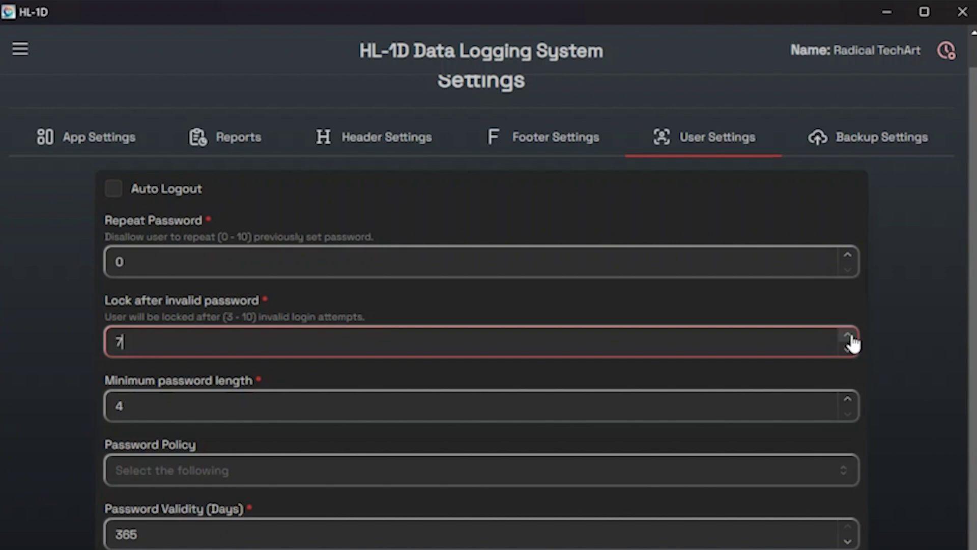
pyautogui.click(849, 335)
pyautogui.click(848, 334)
pyautogui.click(848, 335)
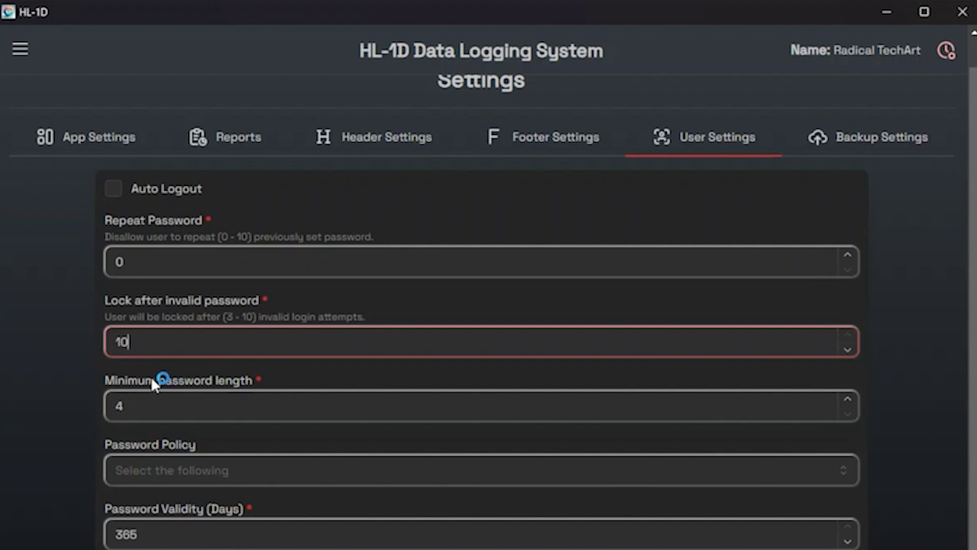
# Raise the minimum password length to 8, then set it back to 4.
pyautogui.moveTo(104, 377); pyautogui.dragTo(260, 378)
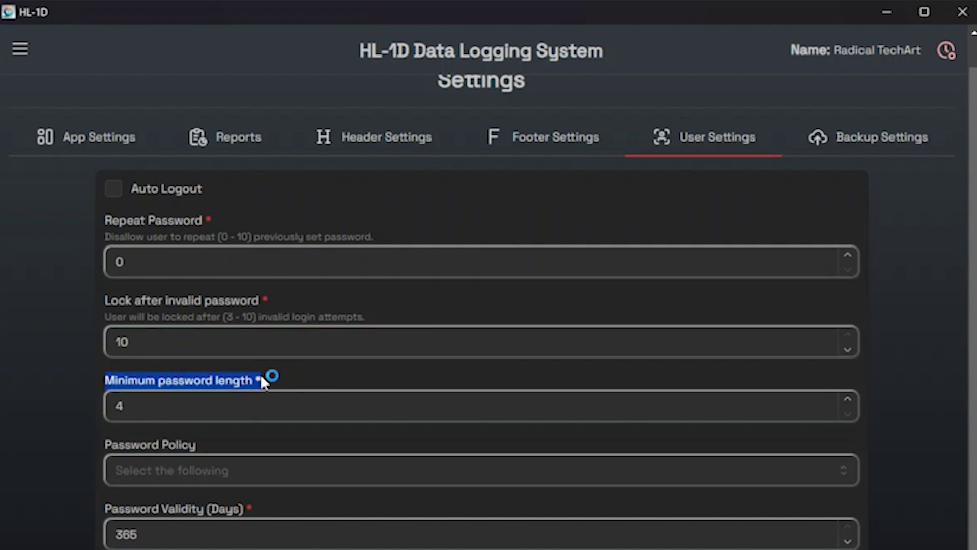
pyautogui.click(854, 402)
pyautogui.click(854, 402)
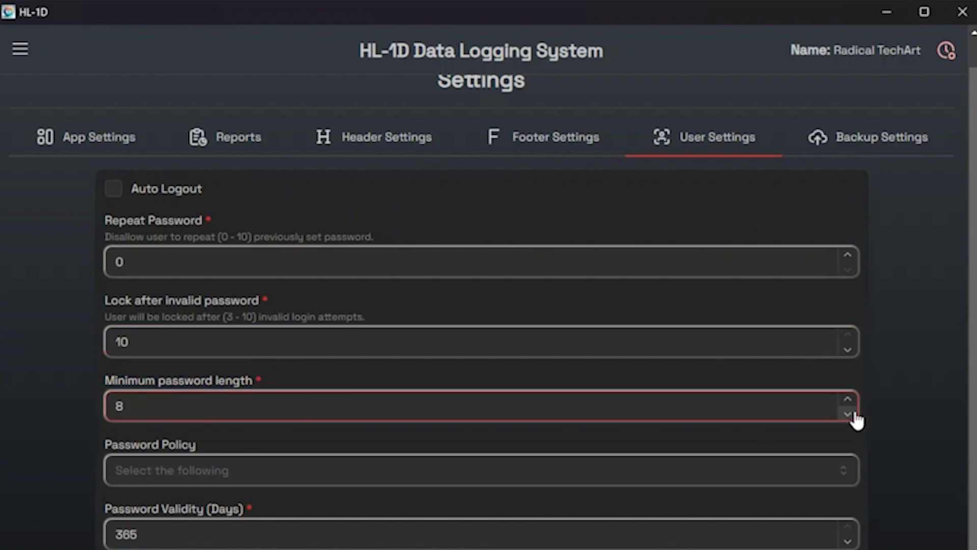
pyautogui.click(848, 414)
pyautogui.click(848, 414)
pyautogui.click(848, 414)
pyautogui.click(848, 413)
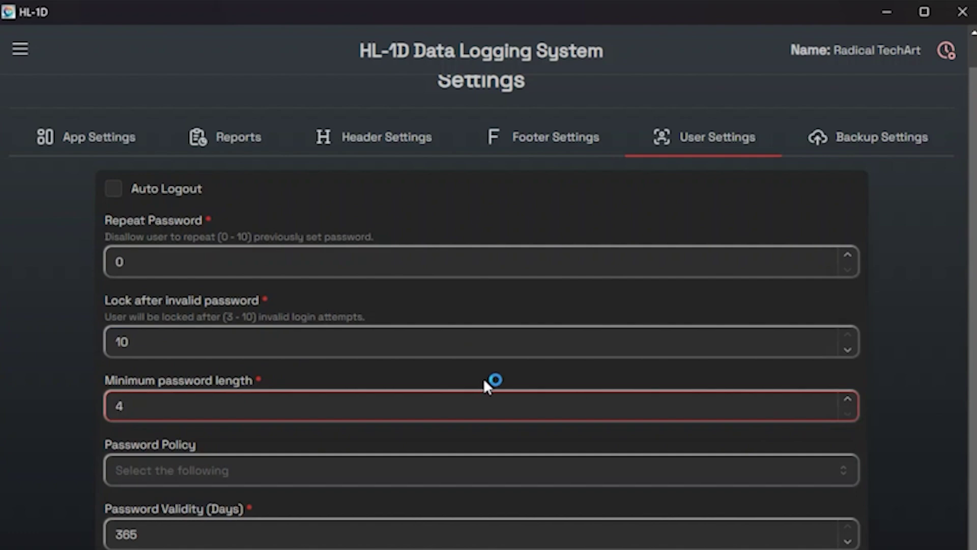
pyautogui.click(240, 471)
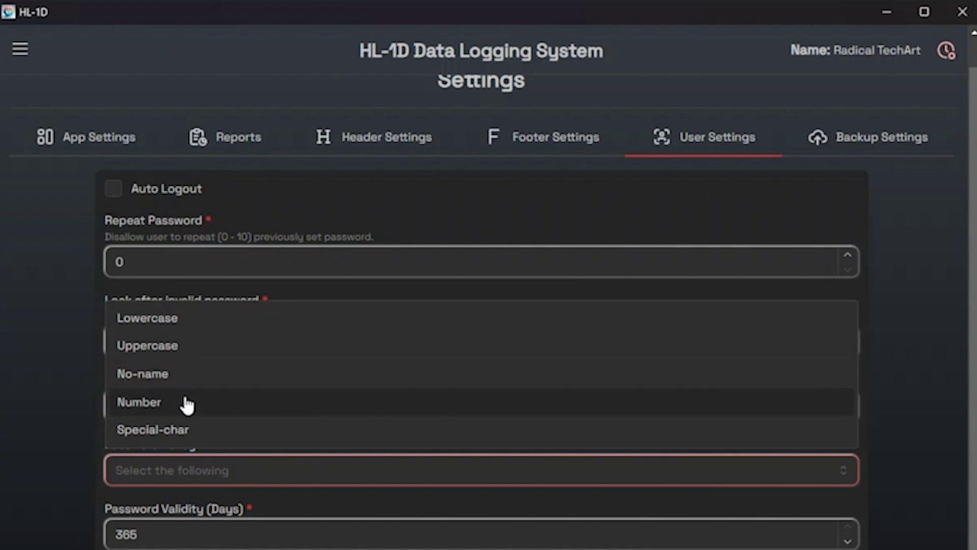
pyautogui.click(224, 461)
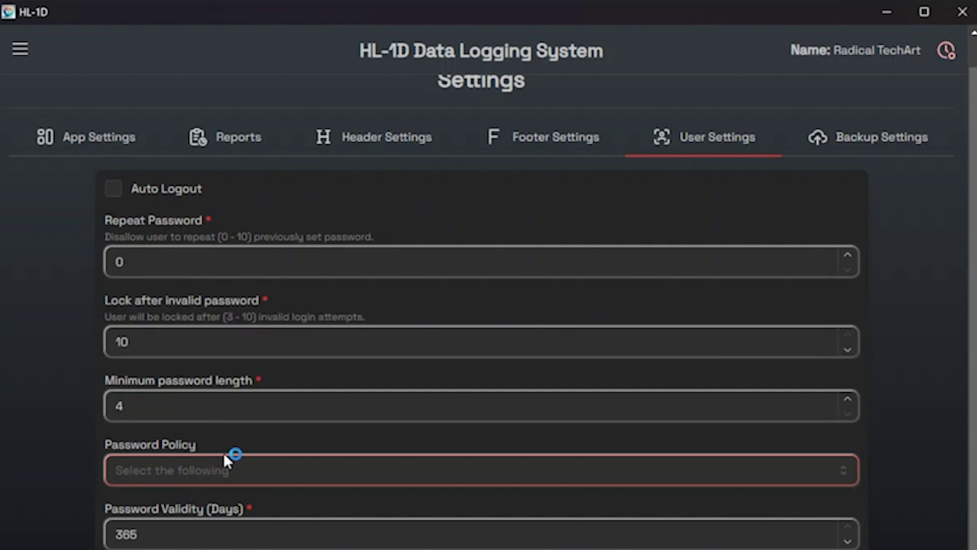
pyautogui.click(169, 522)
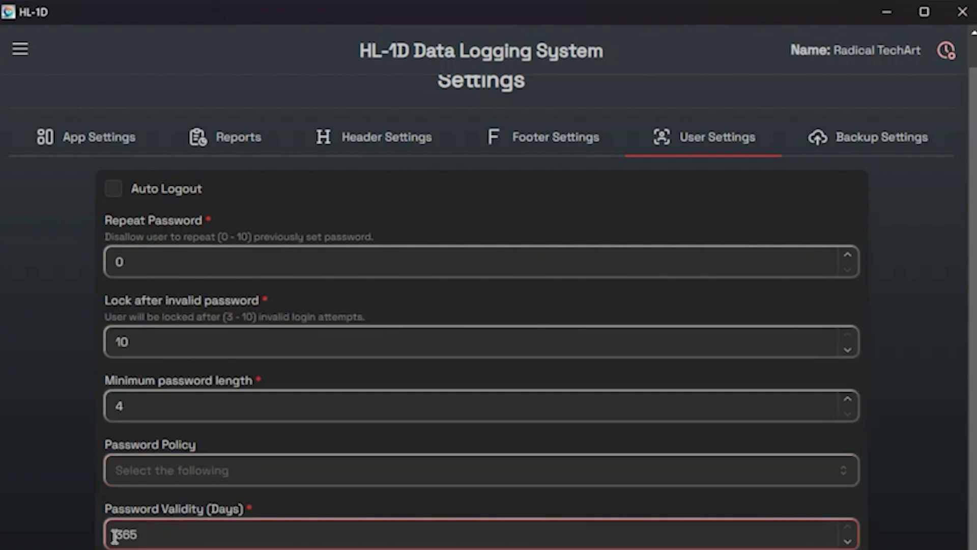
pyautogui.click(847, 541)
pyautogui.click(847, 542)
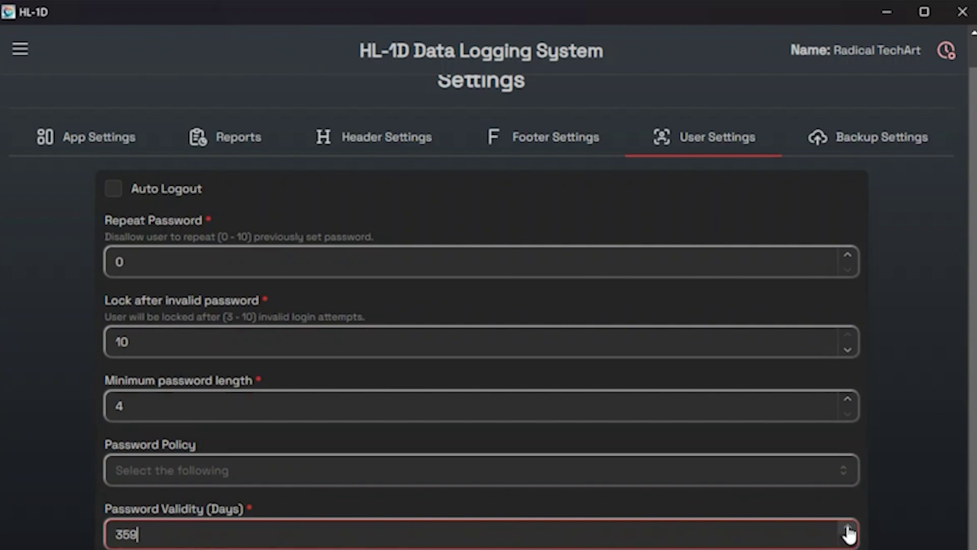
pyautogui.click(848, 530)
pyautogui.click(848, 529)
pyautogui.click(848, 528)
pyautogui.click(848, 527)
pyautogui.doubleClick(121, 534)
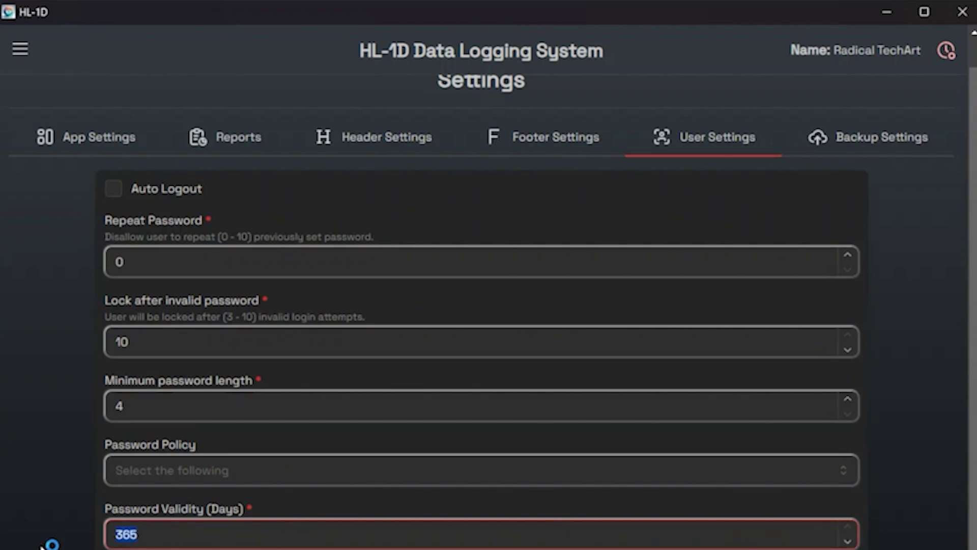
pyautogui.write('10')
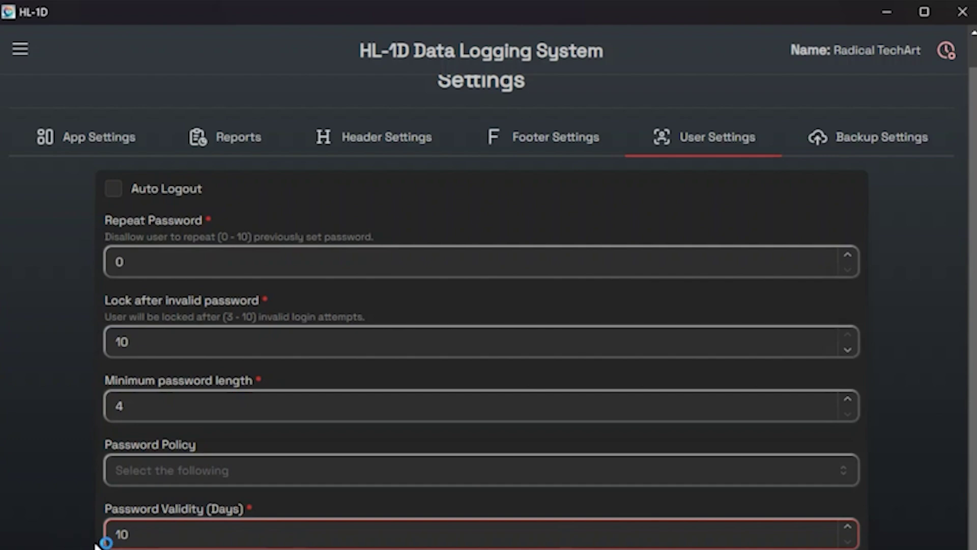
pyautogui.doubleClick(131, 540)
pyautogui.click(71, 547)
pyautogui.write('365')
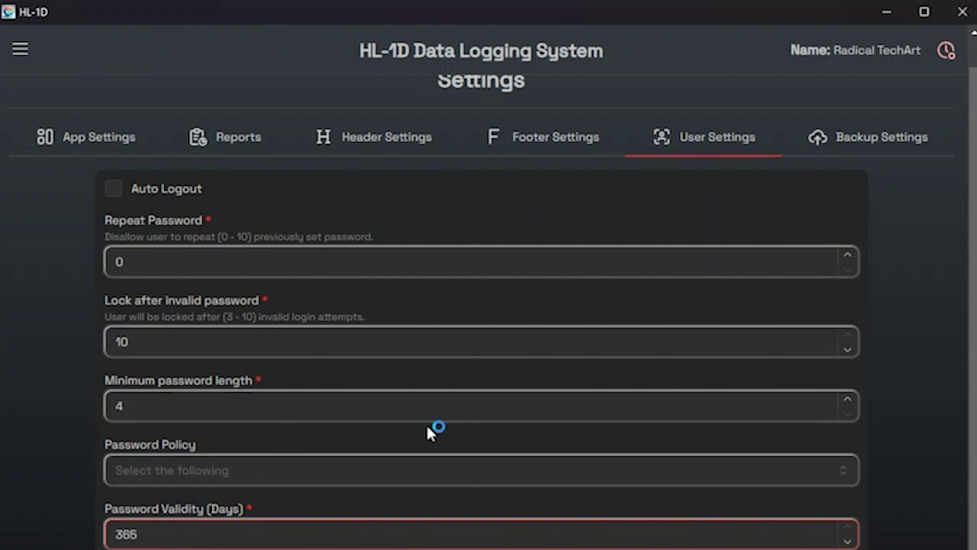
pyautogui.click(477, 546)
pyautogui.press('Tab')
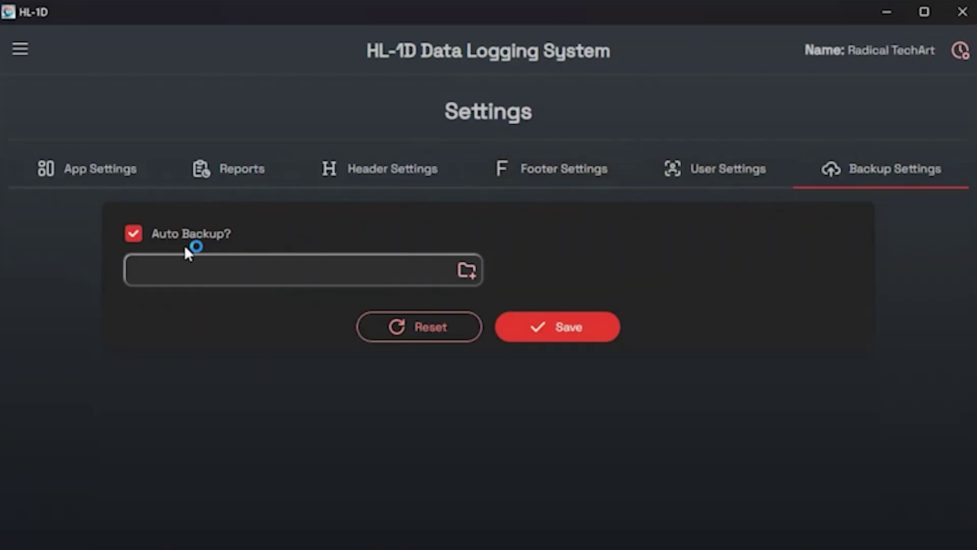
# Keep Auto Backup on with C:\HL-1D as the backup folder, then relaunch HL-1D.
pyautogui.click(136, 239)
pyautogui.click(136, 238)
pyautogui.click(465, 273)
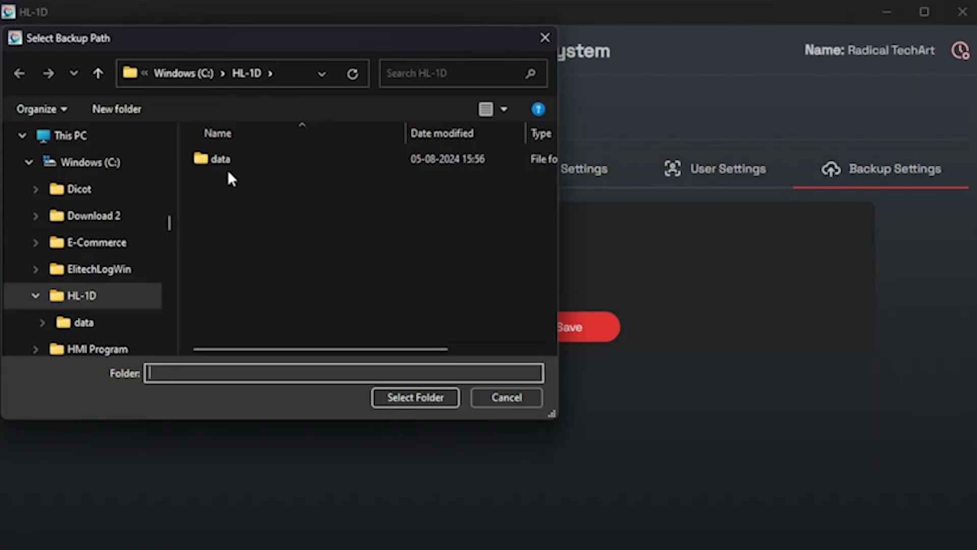
pyautogui.click(409, 400)
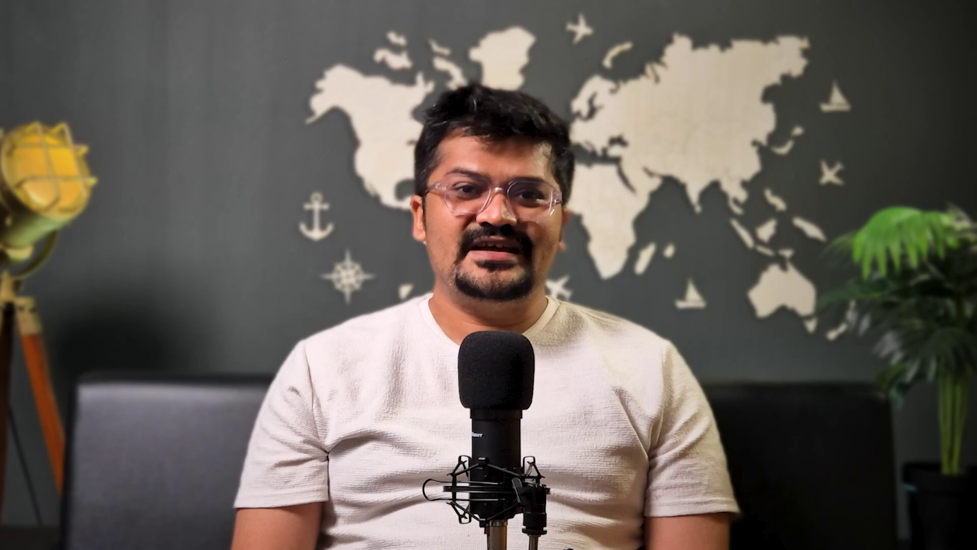
pyautogui.click(584, 533)
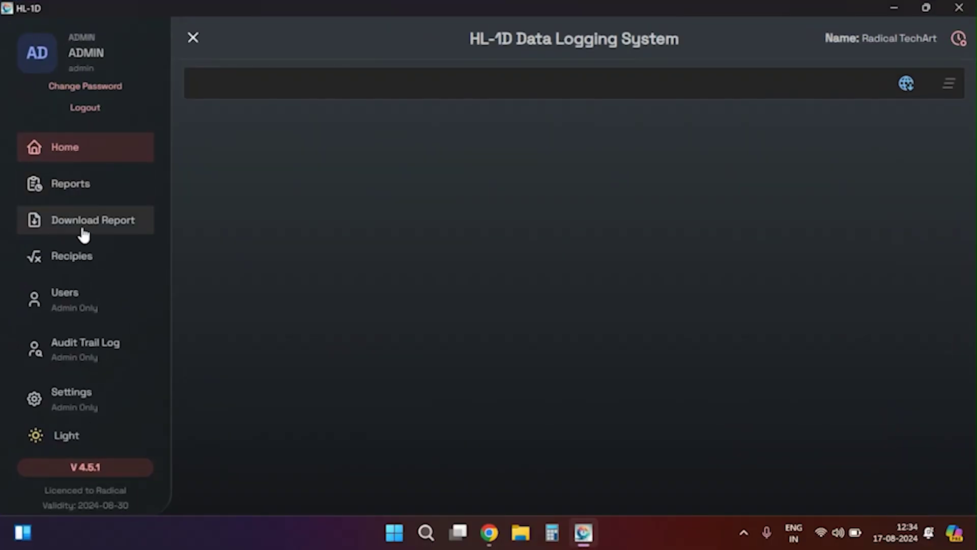
# Go from Settings back to Home, where the Rotronic HL-1D logger now appears.
pyautogui.click(85, 395)
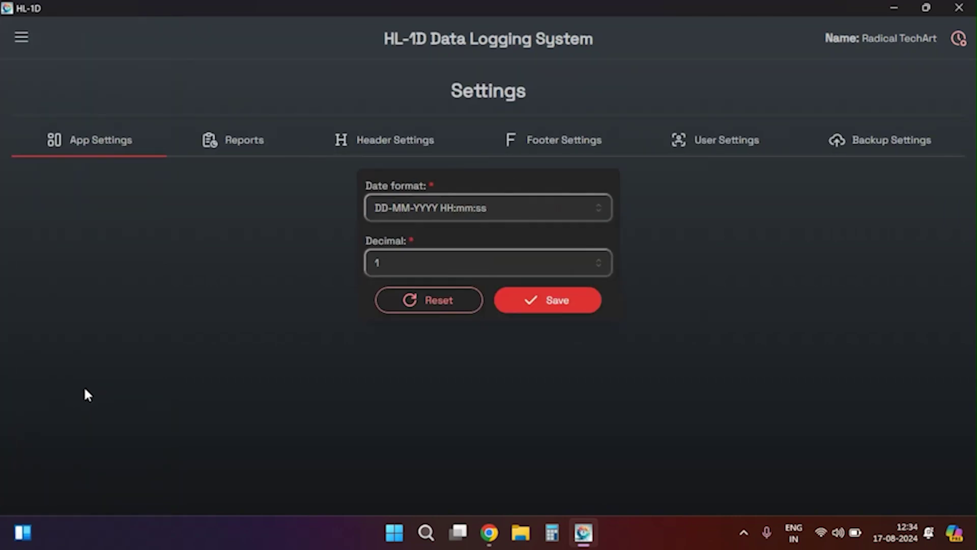
pyautogui.click(25, 39)
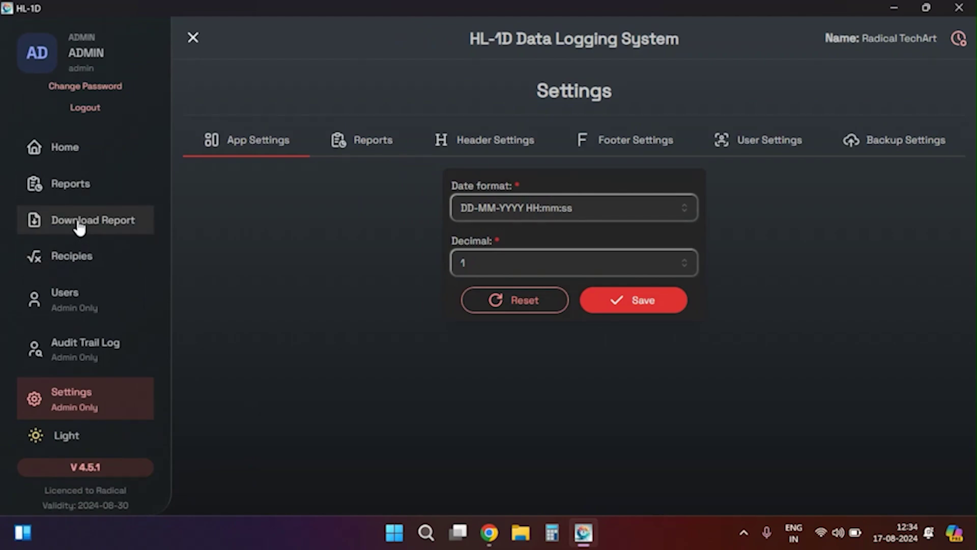
pyautogui.click(76, 164)
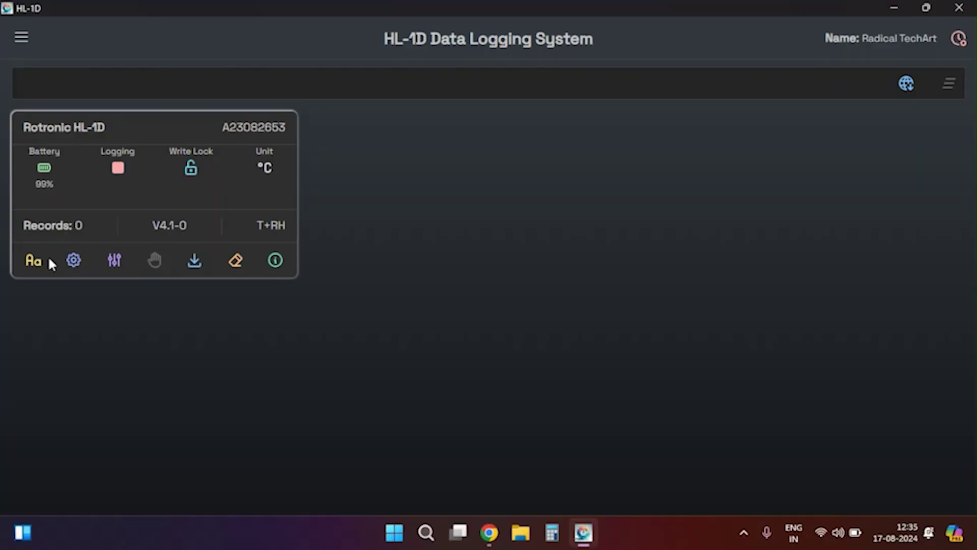
# Save the logger name unchanged as Rotronic HL-1D and open its Device Configuration.
pyautogui.click(42, 259)
pyautogui.moveTo(372, 288); pyautogui.dragTo(482, 294)
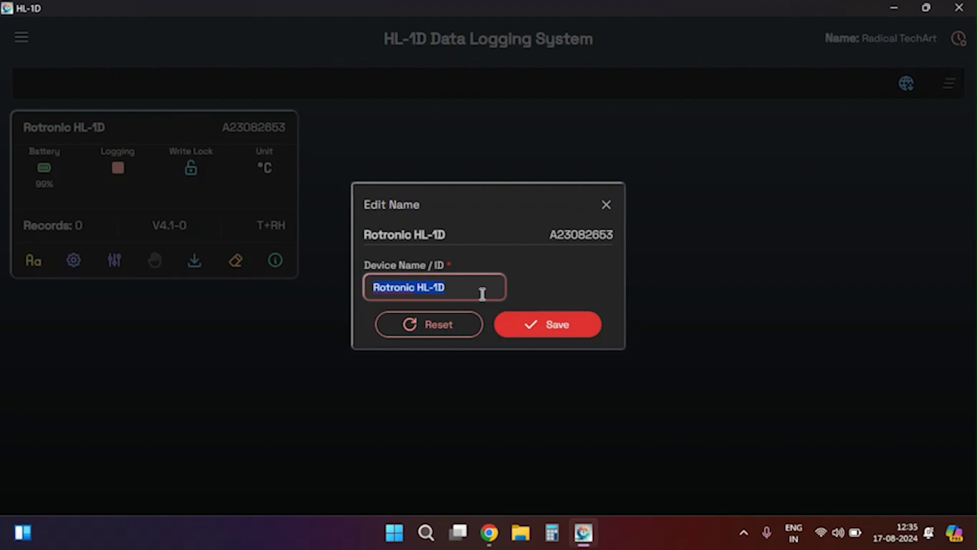
pyautogui.hotkey('ctrl', 'x')
pyautogui.hotkey('ctrl', 'v')
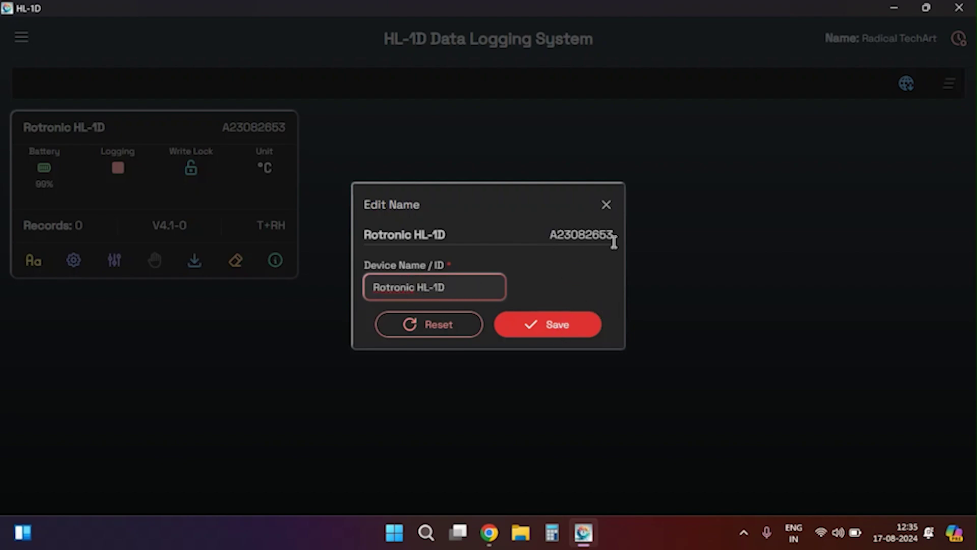
pyautogui.click(543, 325)
pyautogui.click(75, 261)
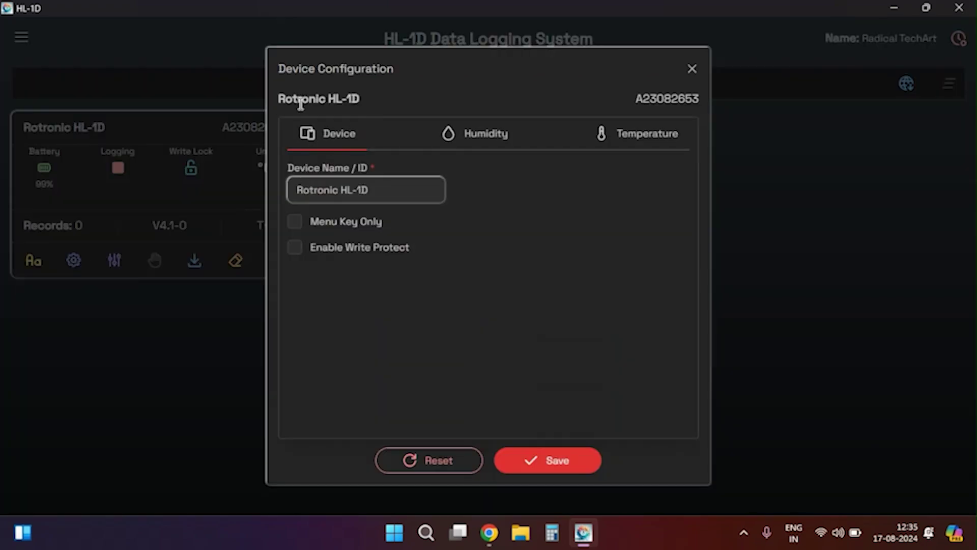
# Look through the humidity and temperature alarm settings, returning to the general device settings.
pyautogui.click(387, 189)
pyautogui.click(465, 142)
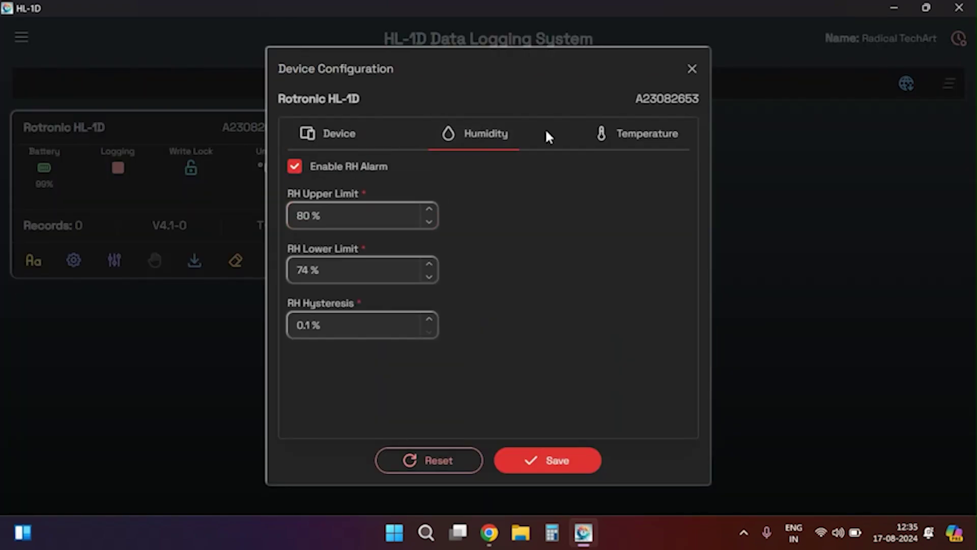
pyautogui.click(632, 147)
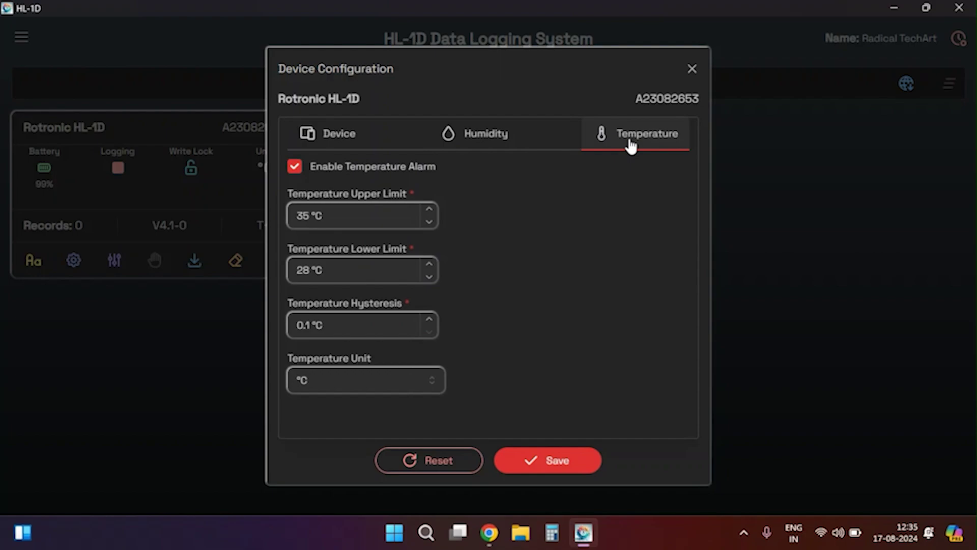
pyautogui.click(344, 147)
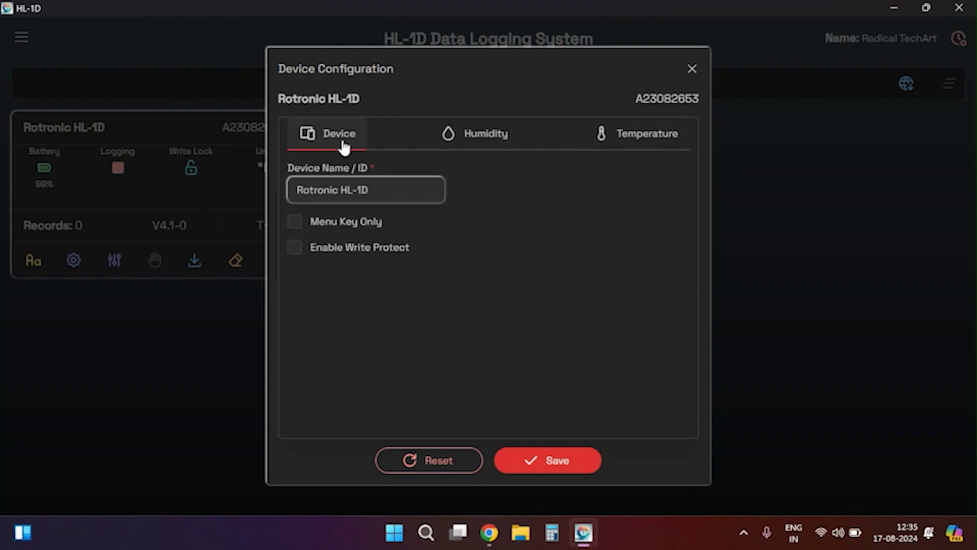
# Enable Menu Key Only and write protection with a confirmed password, then save the configuration.
pyautogui.click(297, 223)
pyautogui.click(294, 249)
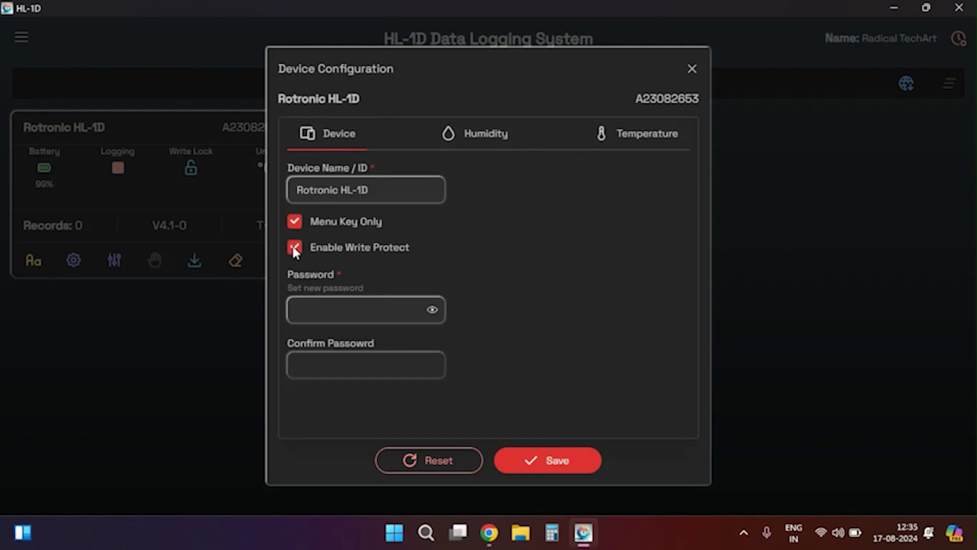
pyautogui.click(325, 320)
pyautogui.write('12')
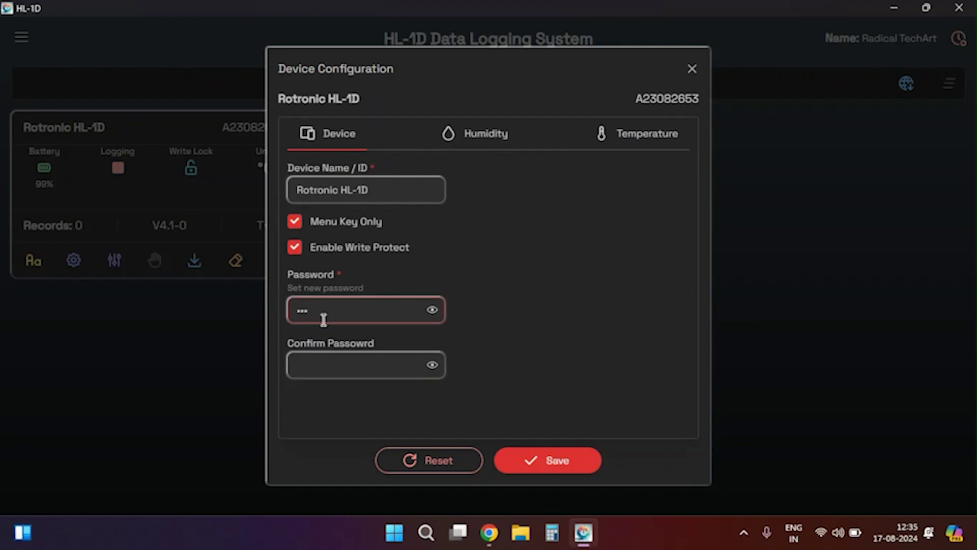
pyautogui.click(322, 370)
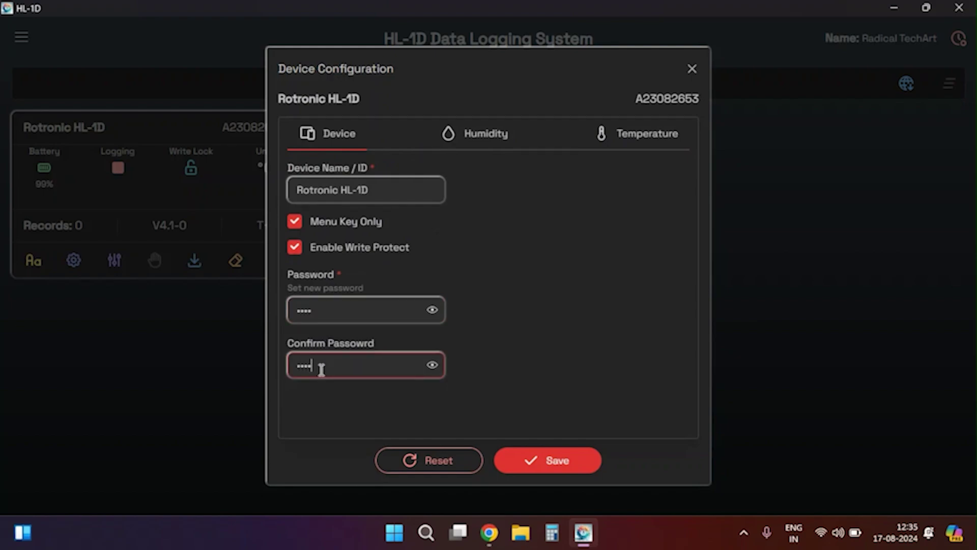
pyautogui.click(433, 364)
pyautogui.click(548, 462)
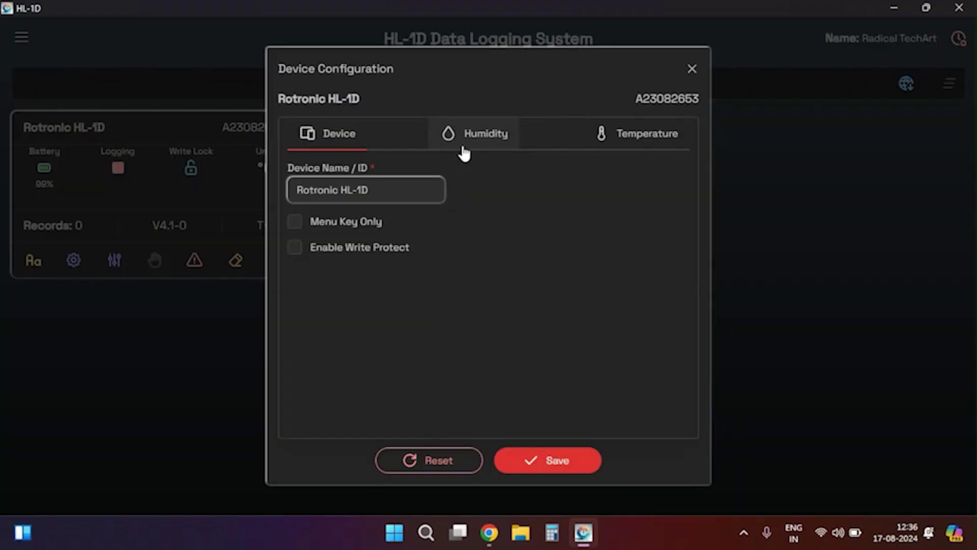
pyautogui.click(459, 153)
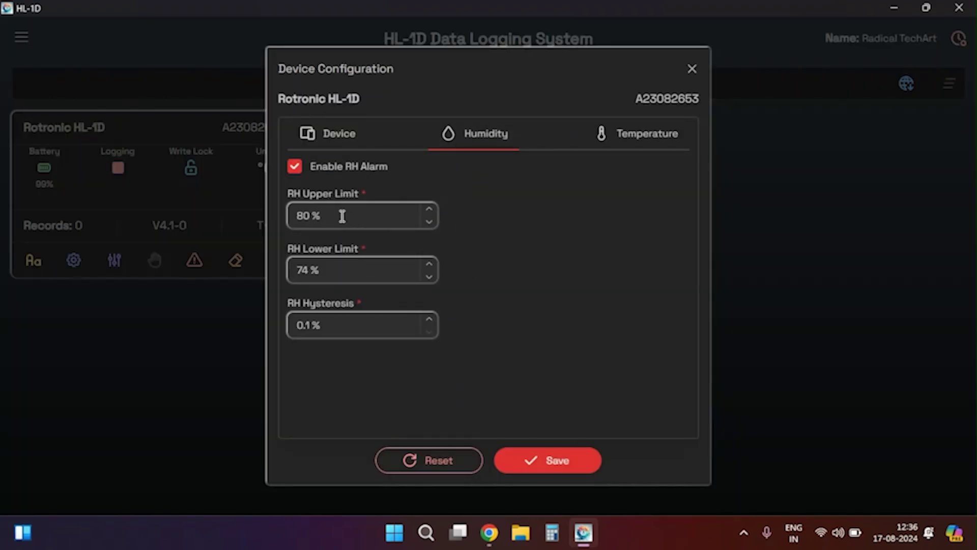
pyautogui.click(325, 215)
pyautogui.click(430, 209)
pyautogui.click(429, 209)
pyautogui.click(429, 208)
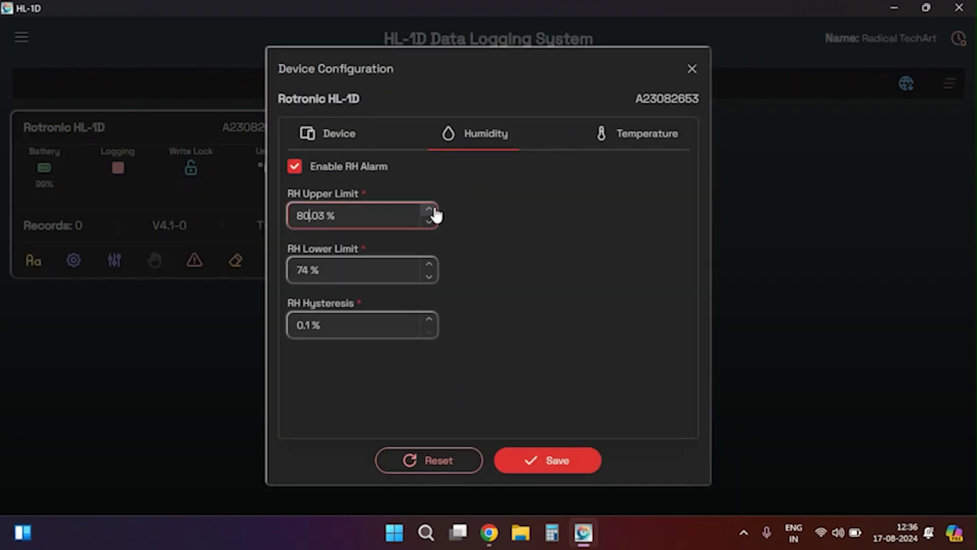
pyautogui.click(429, 222)
pyautogui.click(429, 222)
pyautogui.click(429, 222)
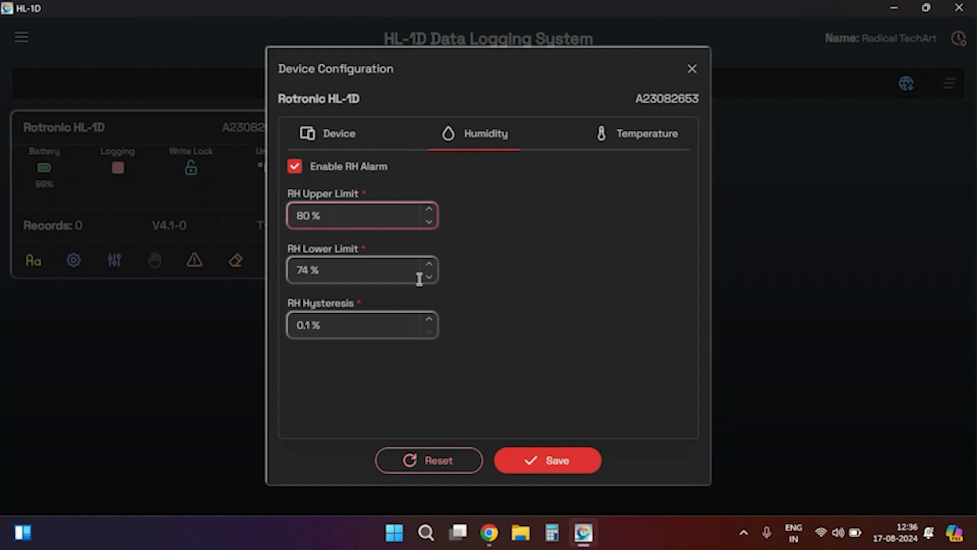
pyautogui.click(429, 264)
pyautogui.click(430, 276)
pyautogui.click(429, 276)
pyautogui.click(429, 276)
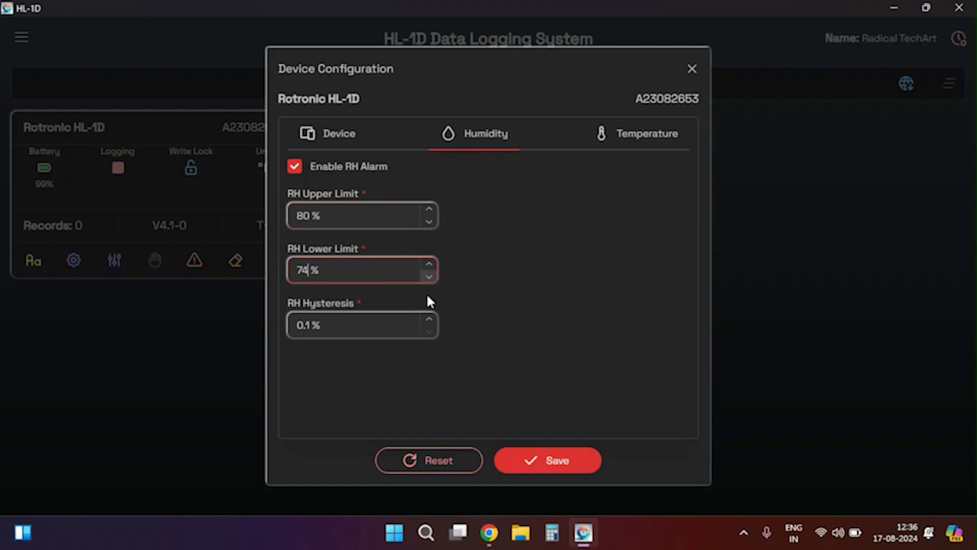
pyautogui.click(430, 321)
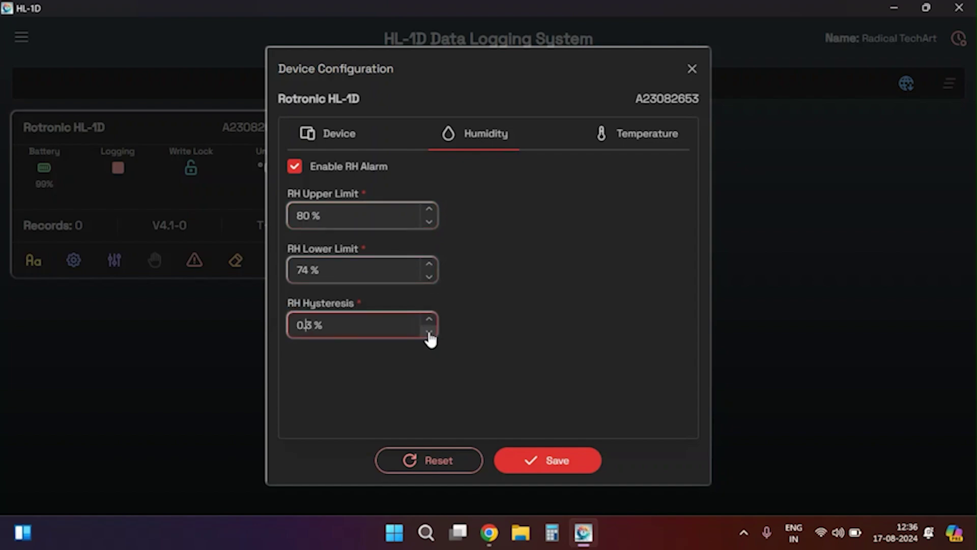
pyautogui.click(429, 330)
pyautogui.click(621, 148)
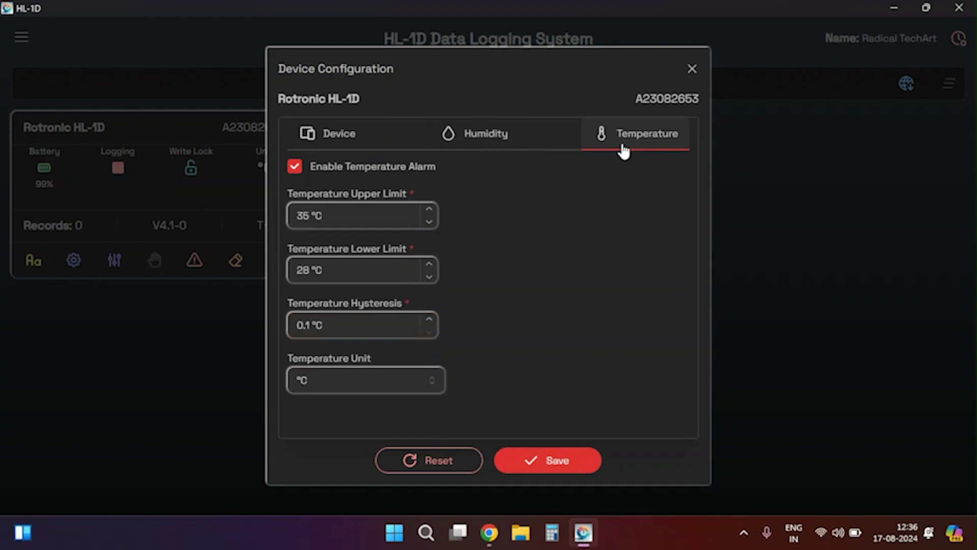
pyautogui.click(430, 210)
pyautogui.click(429, 222)
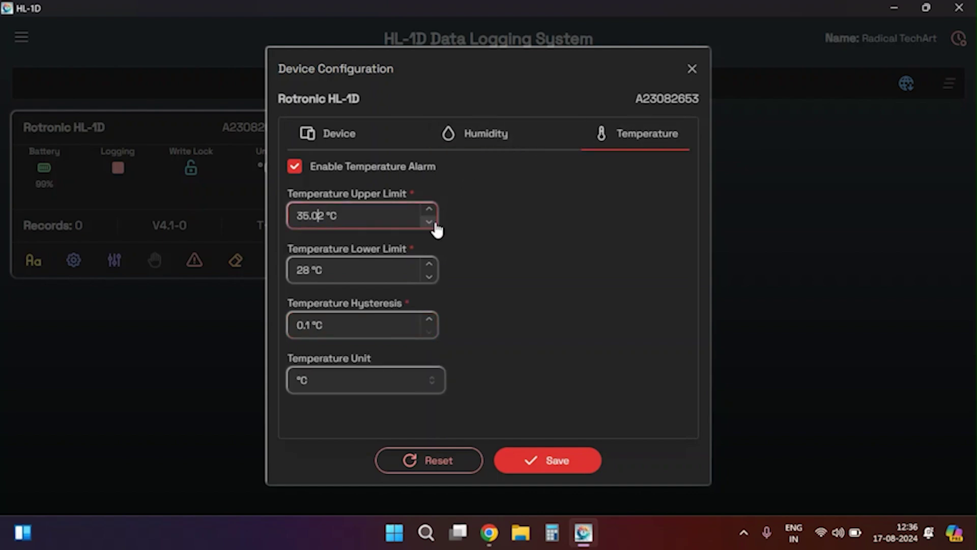
pyautogui.click(430, 277)
pyautogui.click(430, 265)
pyautogui.click(431, 265)
pyautogui.click(429, 278)
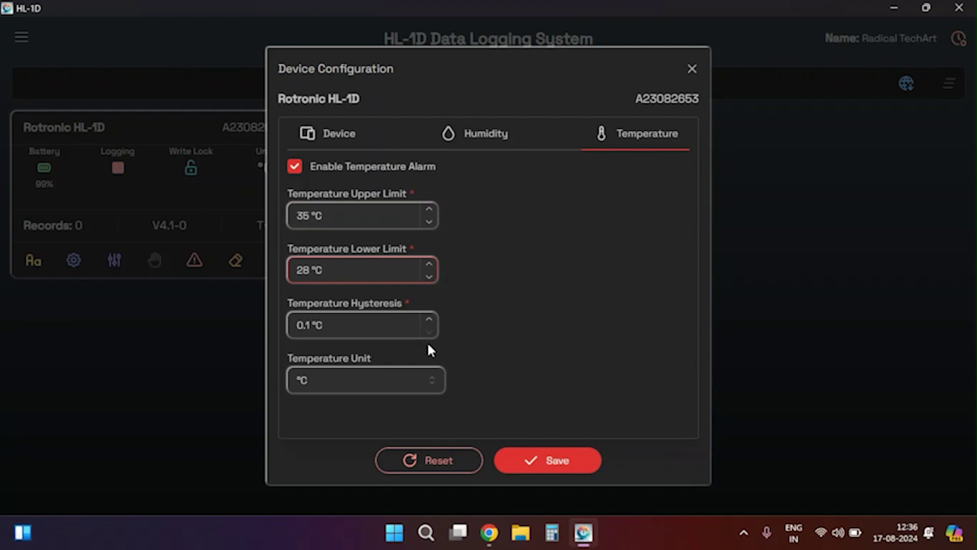
pyautogui.click(429, 320)
pyautogui.click(429, 319)
pyautogui.click(430, 332)
pyautogui.click(429, 332)
pyautogui.click(388, 382)
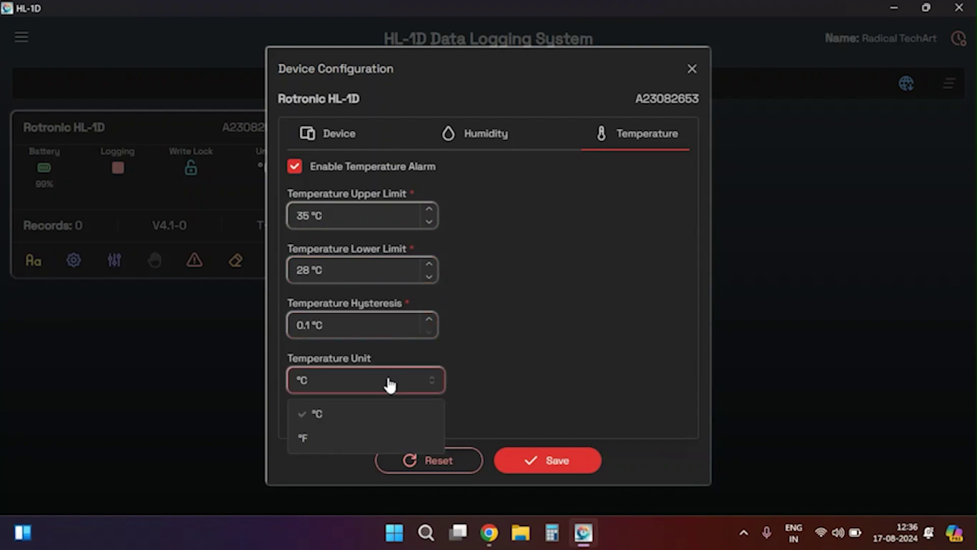
pyautogui.click(316, 434)
pyautogui.click(319, 382)
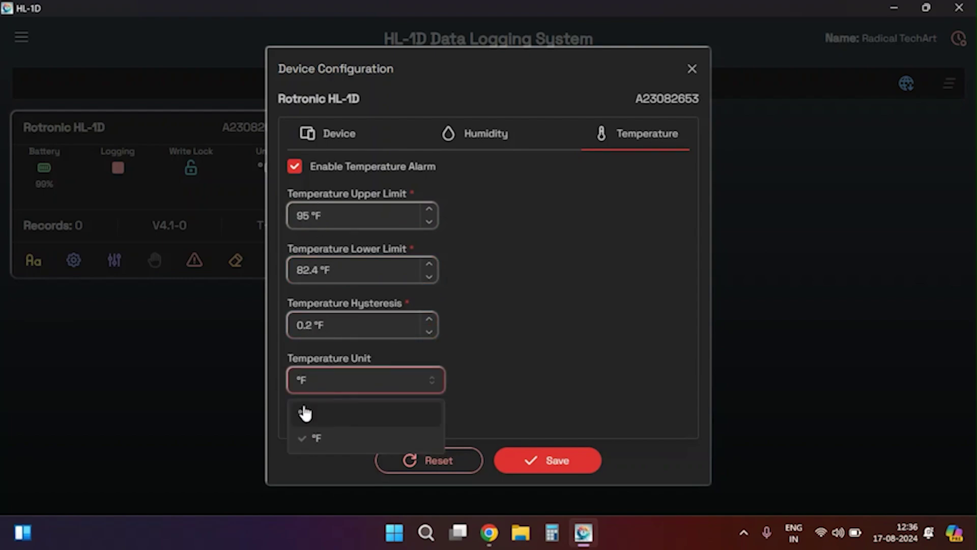
pyautogui.click(302, 410)
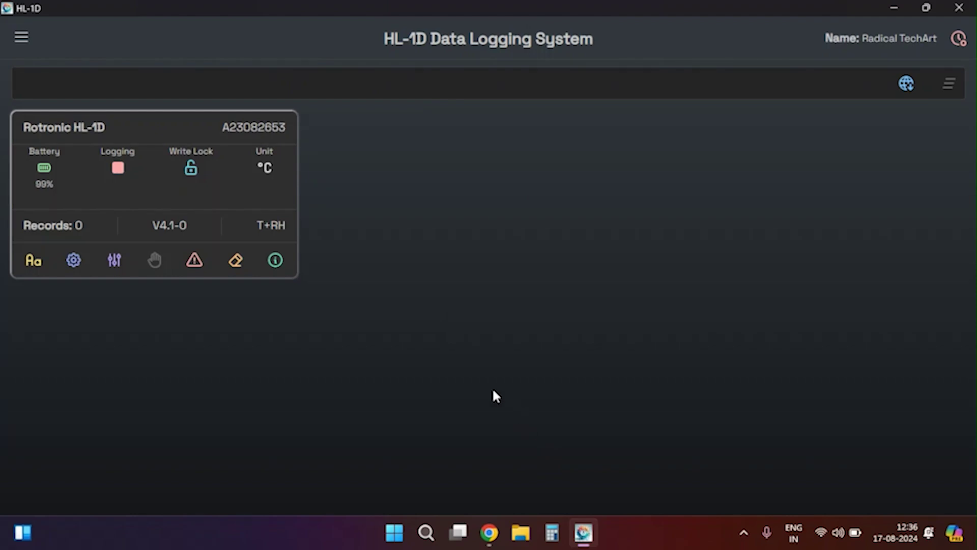
# In Log Settings, try Auto Start with an 18 August start date and time.
pyautogui.click(114, 260)
pyautogui.click(388, 218)
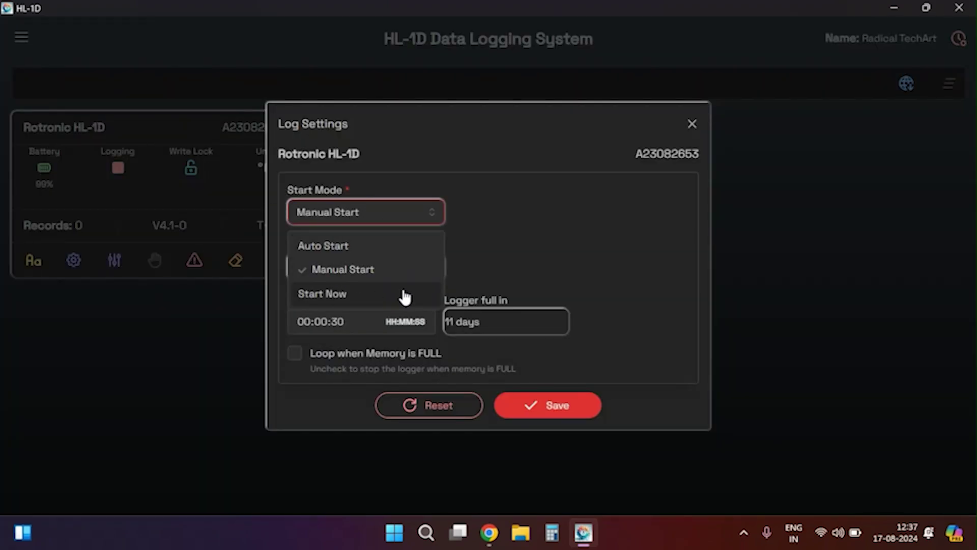
pyautogui.click(350, 247)
pyautogui.click(526, 218)
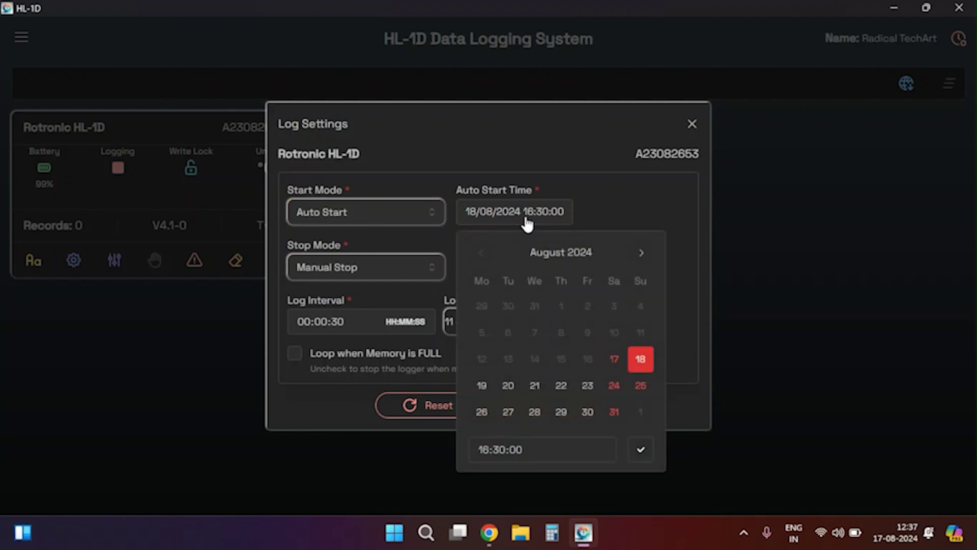
pyautogui.click(481, 386)
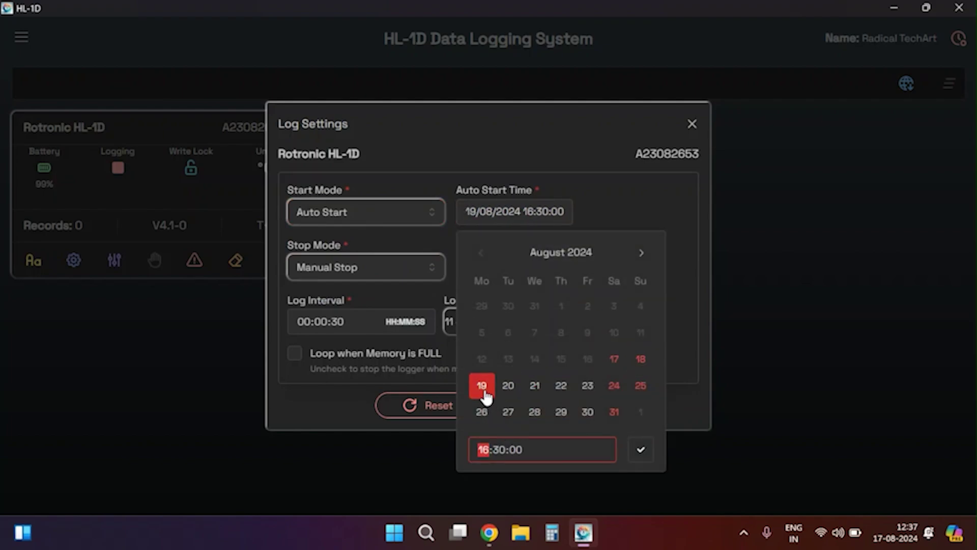
pyautogui.click(499, 450)
pyautogui.press('Right')
pyautogui.click(501, 451)
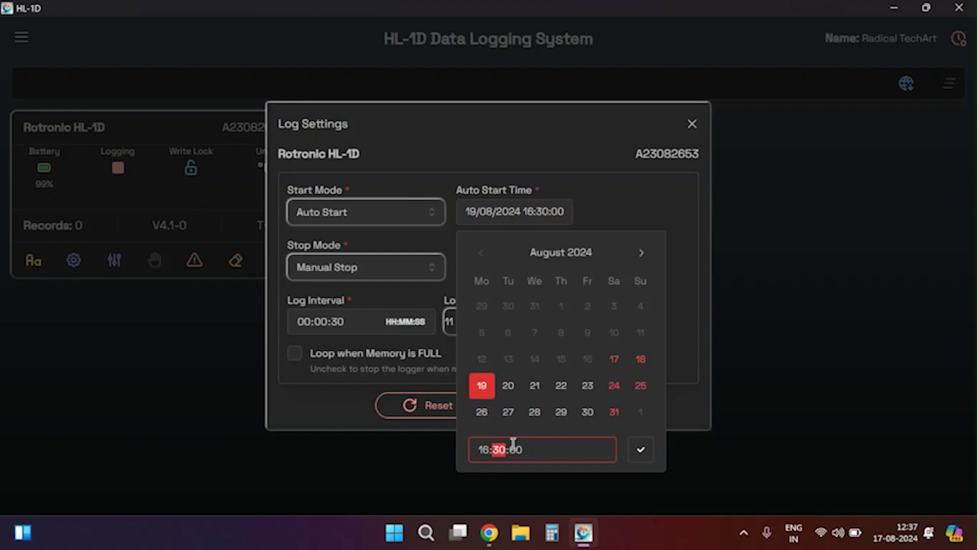
pyautogui.click(640, 359)
pyautogui.click(501, 451)
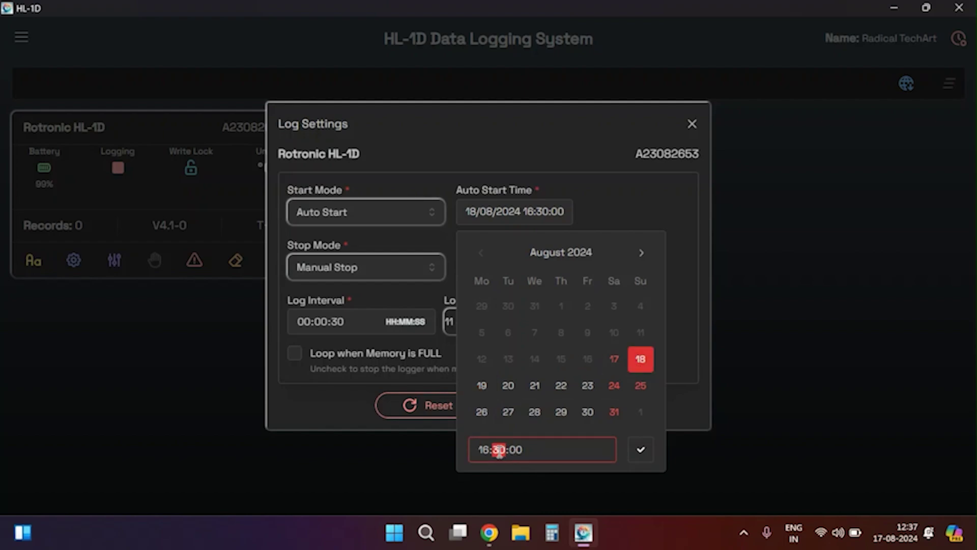
pyautogui.click(538, 455)
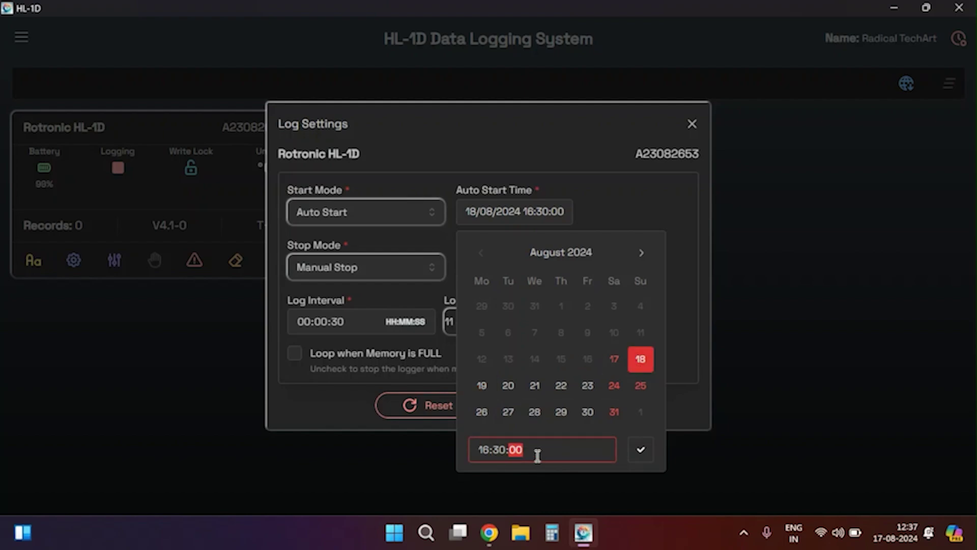
pyautogui.click(641, 449)
# Switch the Start Mode through Immediate Start to Manual Start.
pyautogui.click(376, 219)
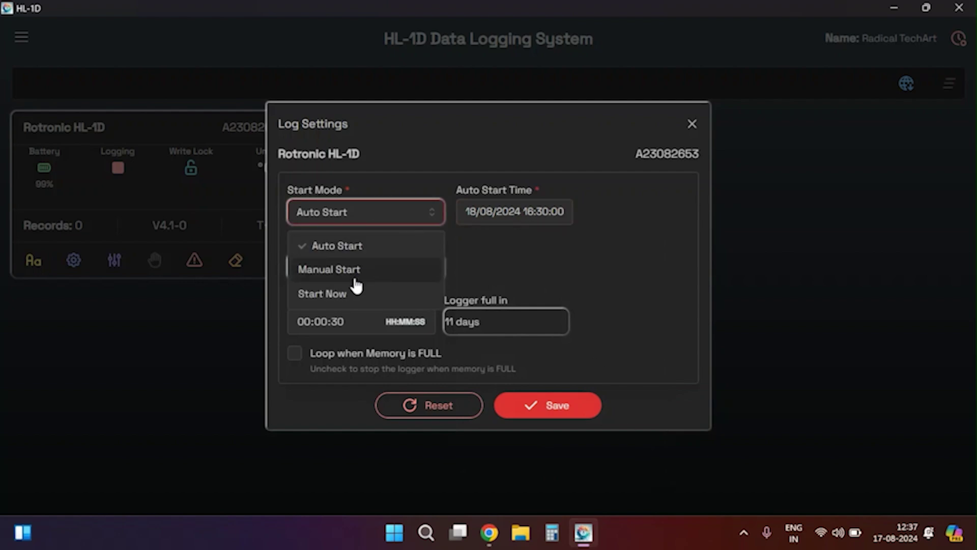
pyautogui.click(349, 293)
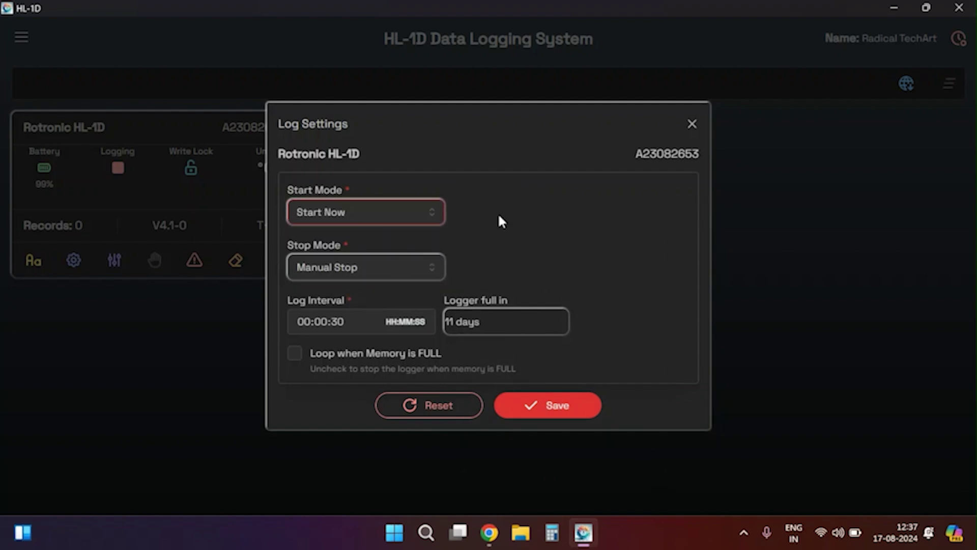
pyautogui.click(375, 212)
pyautogui.click(349, 270)
# Try Auto Stop on 20 August, then set the Stop Mode to Manual Stop.
pyautogui.click(356, 270)
pyautogui.click(331, 303)
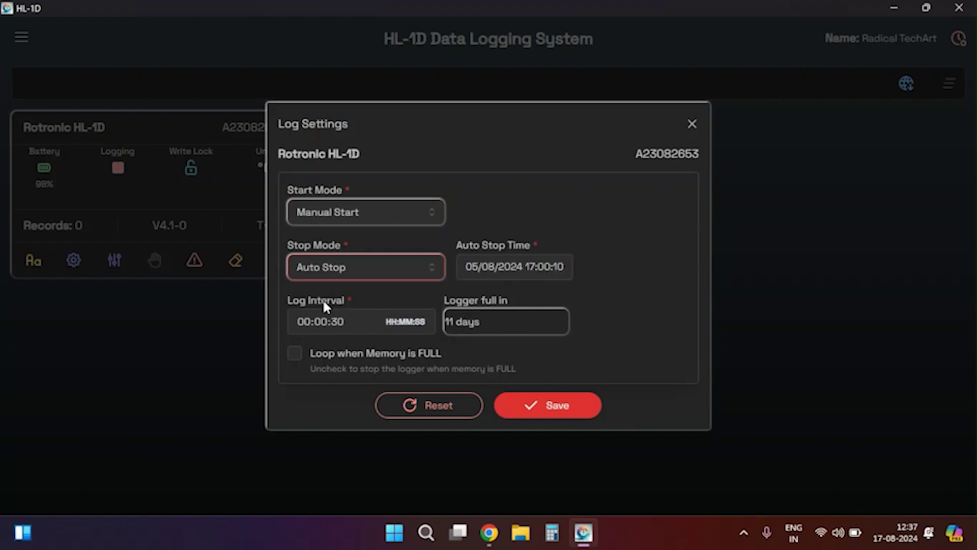
pyautogui.click(480, 271)
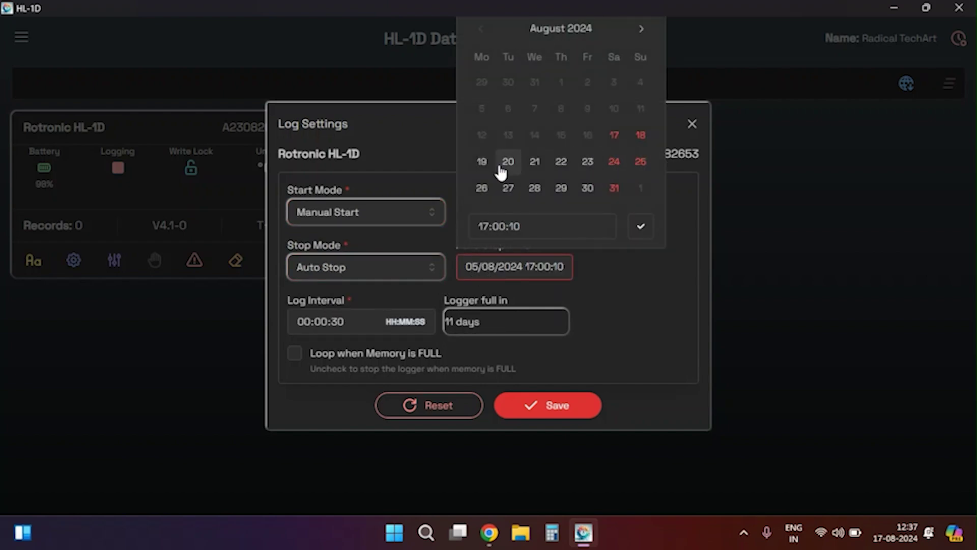
pyautogui.click(507, 162)
pyautogui.click(506, 227)
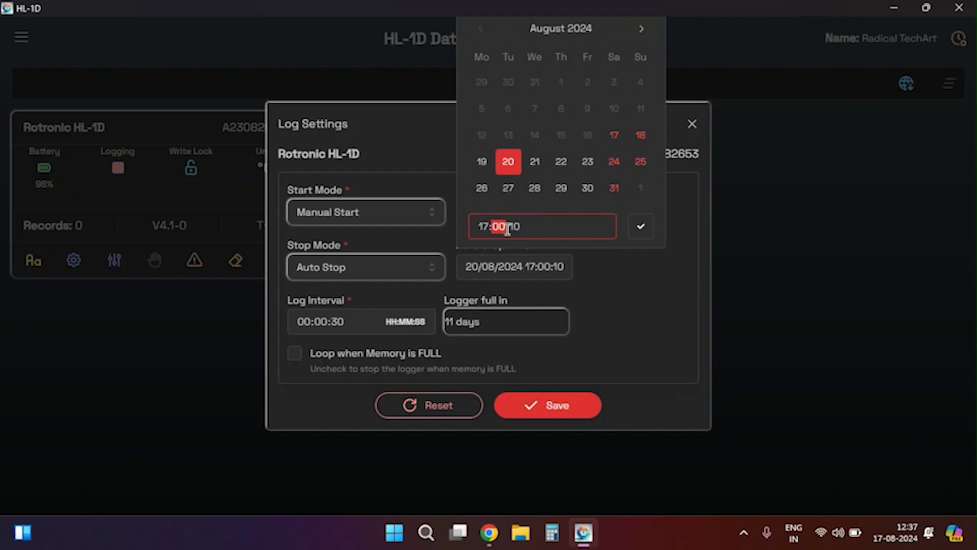
pyautogui.write('10')
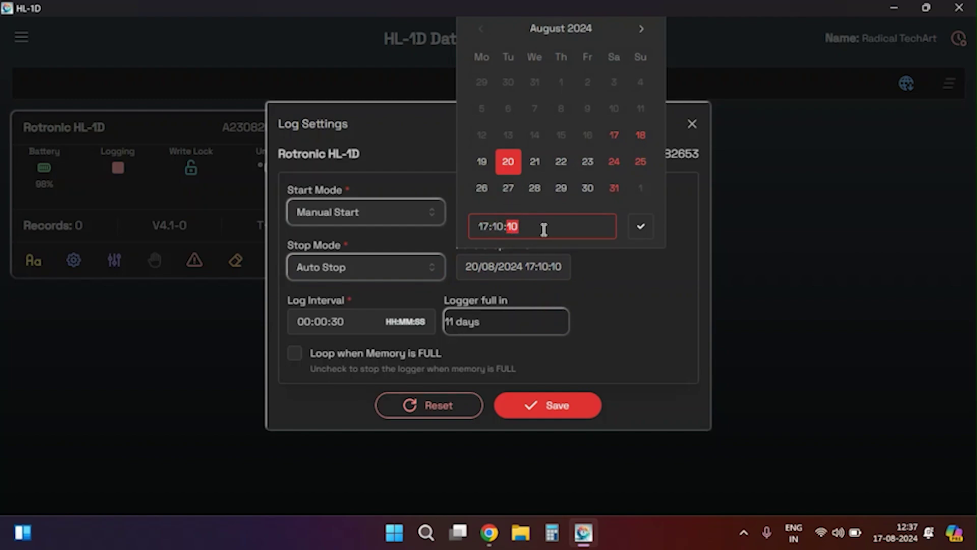
pyautogui.click(639, 229)
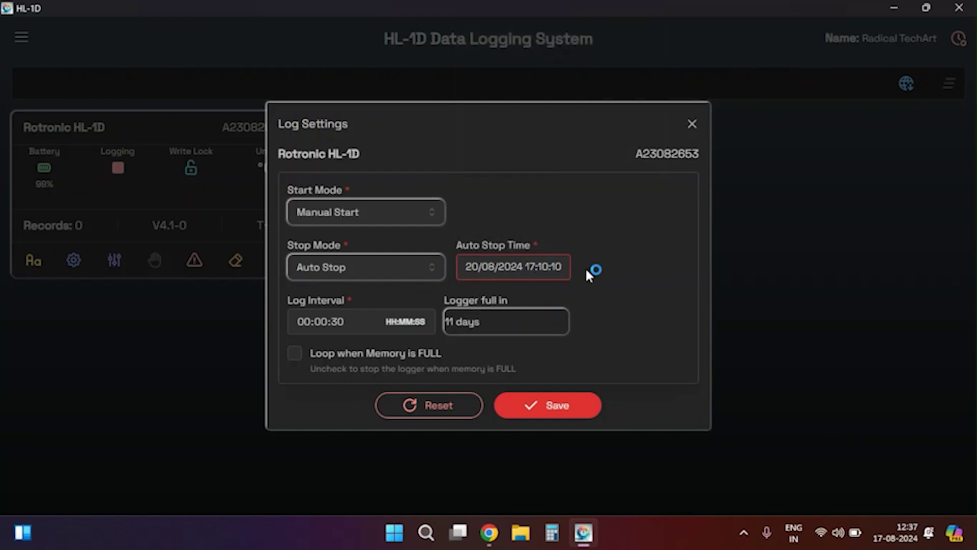
pyautogui.click(397, 273)
pyautogui.click(356, 323)
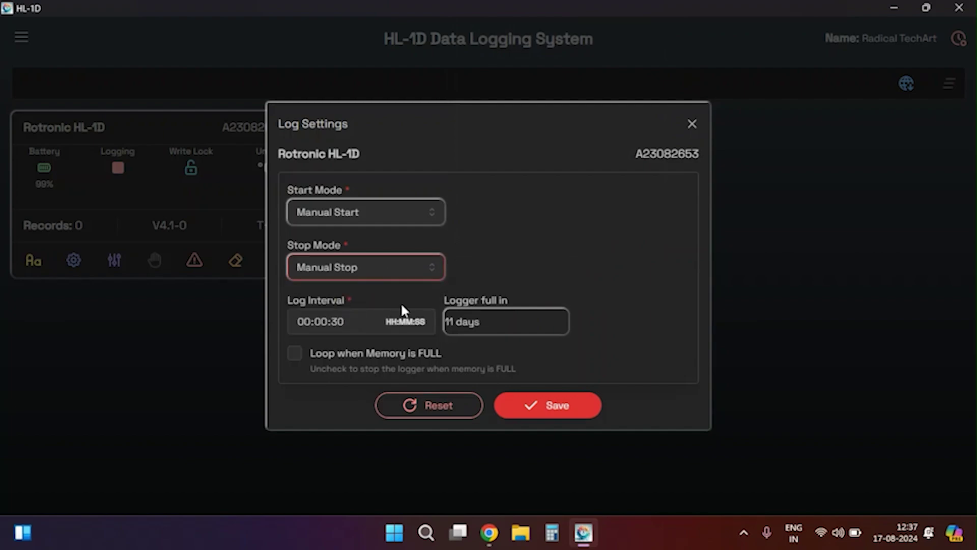
# Try log intervals of 59 seconds and 10 minutes, comparing the 22-day and 8-month memory estimates.
pyautogui.click(320, 322)
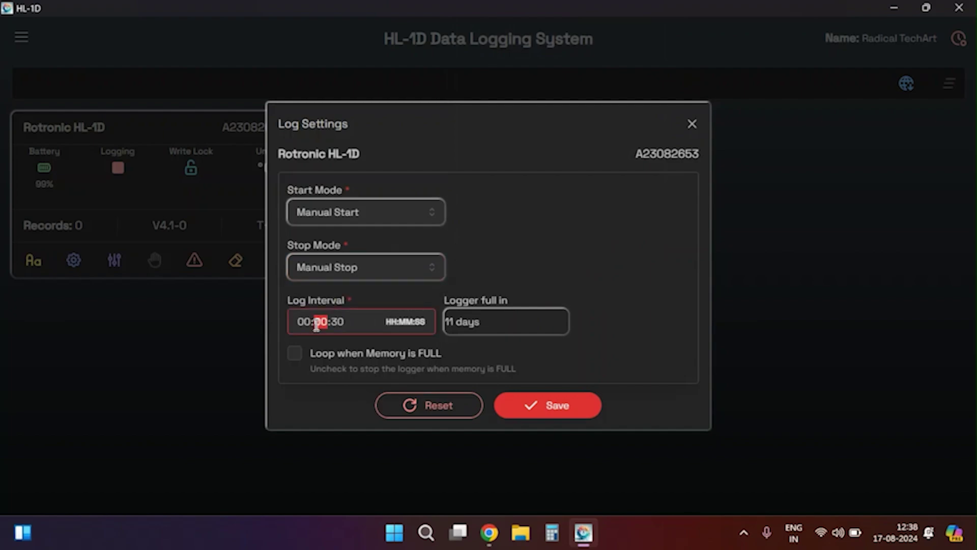
pyautogui.click(337, 321)
pyautogui.write('59')
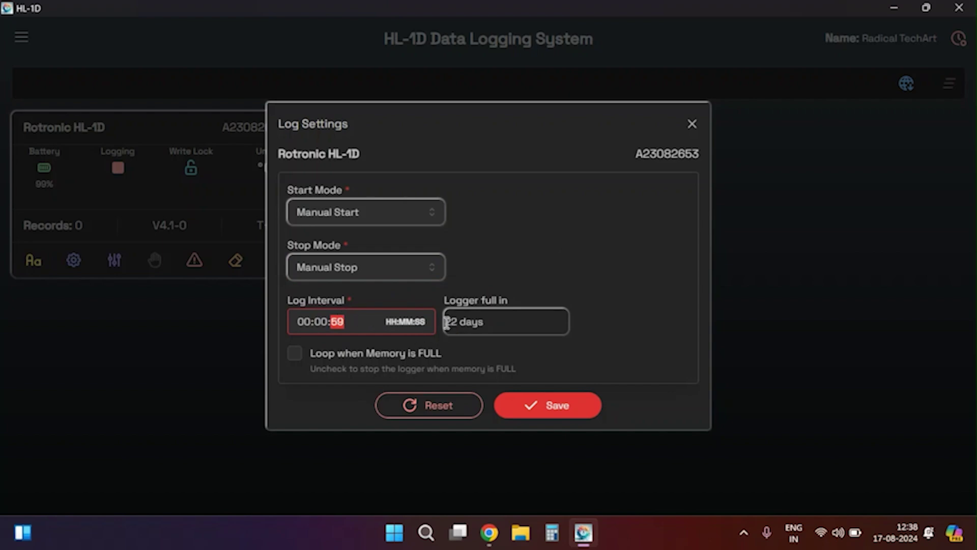
pyautogui.moveTo(447, 323); pyautogui.dragTo(464, 328)
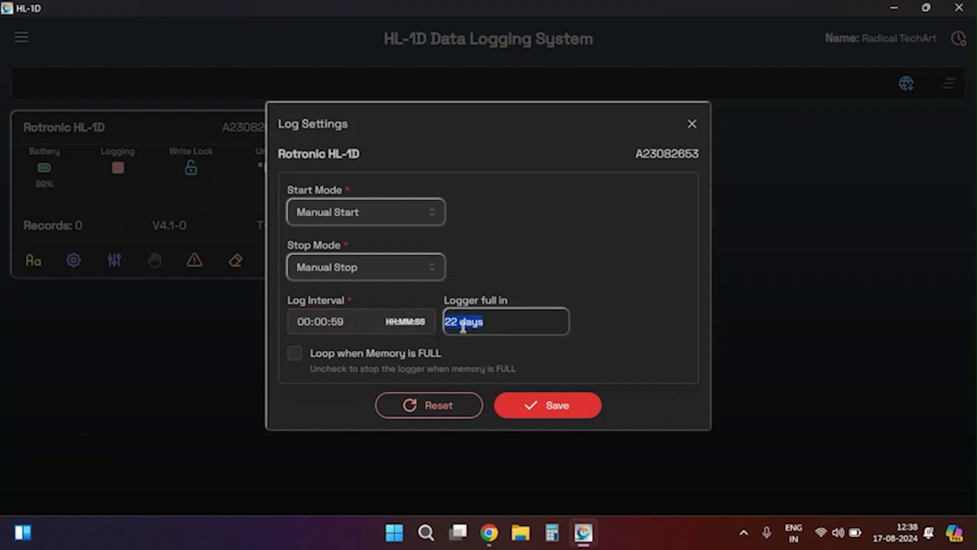
pyautogui.click(338, 321)
pyautogui.write('30')
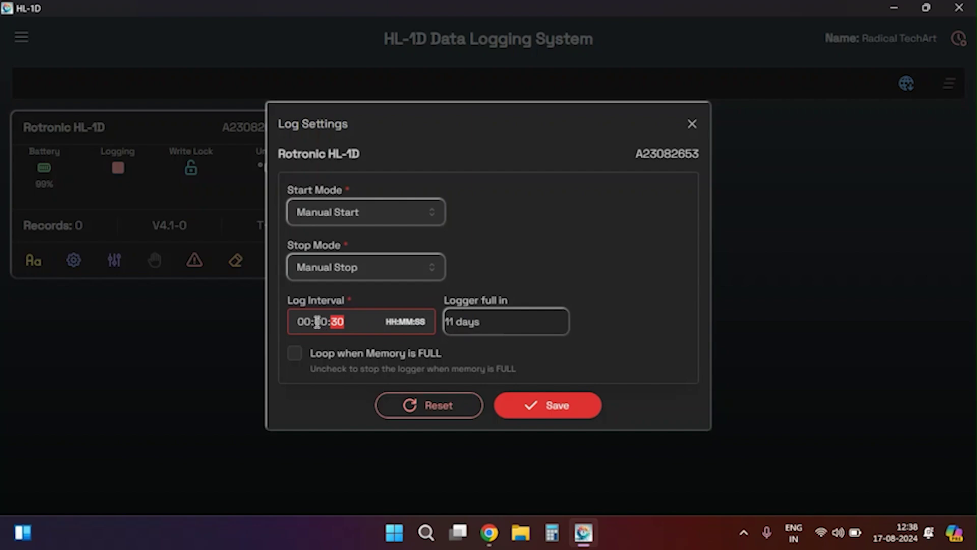
pyautogui.click(324, 325)
pyautogui.write('10')
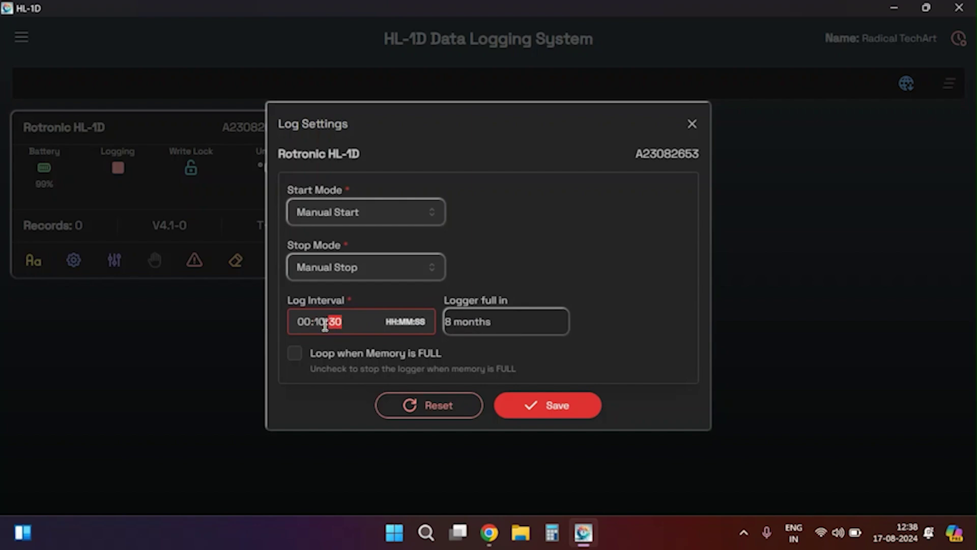
pyautogui.moveTo(447, 323); pyautogui.dragTo(493, 327)
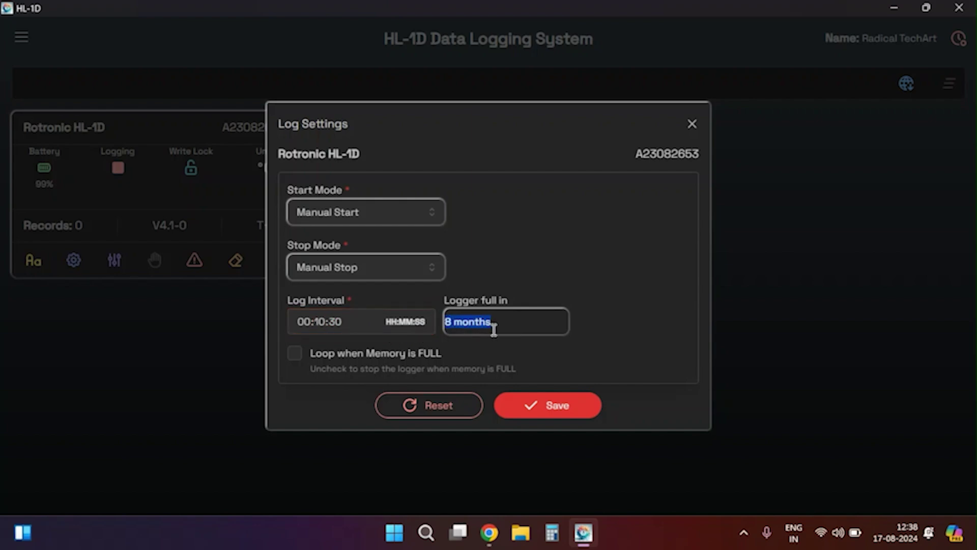
# Reset the log interval to 00:00:30 and enable Loop when Memory is FULL.
pyautogui.click(329, 326)
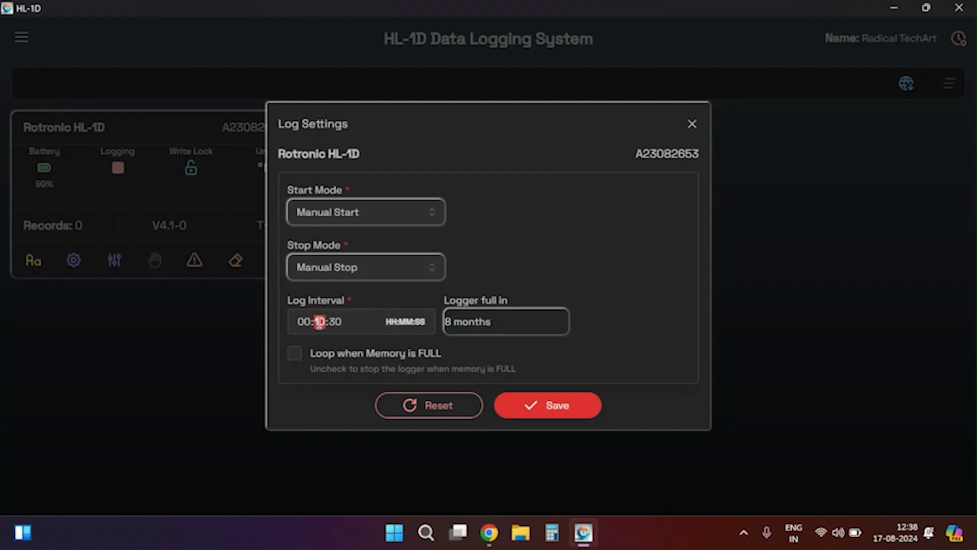
pyautogui.write('00')
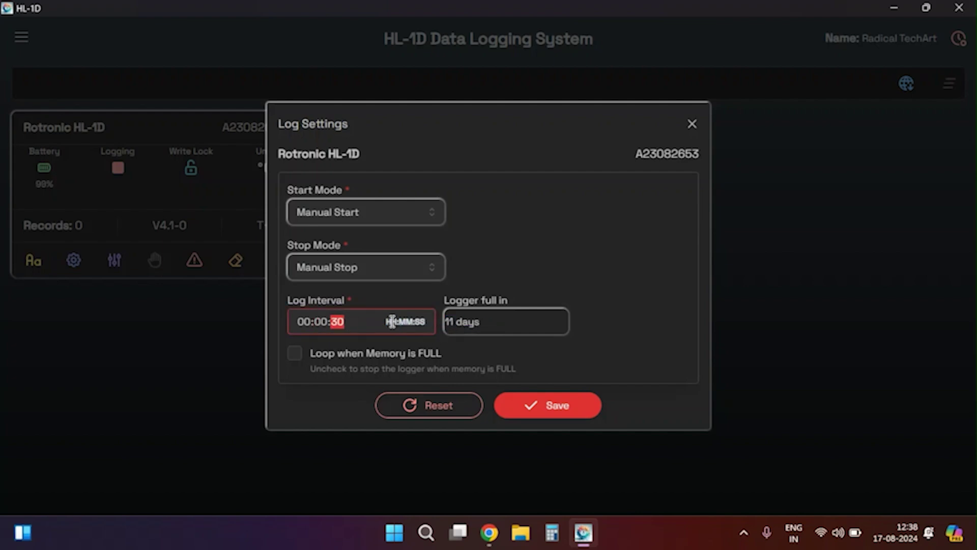
pyautogui.press('Tab')
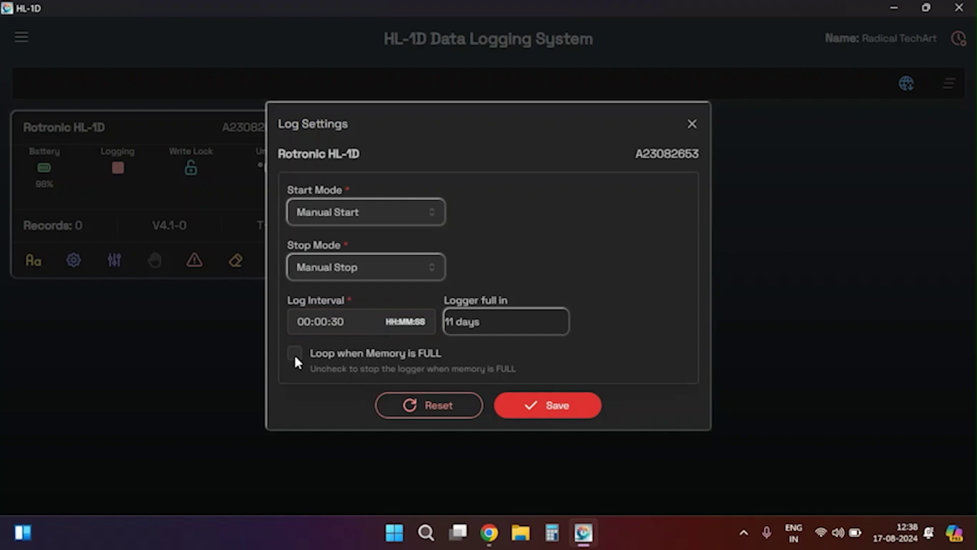
pyautogui.moveTo(316, 354); pyautogui.dragTo(462, 360)
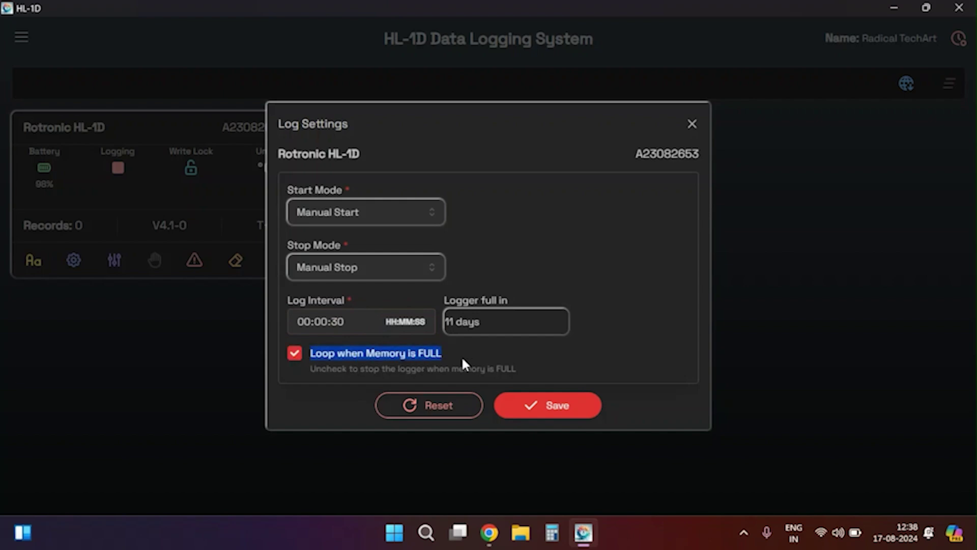
pyautogui.moveTo(316, 372); pyautogui.dragTo(503, 377)
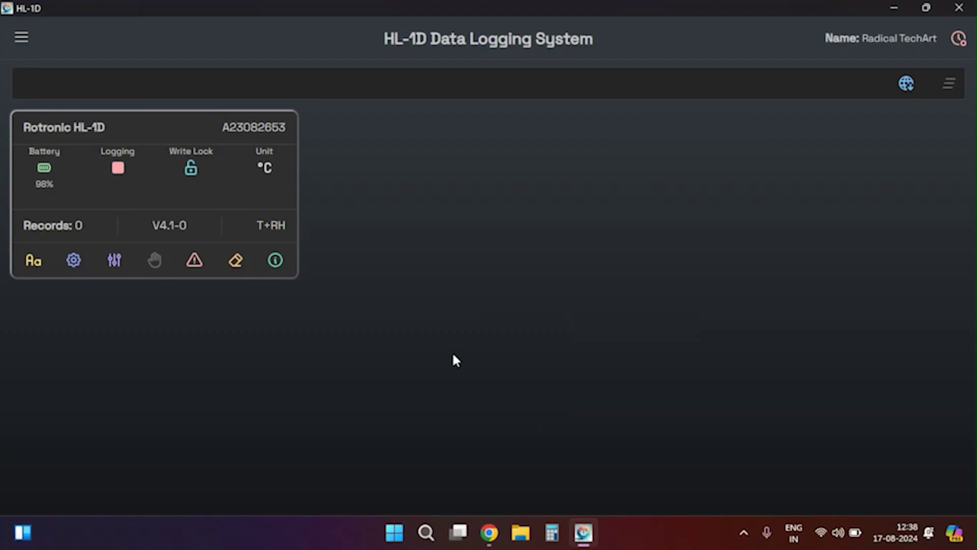
# Download the logger's records, finding no new ones, and open its Device Info summary.
pyautogui.moveTo(198, 270)
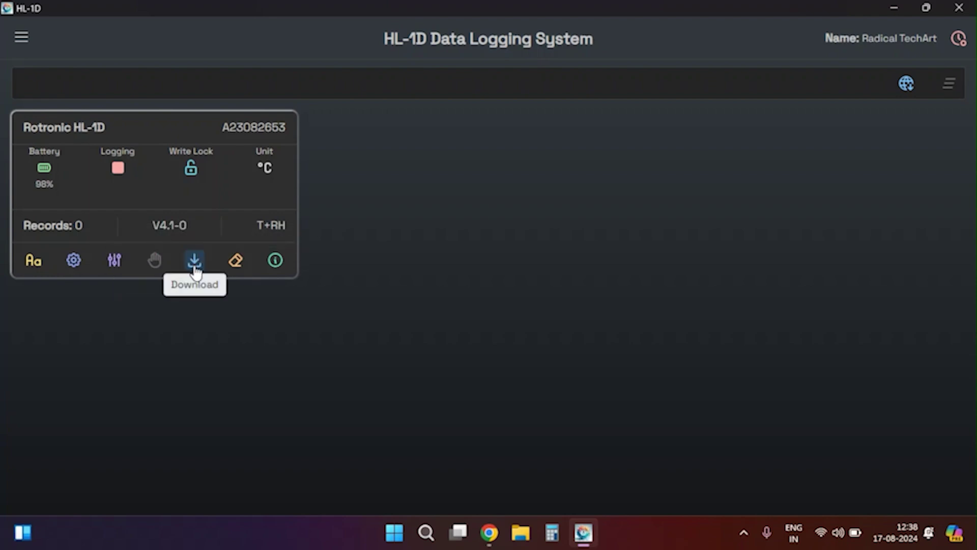
pyautogui.click(195, 269)
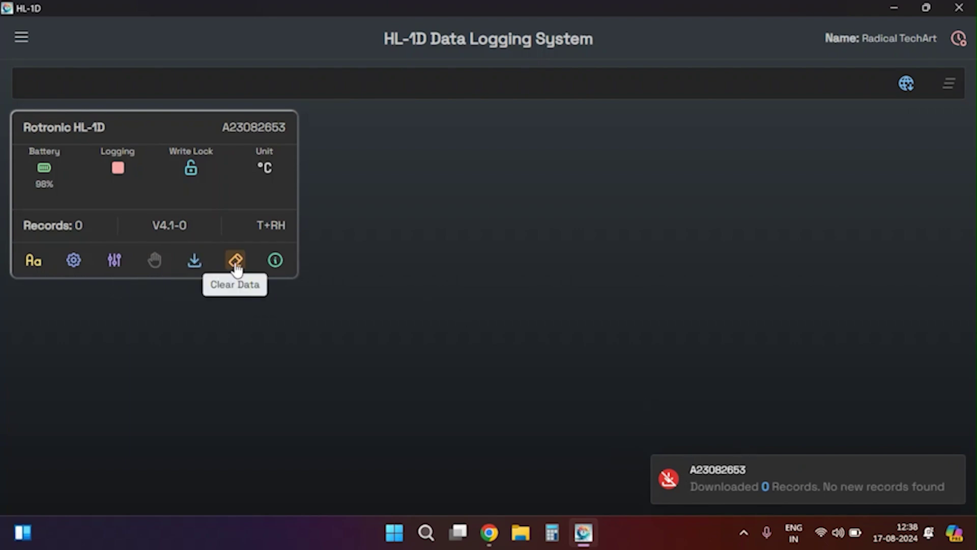
pyautogui.click(273, 267)
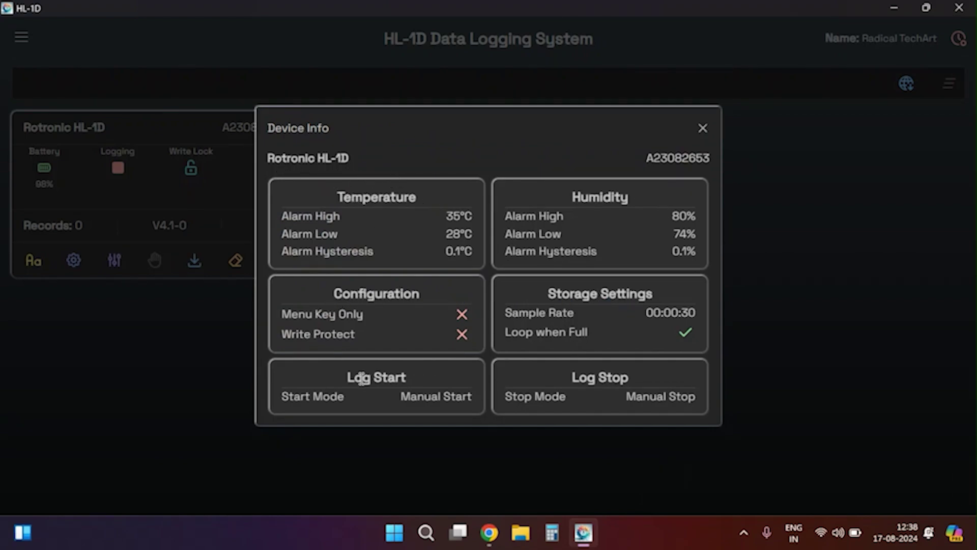
# Close Device Info and bring up the navigation drawer with Reports, Recipies and Audit Trail Log.
pyautogui.click(703, 128)
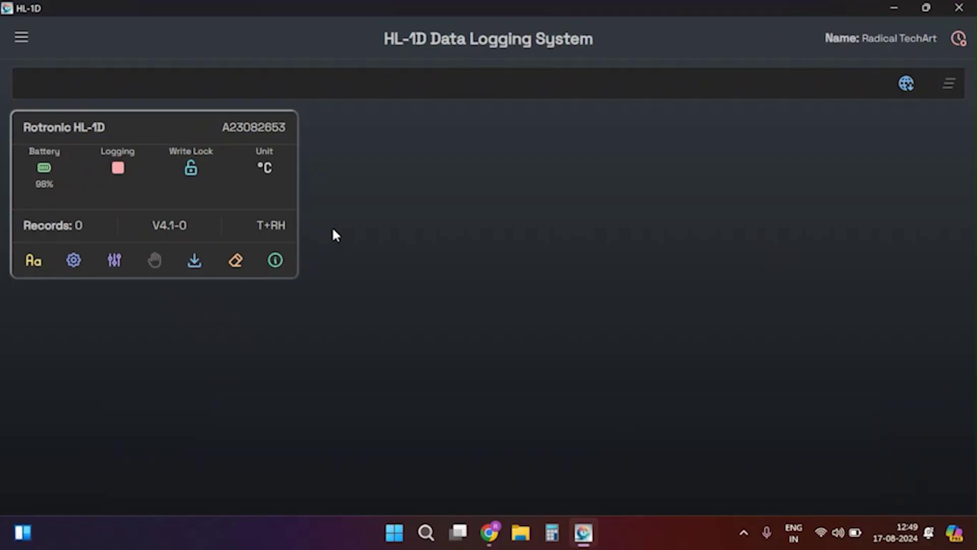
pyautogui.click(22, 39)
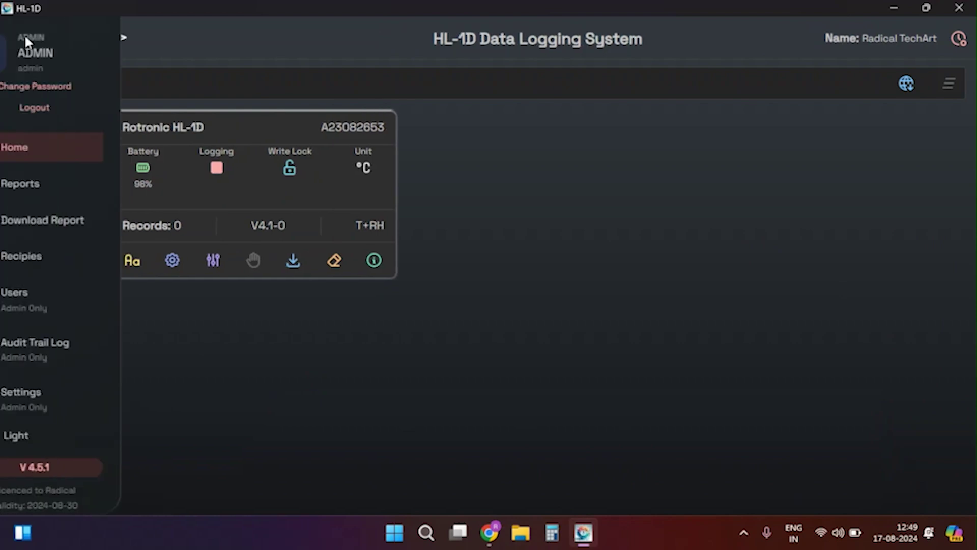
# Open a blank New Recipe form from the Recipes page.
pyautogui.click(70, 260)
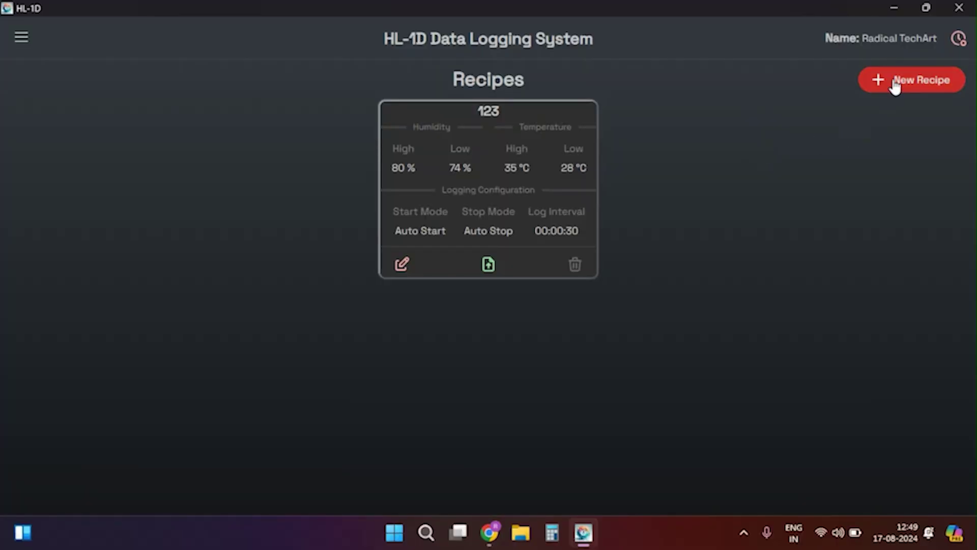
pyautogui.click(895, 87)
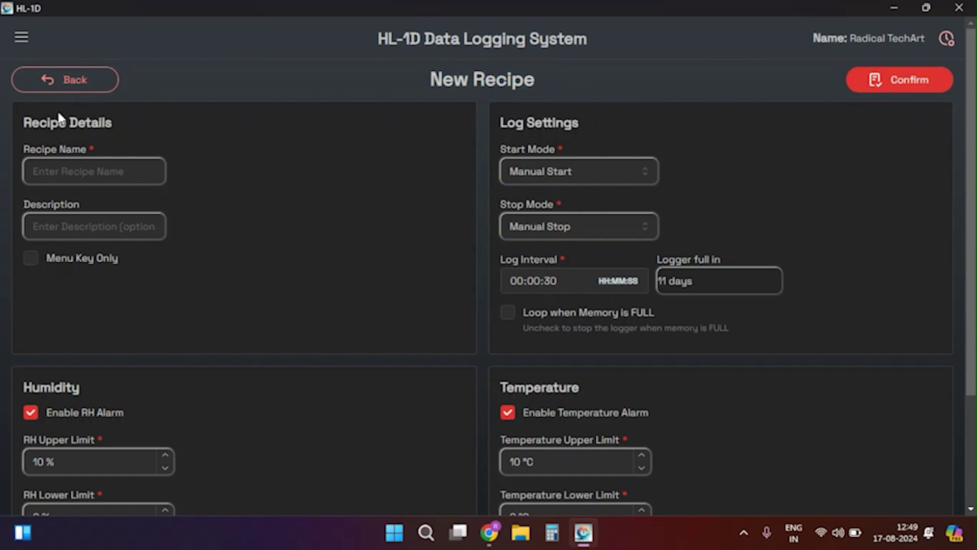
# Name the recipe 'xyz' with description '123' and enable the Menu Key Only option.
pyautogui.moveTo(22, 120); pyautogui.dragTo(114, 134)
pyautogui.click(161, 178)
pyautogui.click(97, 179)
pyautogui.write('xyz')
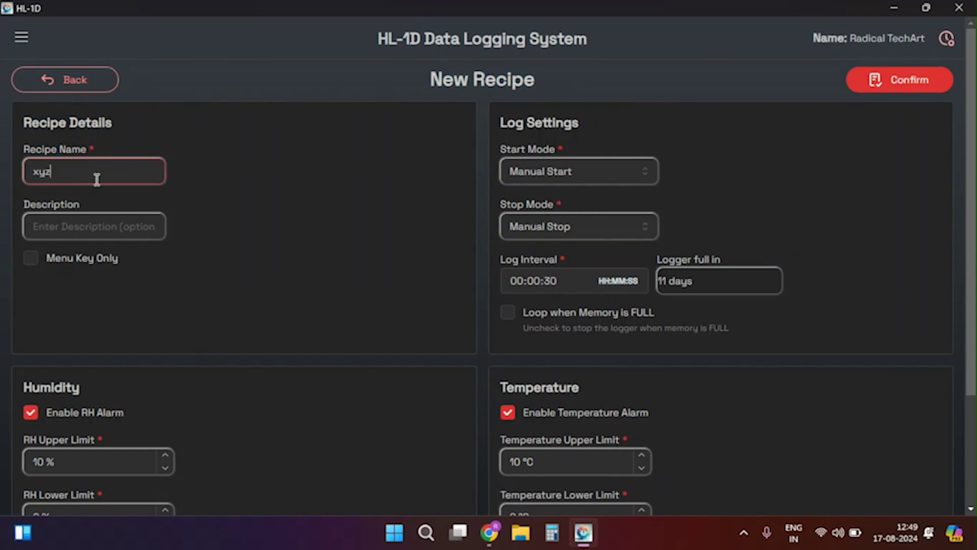
pyautogui.press('Tab')
pyautogui.write('123')
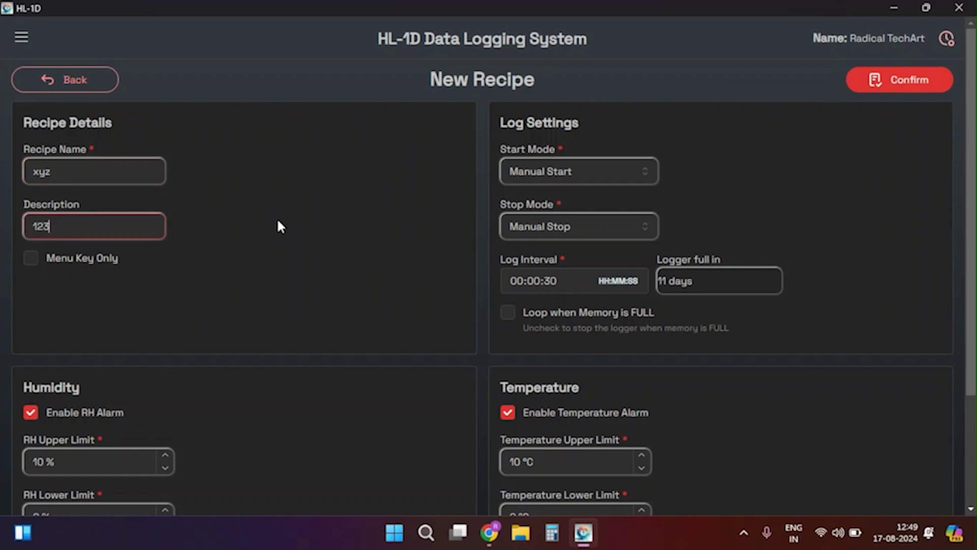
pyautogui.click(34, 275)
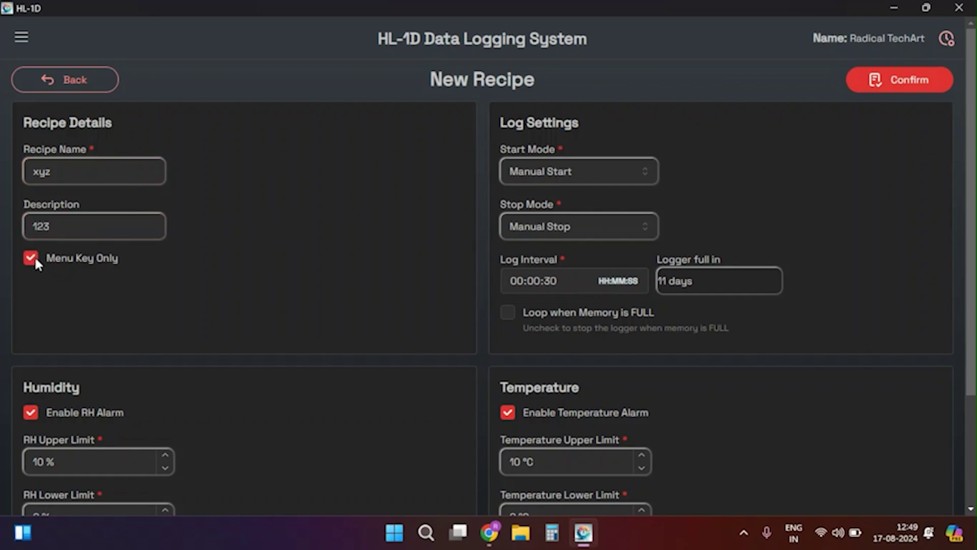
pyautogui.click(30, 258)
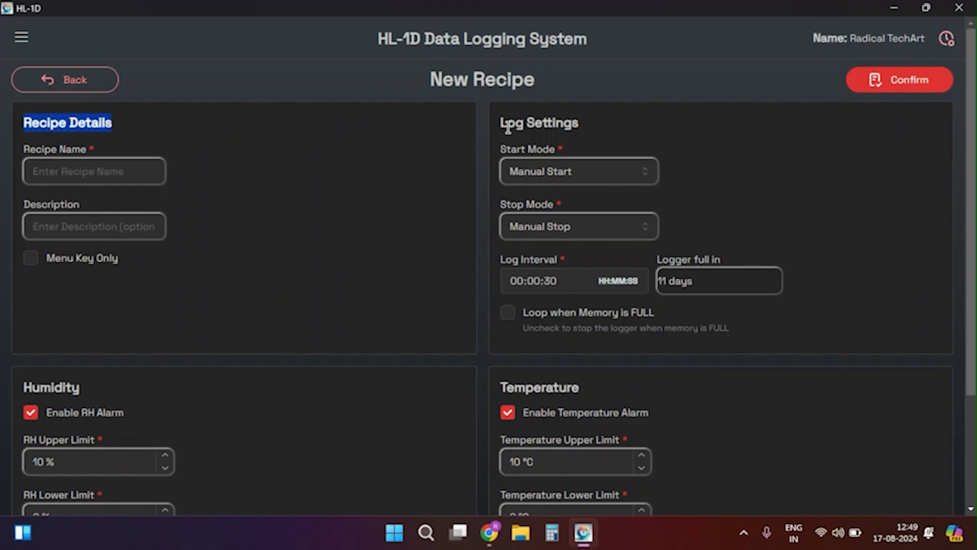
# Keep the start and stop modes at Manual Start and Manual Stop.
pyautogui.moveTo(498, 123); pyautogui.dragTo(636, 133)
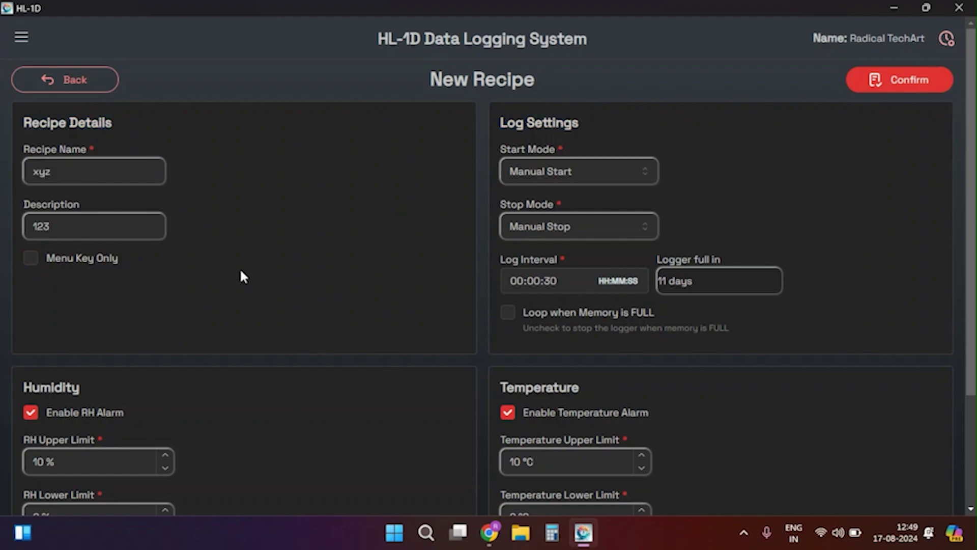
pyautogui.click(579, 185)
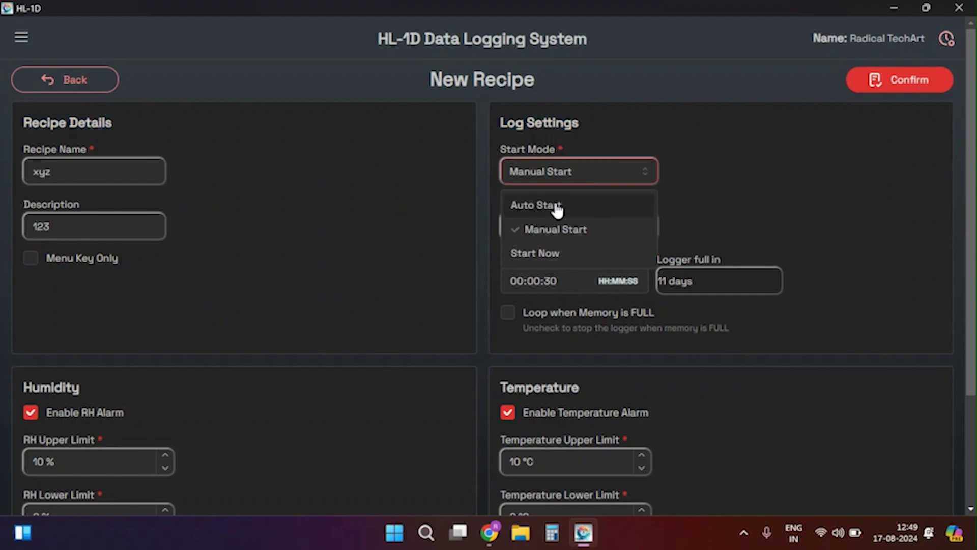
pyautogui.click(557, 207)
pyautogui.click(595, 173)
pyautogui.click(545, 227)
pyautogui.click(570, 227)
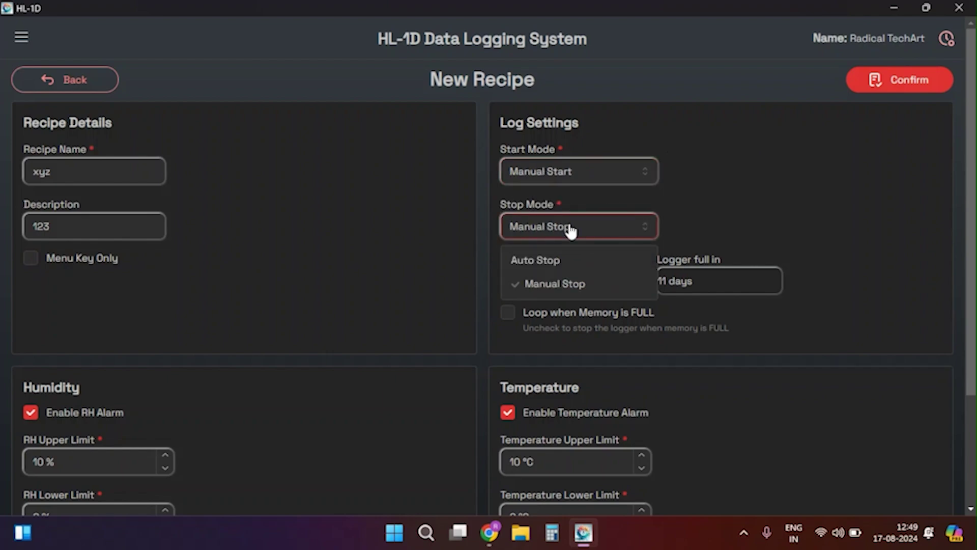
pyautogui.click(550, 258)
pyautogui.click(565, 231)
pyautogui.click(560, 283)
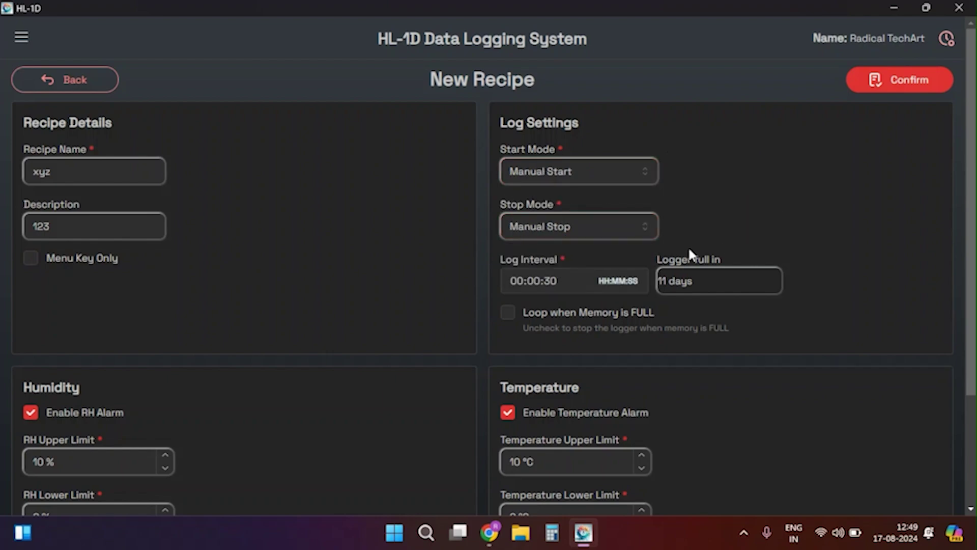
# Set the log interval to 00:00:59.
pyautogui.click(552, 281)
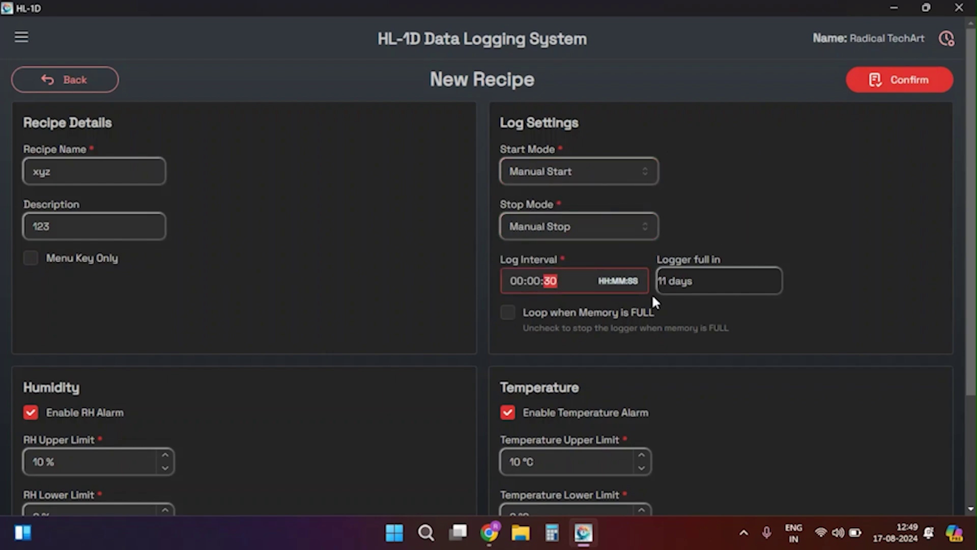
pyautogui.write('59')
pyautogui.click(701, 274)
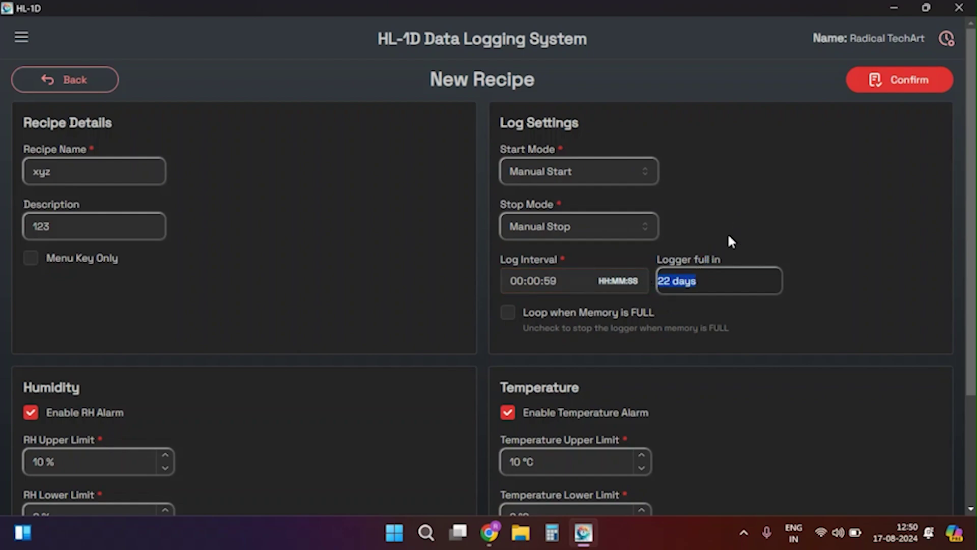
pyautogui.click(528, 301)
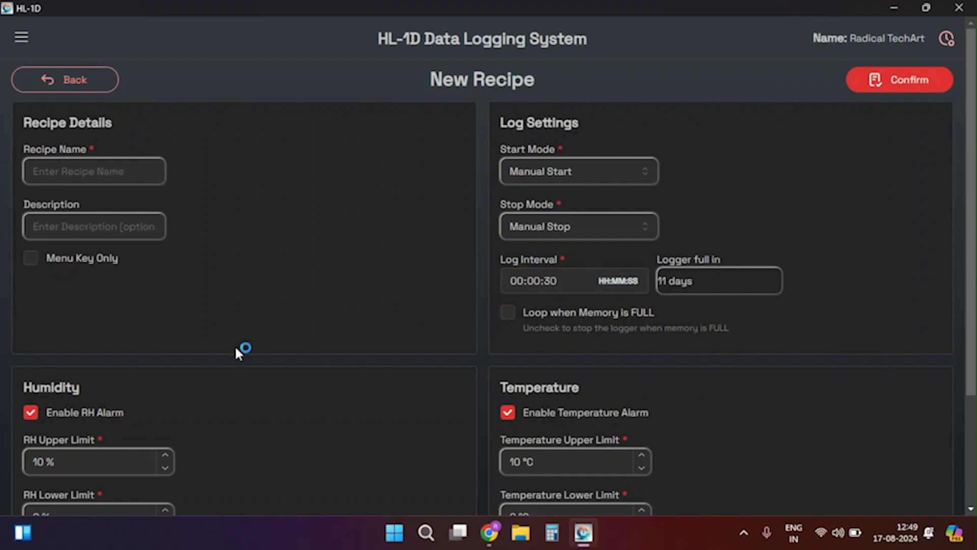
pyautogui.moveTo(17, 392); pyautogui.dragTo(589, 392)
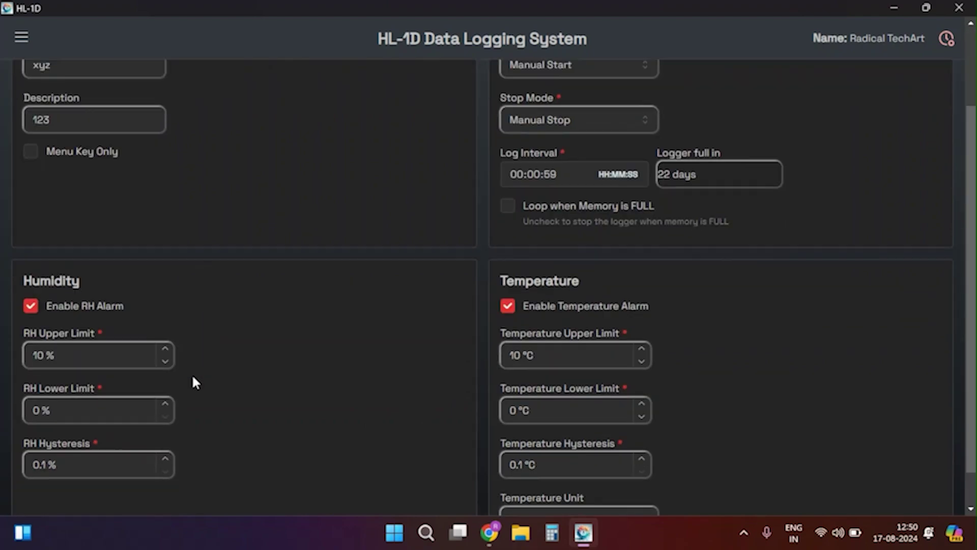
# Set RH upper limit 10.02 %, RH lower limit 0.1 % and RH hysteresis 0.1 %.
pyautogui.scroll(-1, 194, 382)
pyautogui.click(165, 308)
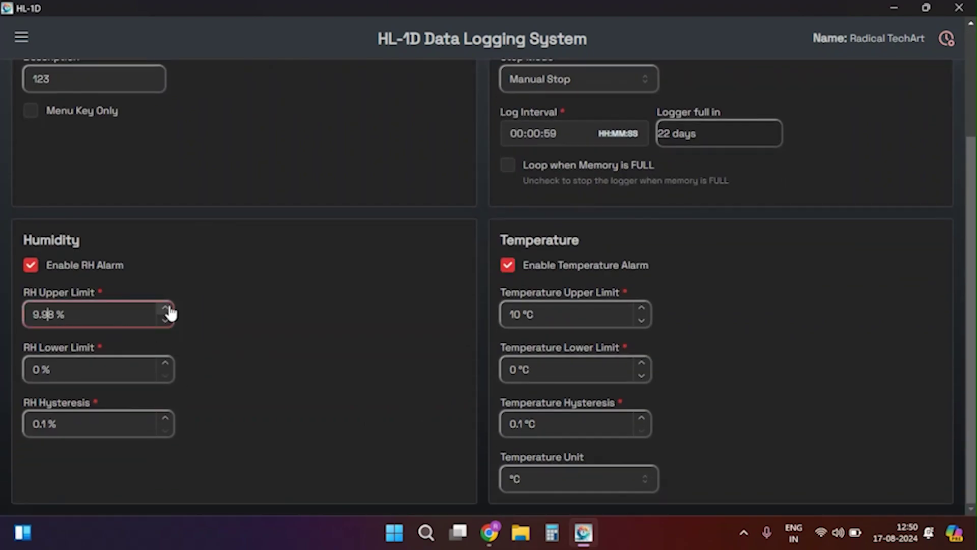
pyautogui.click(165, 308)
pyautogui.click(32, 263)
pyautogui.click(33, 262)
pyautogui.moveTo(165, 374); pyautogui.dragTo(168, 378)
pyautogui.click(165, 417)
pyautogui.click(165, 430)
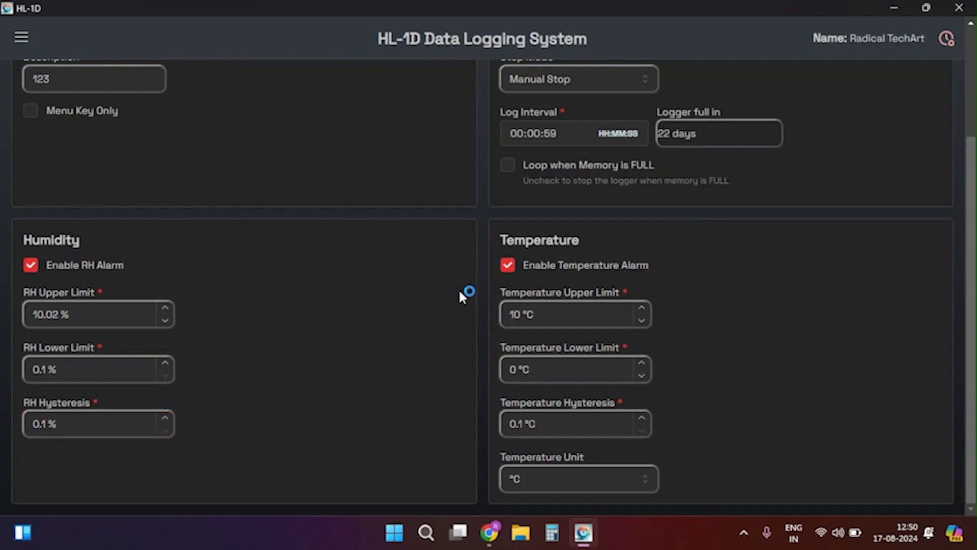
# Set the temperature upper limit to 9.99 °C, keeping the lower limit at 0 °C.
pyautogui.click(508, 265)
pyautogui.click(509, 265)
pyautogui.click(641, 320)
pyautogui.click(641, 375)
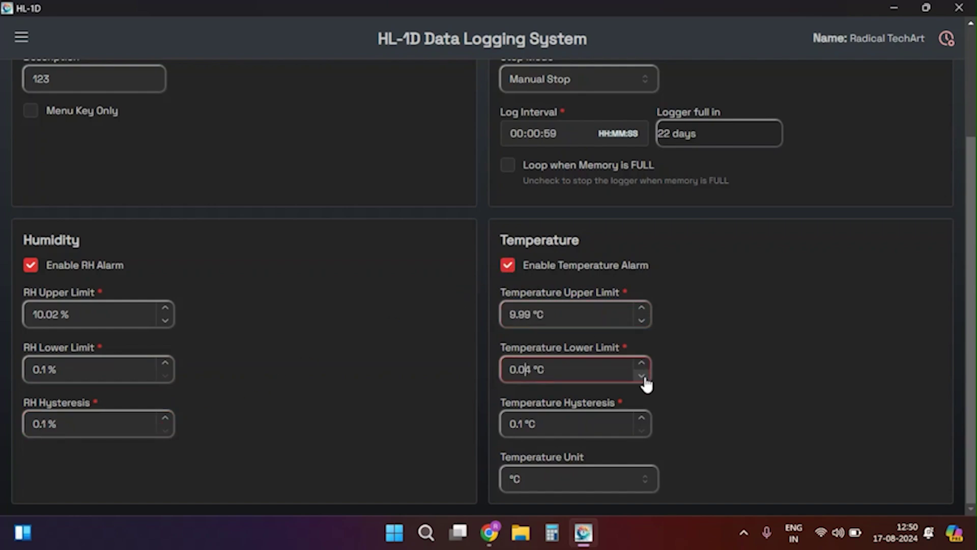
pyautogui.click(642, 424)
pyautogui.scroll(3, 211, 345)
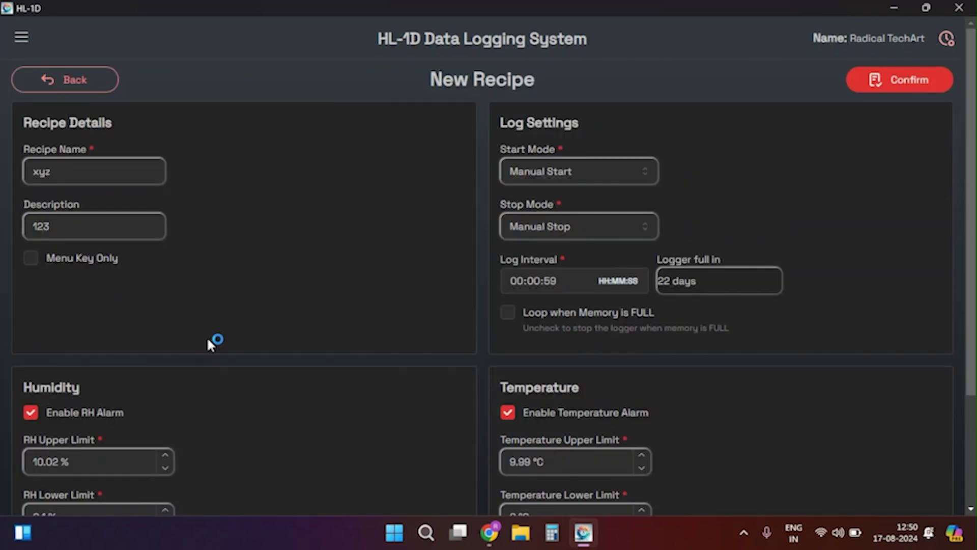
# Save recipe xyz and load it onto the Rotronic HL-1D logger.
pyautogui.click(891, 81)
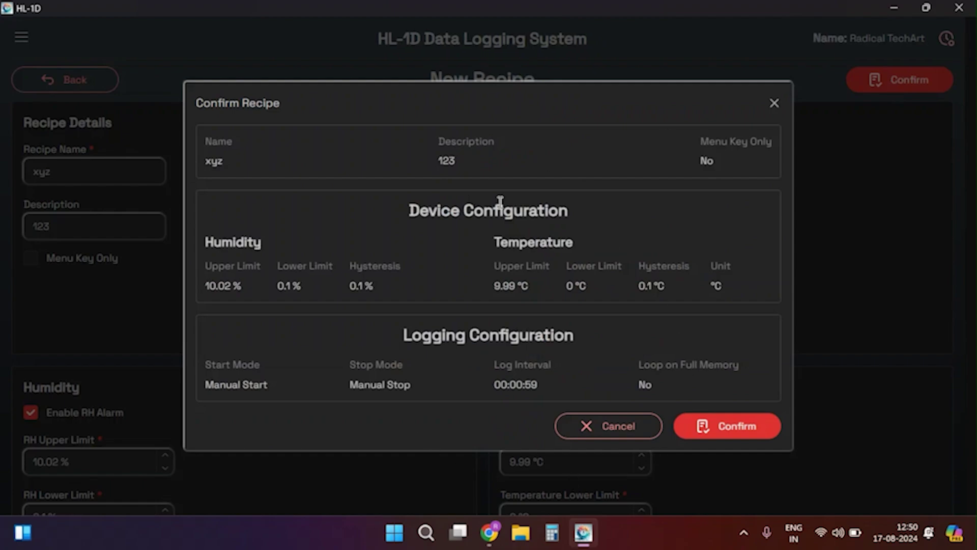
pyautogui.click(720, 428)
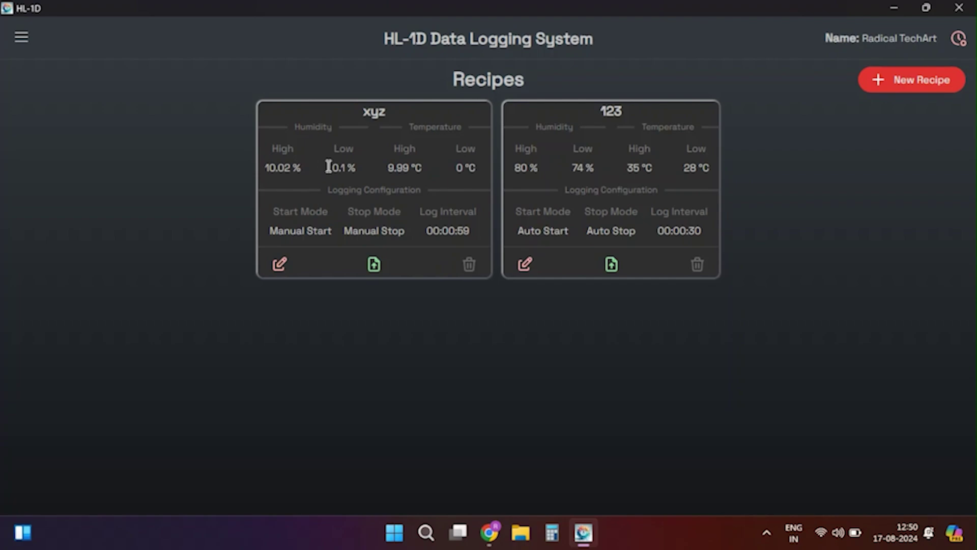
pyautogui.click(380, 264)
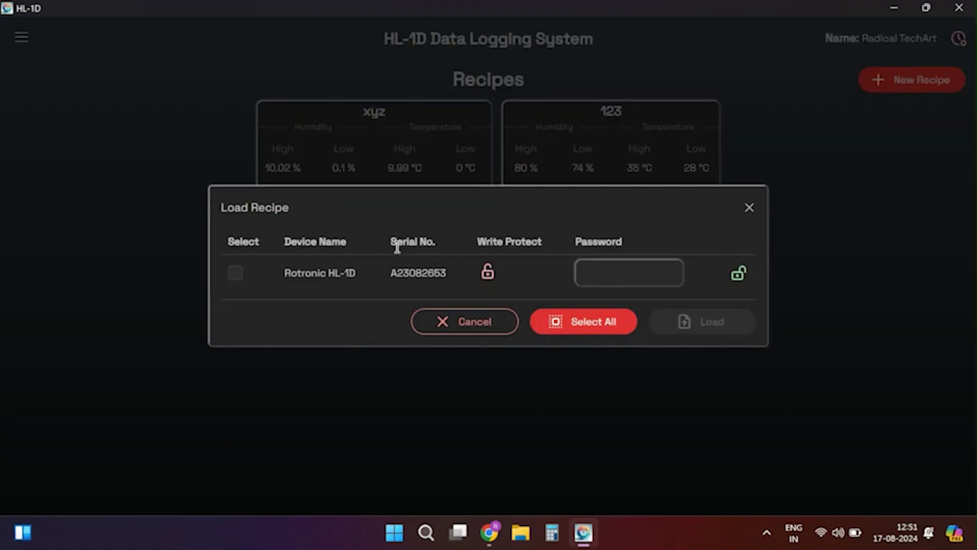
pyautogui.click(583, 321)
pyautogui.click(713, 324)
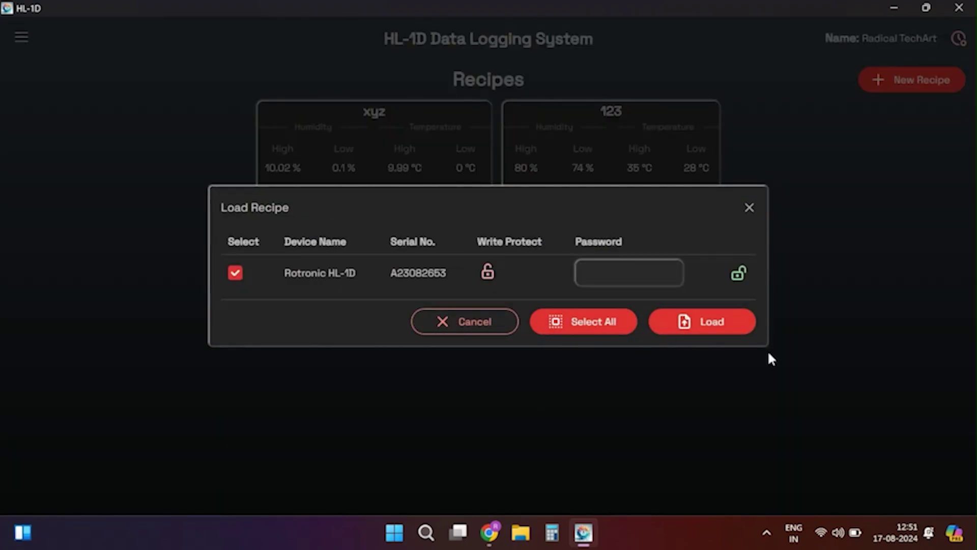
pyautogui.moveTo(672, 481); pyautogui.dragTo(869, 492)
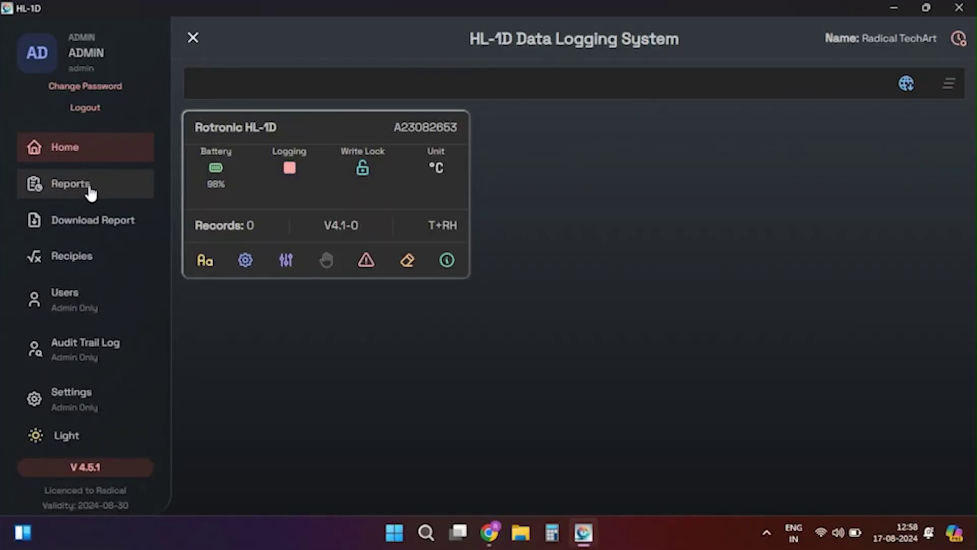
# Start a new data report with start date 9 August, keeping the current end date.
pyautogui.click(88, 184)
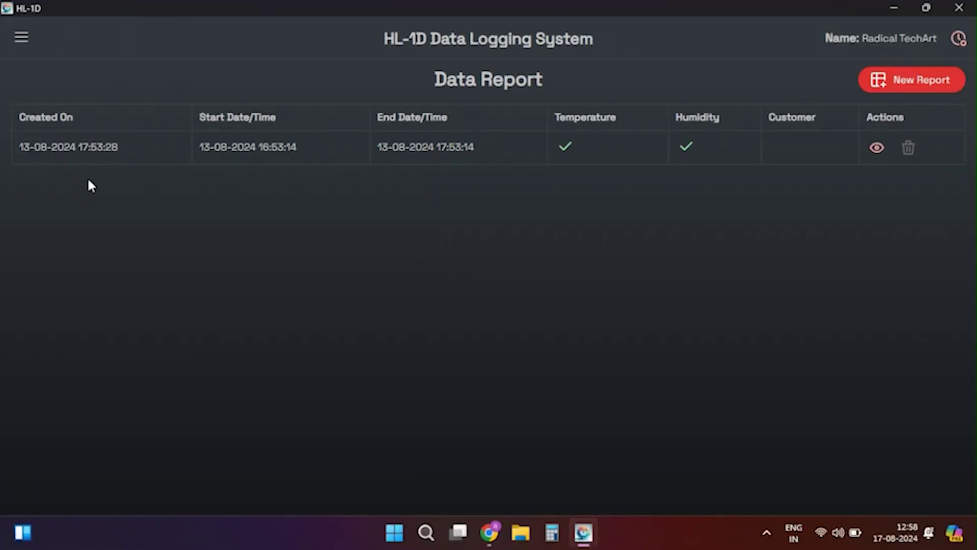
pyautogui.click(901, 80)
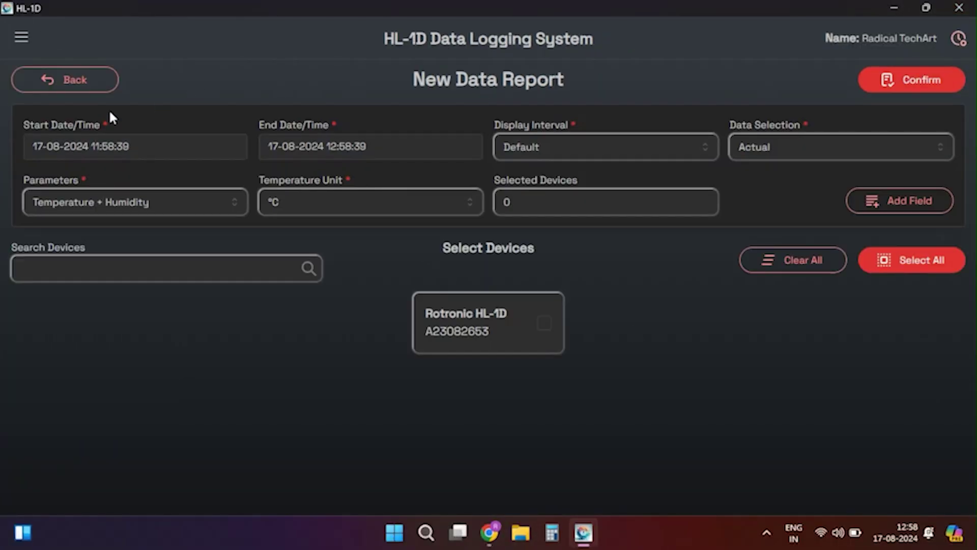
pyautogui.click(132, 150)
pyautogui.click(154, 270)
pyautogui.click(210, 385)
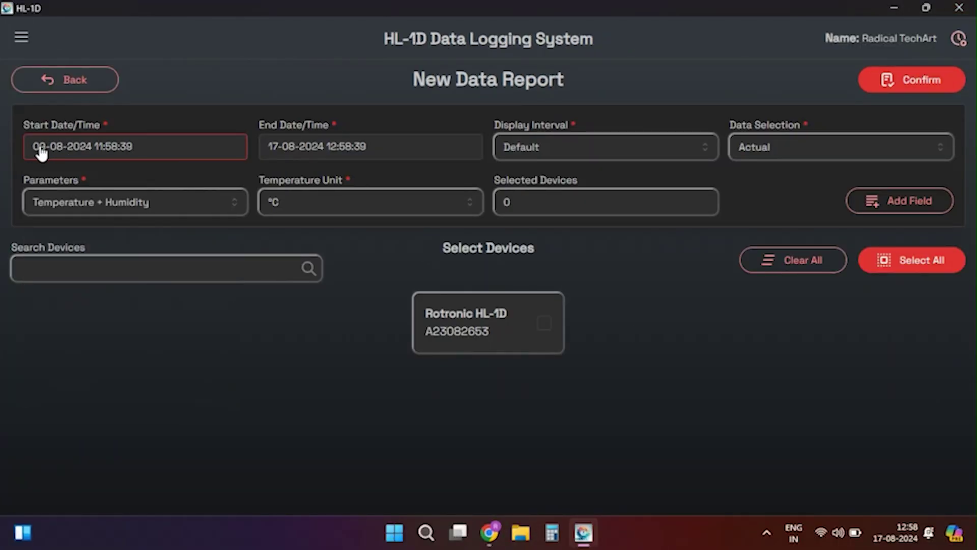
pyautogui.click(275, 151)
pyautogui.click(321, 391)
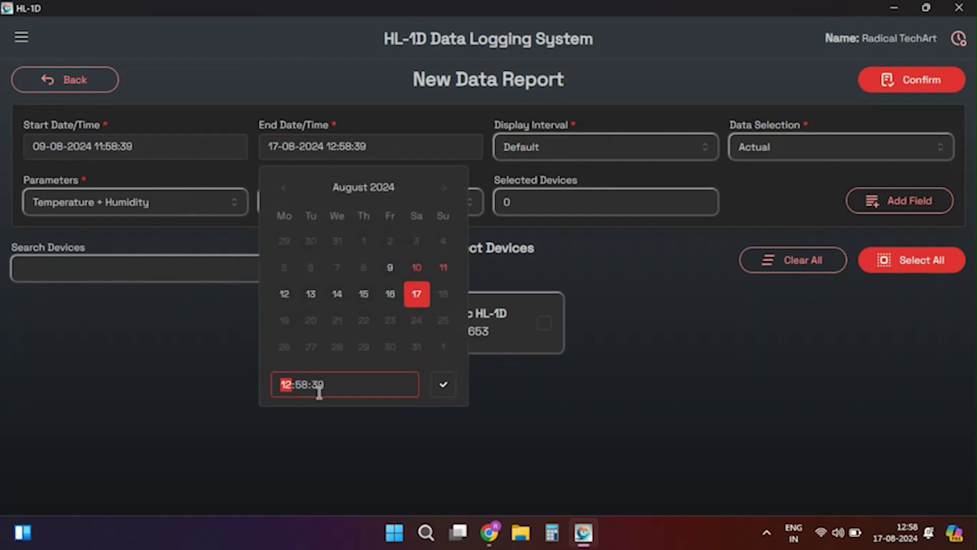
pyautogui.click(444, 383)
# Keep Default display interval, Actual data selection, and both temperature and humidity parameters.
pyautogui.click(555, 149)
pyautogui.scroll(-3, 527, 219)
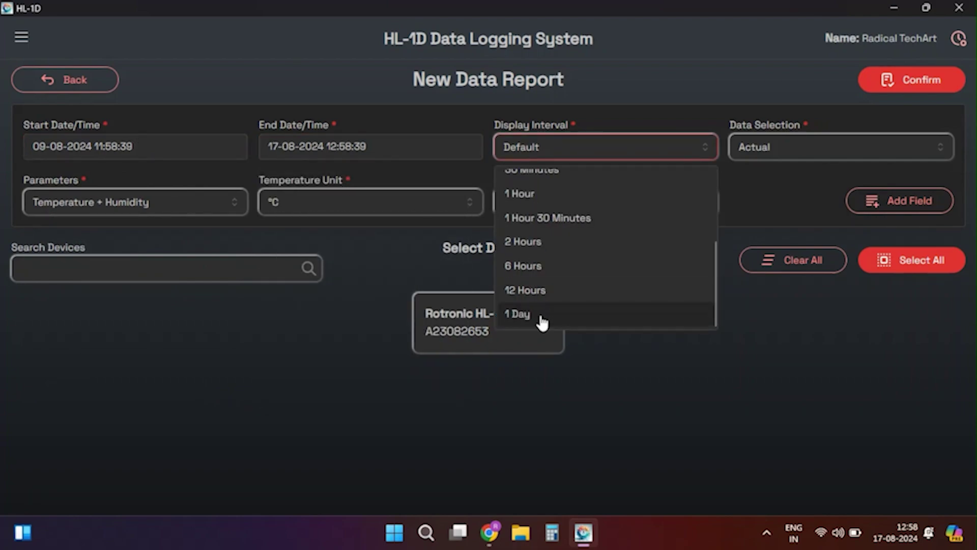
pyautogui.scroll(3, 541, 318)
pyautogui.click(534, 190)
pyautogui.click(817, 150)
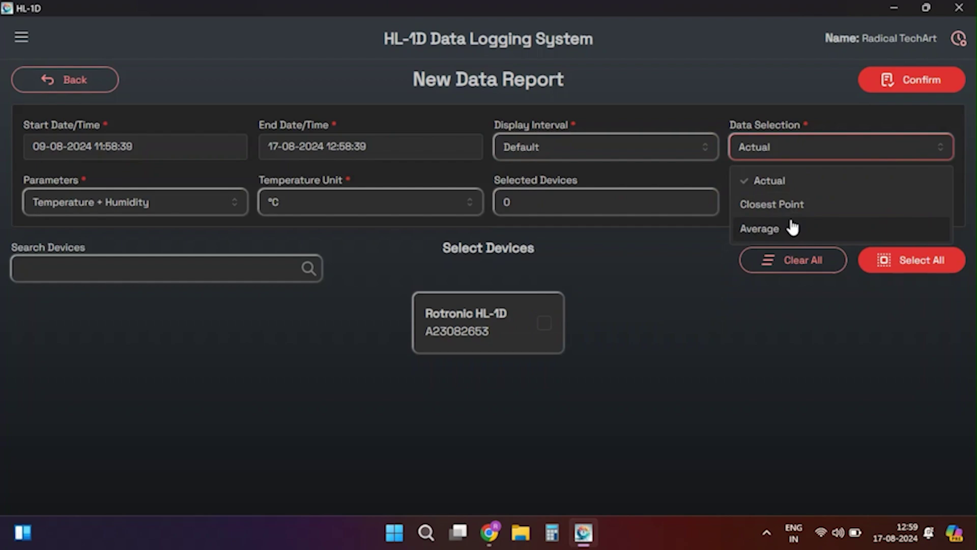
pyautogui.click(793, 178)
pyautogui.click(124, 201)
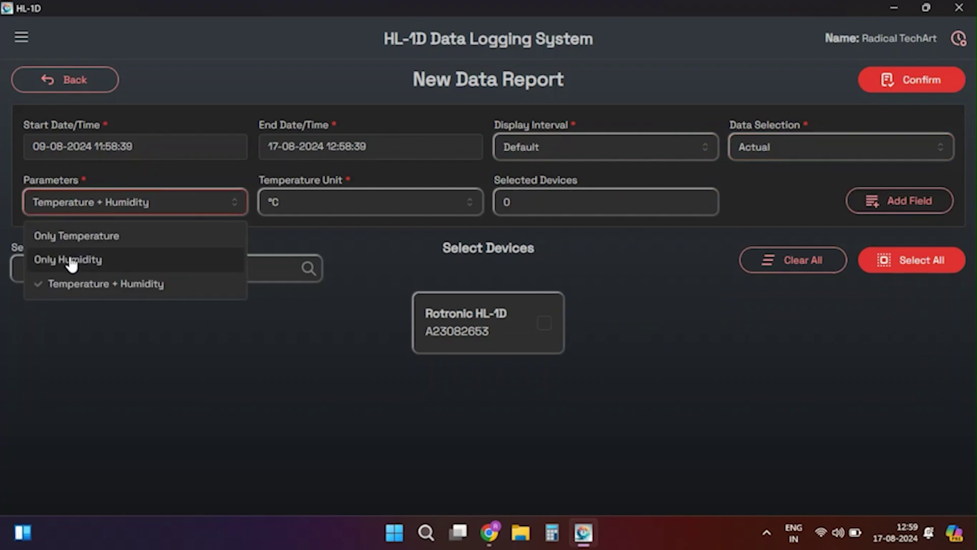
pyautogui.click(102, 284)
pyautogui.click(349, 215)
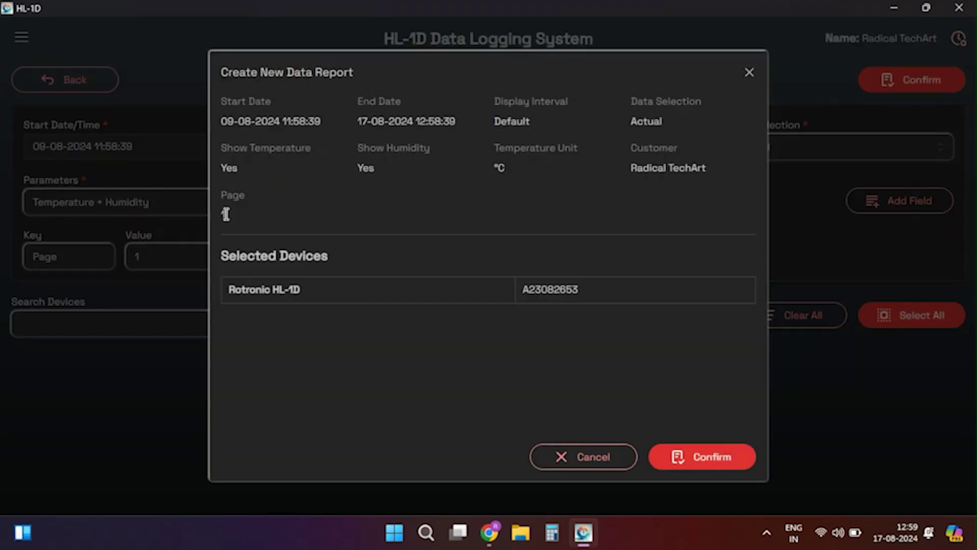
pyautogui.doubleClick(223, 214)
# Generate the Data Report Table and bring up its Print dialog.
pyautogui.click(710, 457)
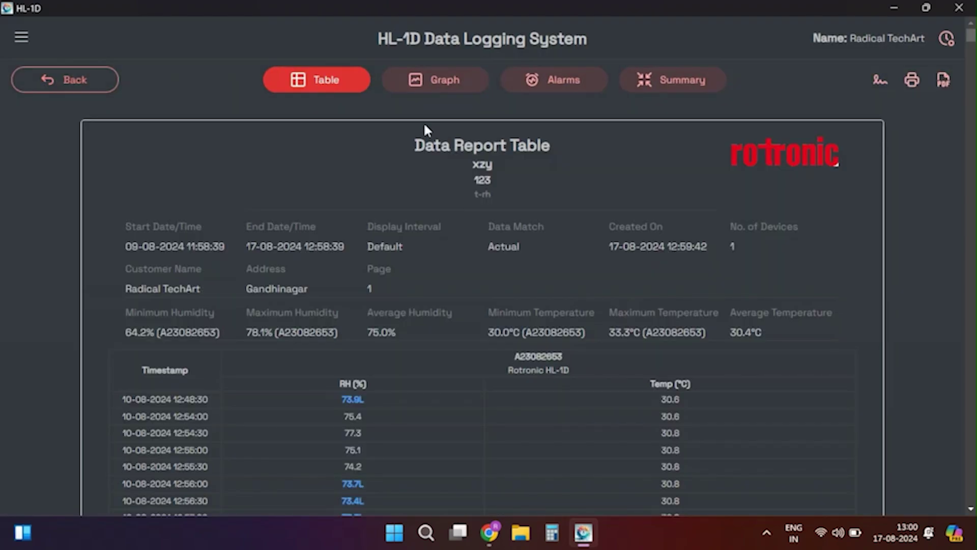
pyautogui.scroll(-5, 377, 187)
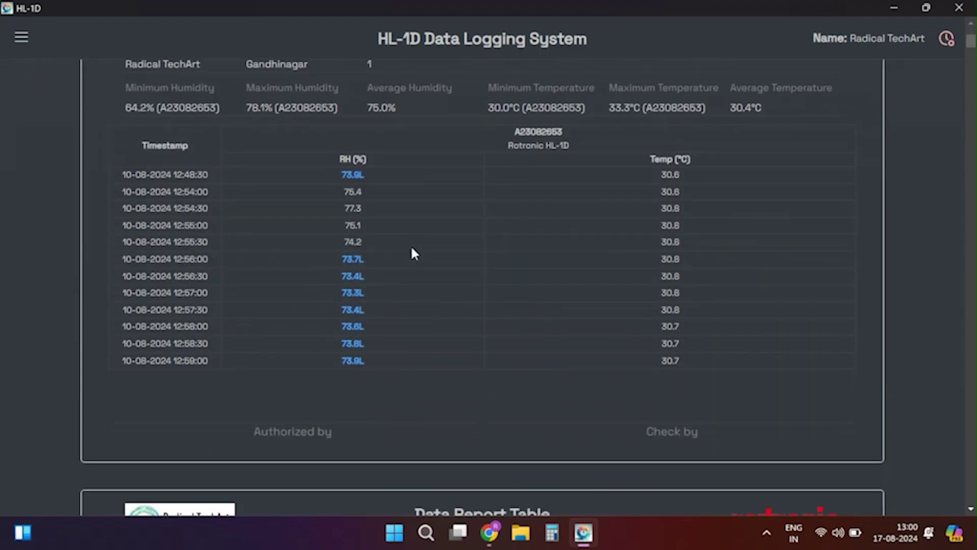
pyautogui.scroll(-13, 410, 255)
pyautogui.scroll(18, 409, 265)
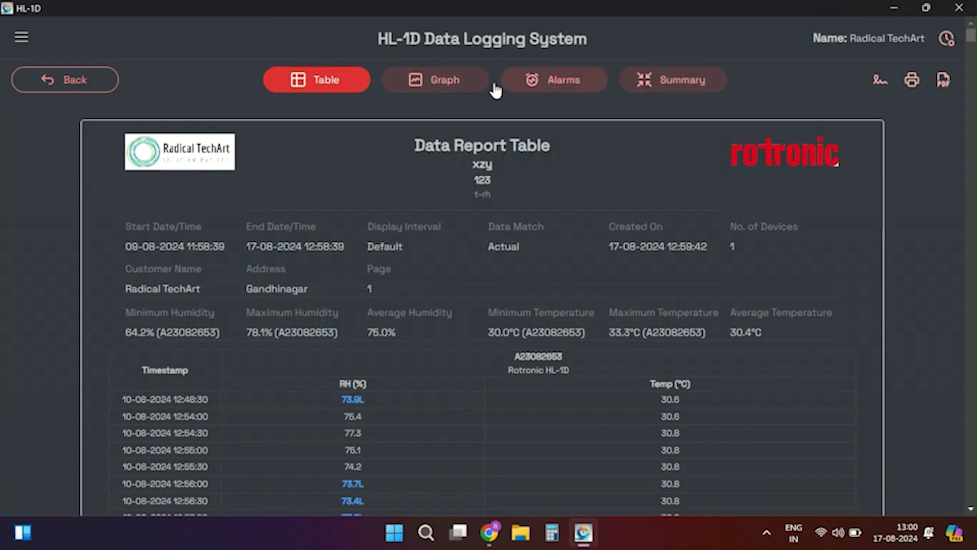
pyautogui.hotkey('ctrl', 'p')
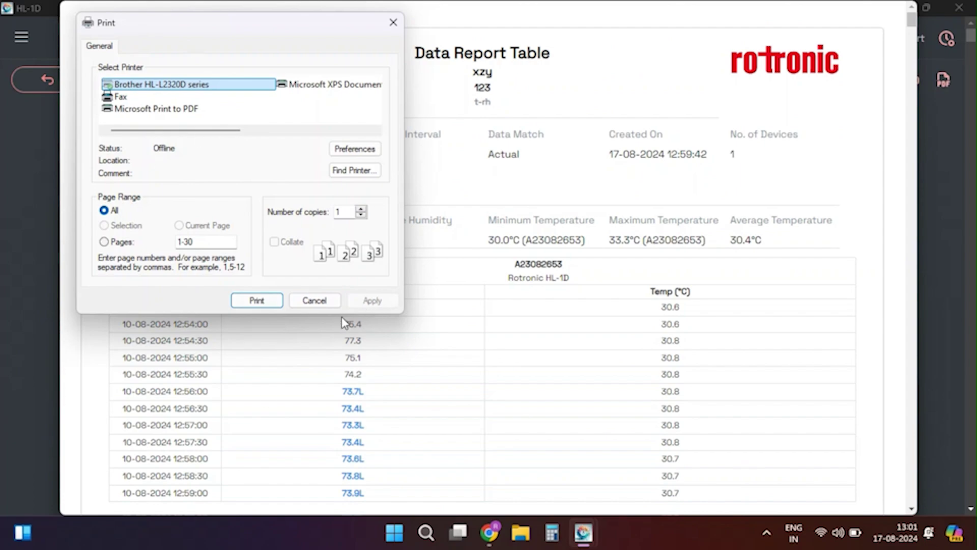
# Export the data report as a PDF and filter download history to the Rotronic HL-1D.
pyautogui.click(314, 301)
pyautogui.click(944, 80)
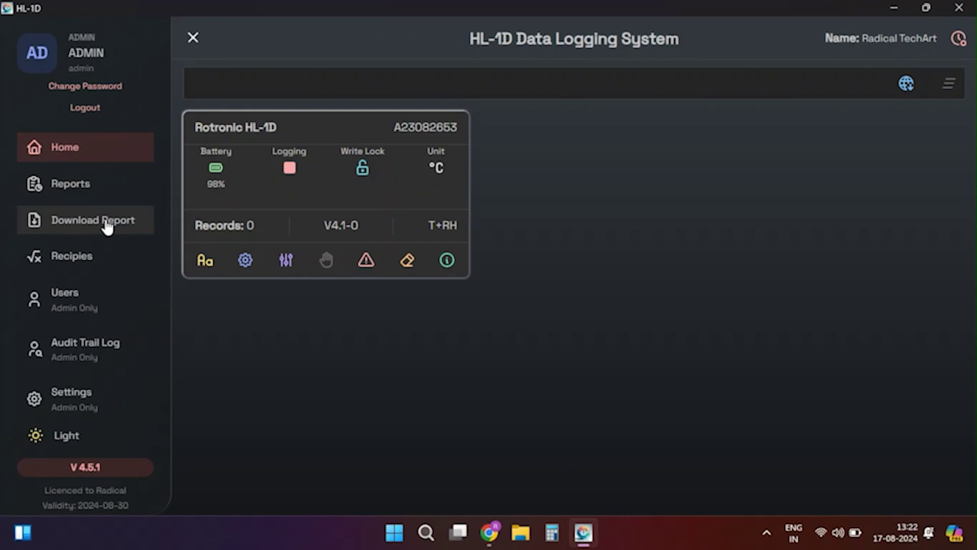
pyautogui.click(106, 224)
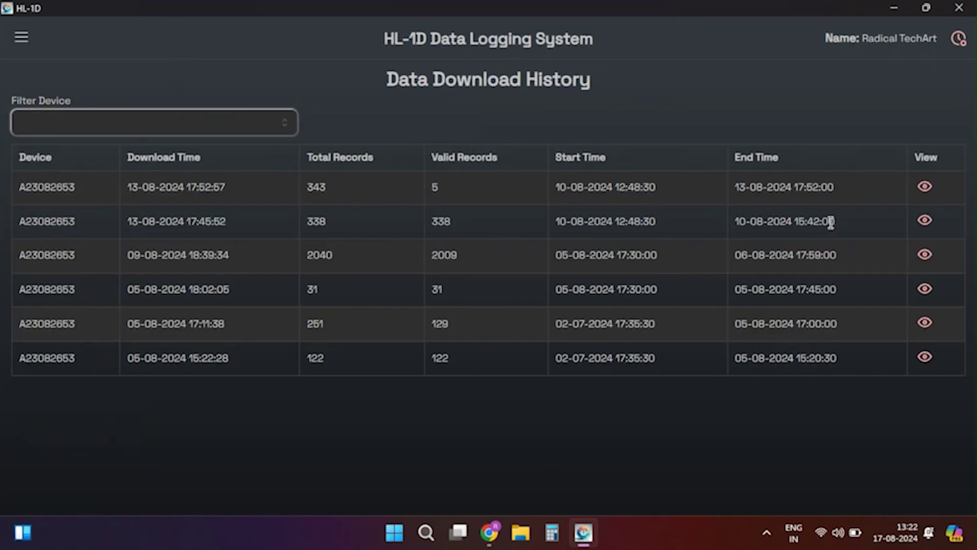
pyautogui.click(30, 187)
# View the most recent downloaded report as a graph, then go to the Audit Trail Log.
pyautogui.click(926, 187)
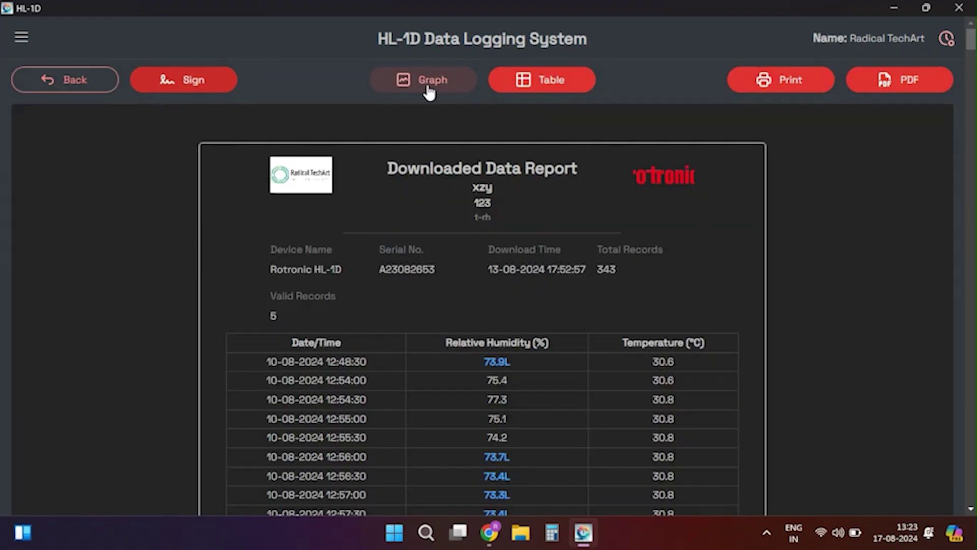
pyautogui.click(428, 90)
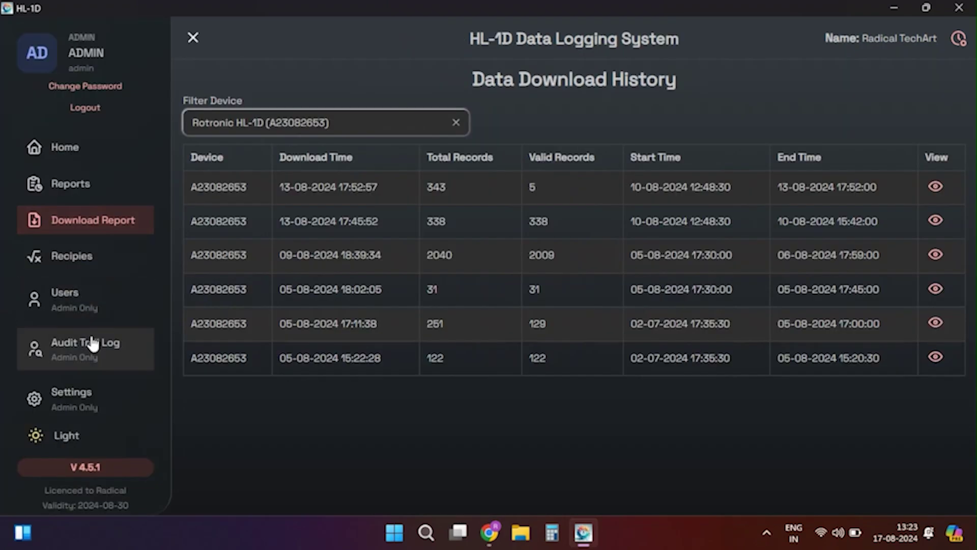
pyautogui.click(91, 335)
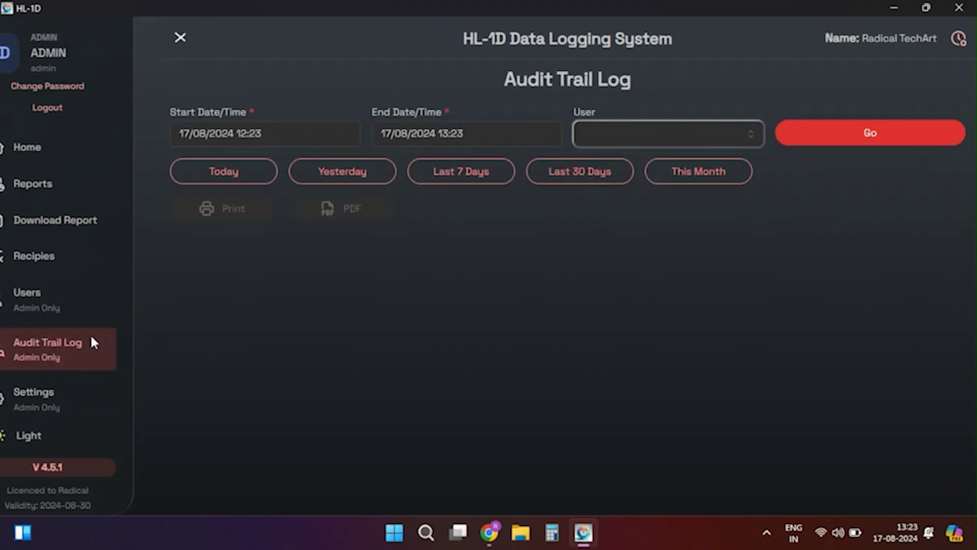
# Set the audit trail start date to 1 August 2024.
pyautogui.click(116, 145)
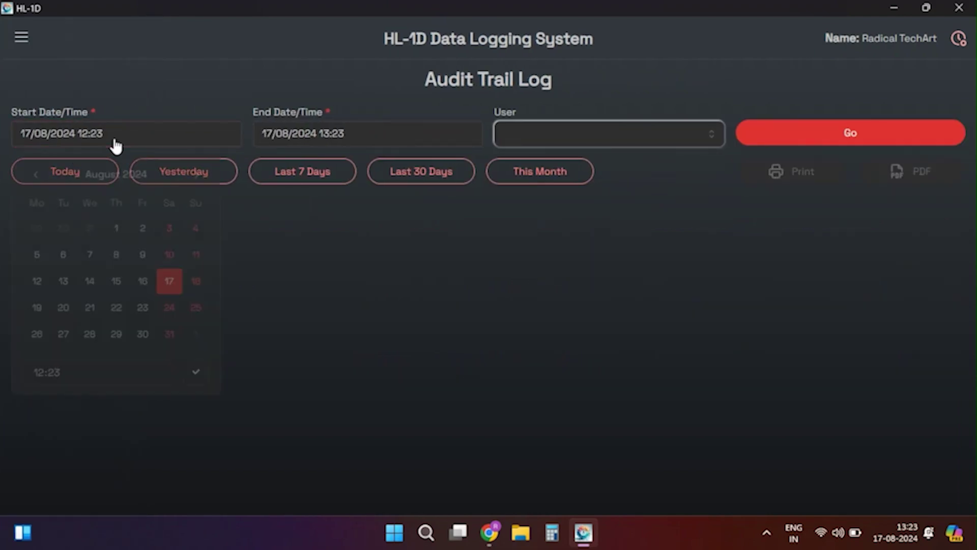
pyautogui.click(116, 228)
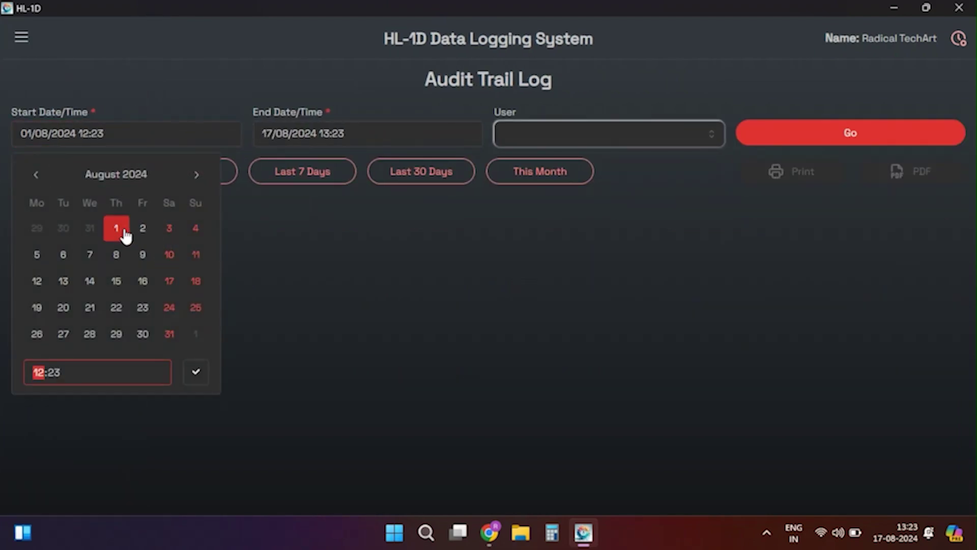
pyautogui.click(205, 377)
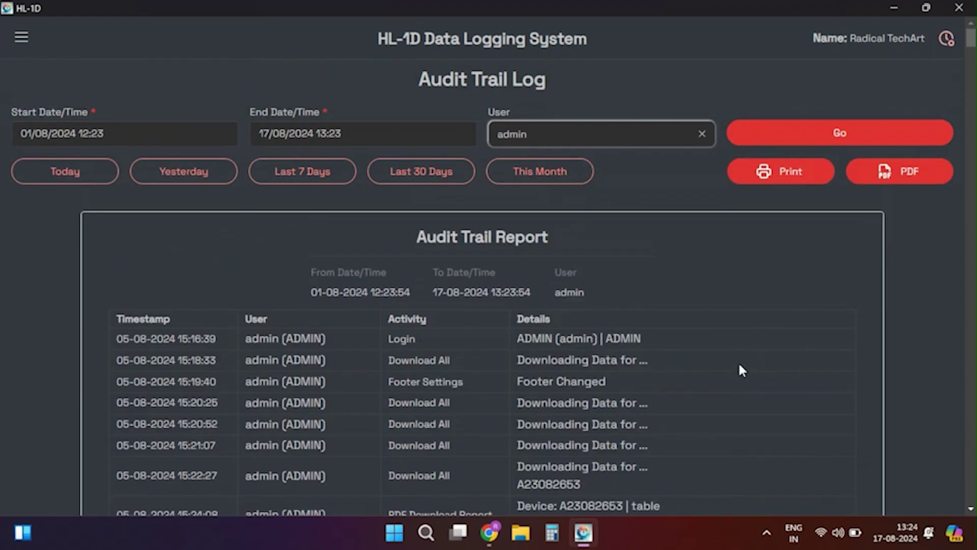